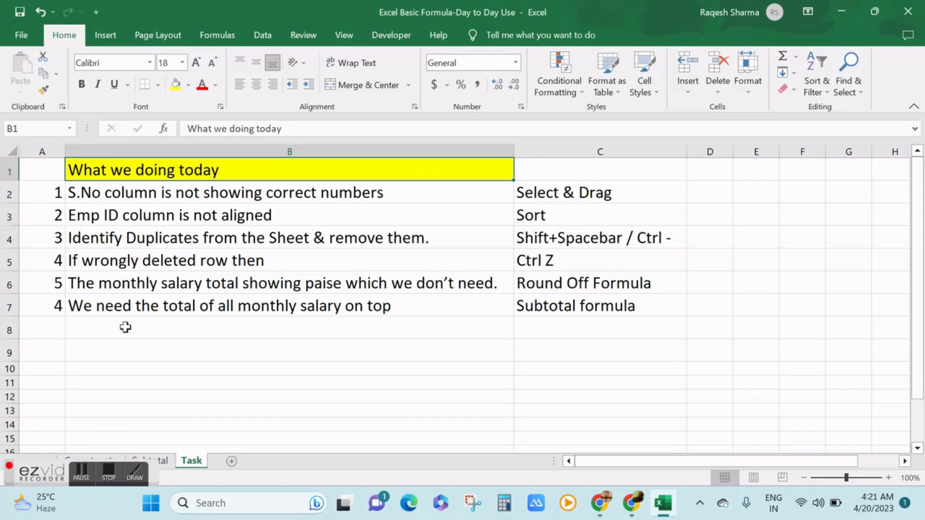
Review each task and its matching method in rows 2 to 7 of the Task sheet, and glance at the Subtotal sheet's employee data.
{"action": "left_click", "coordinate": [179, 195]}
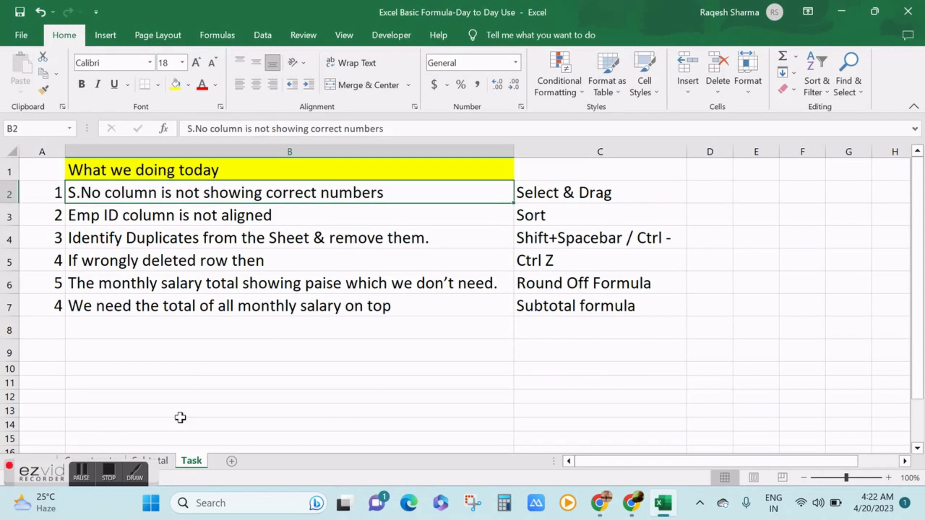
{"action": "key", "text": "Right"}
{"action": "key", "text": "Left"}
{"action": "key", "text": "shift+Right"}
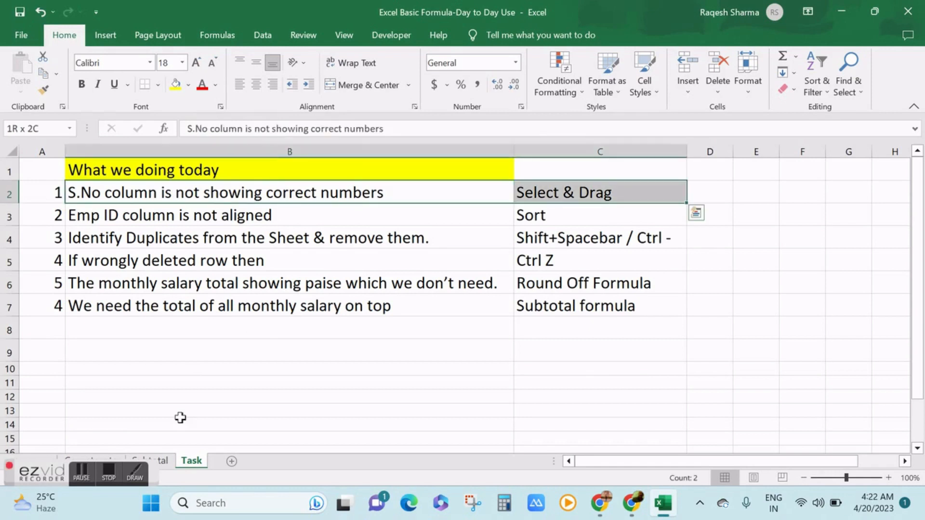
{"action": "key", "text": "Down"}
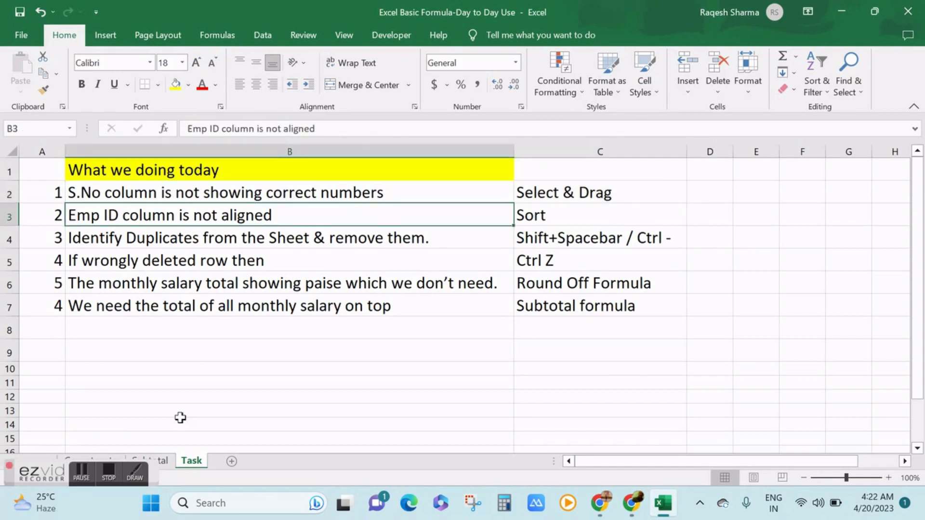
{"action": "key", "text": "shift+Right"}
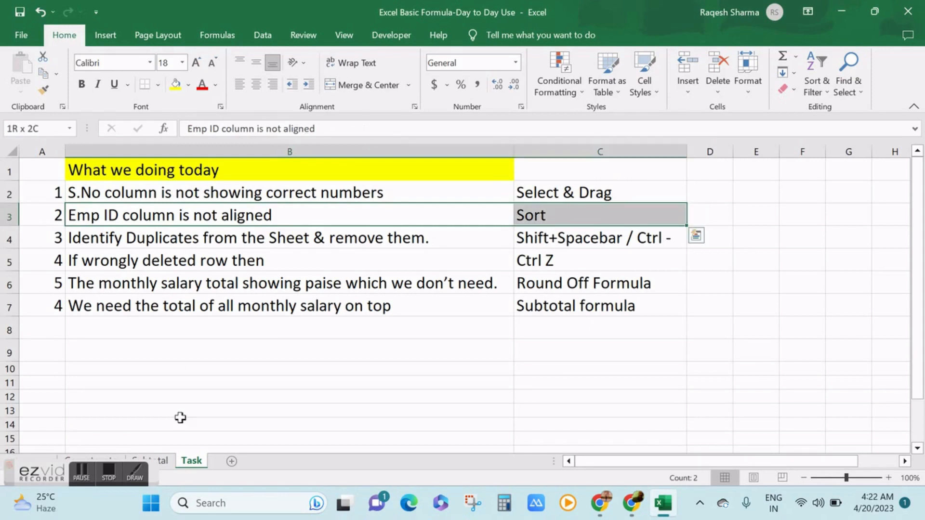
{"action": "key", "text": "Down"}
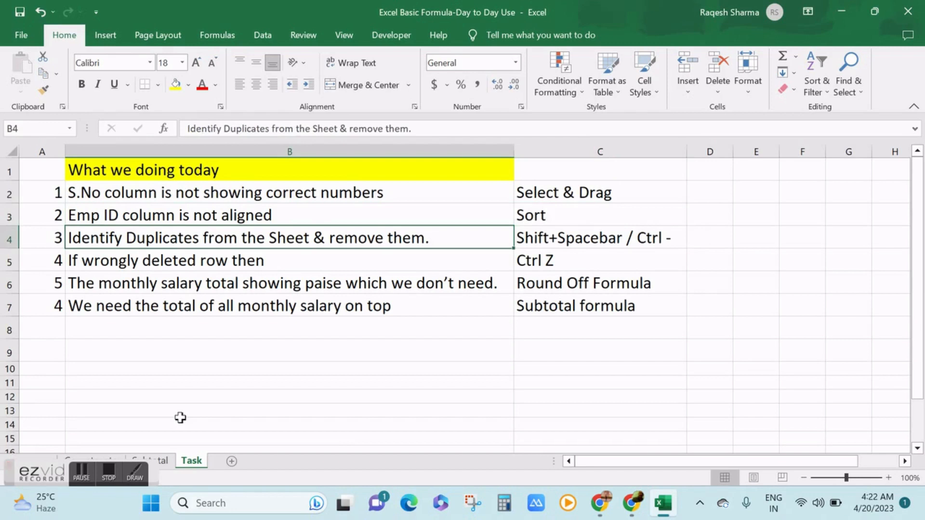
{"action": "key", "text": "shift+Right"}
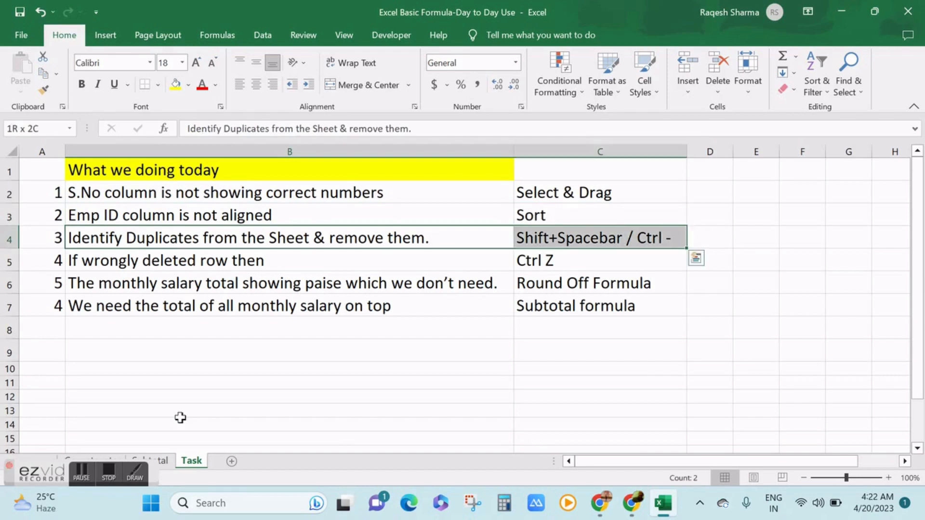
{"action": "key", "text": "Down"}
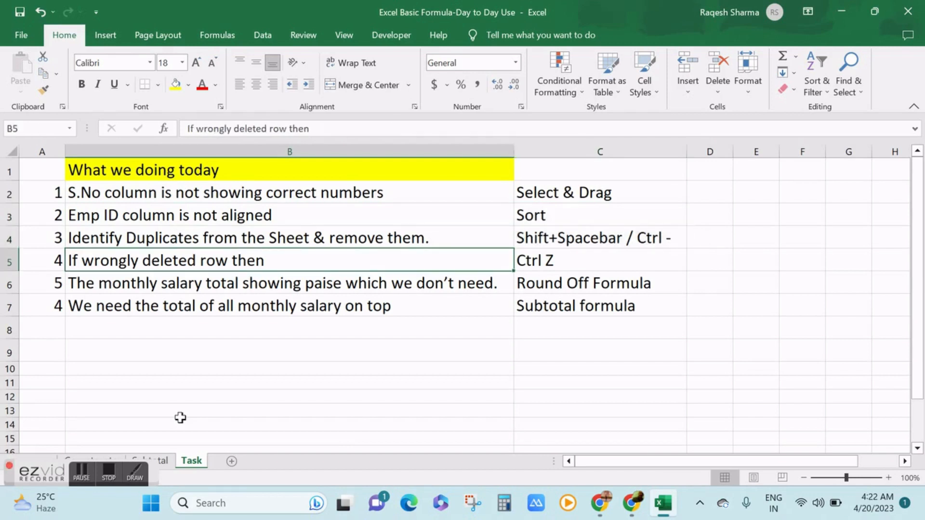
{"action": "key", "text": "shift+Right"}
{"action": "key", "text": "Down"}
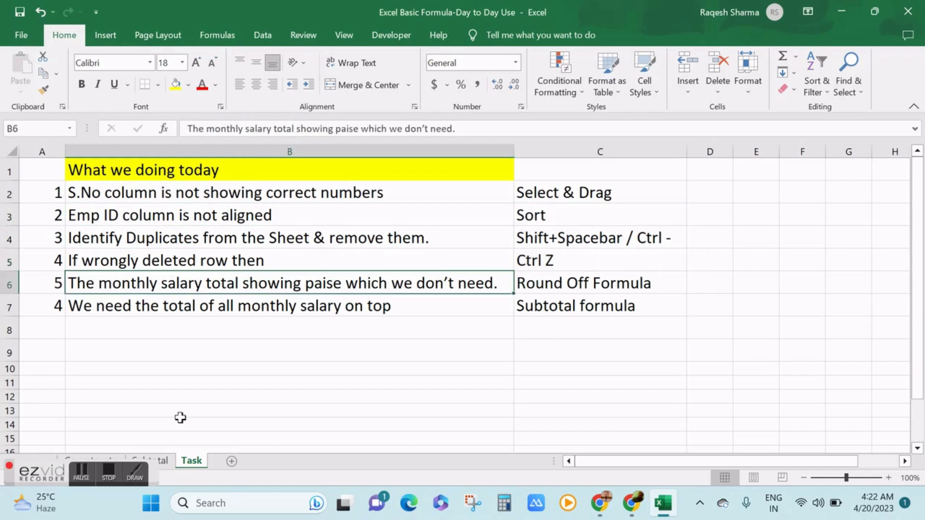
{"action": "key", "text": "shift+Right"}
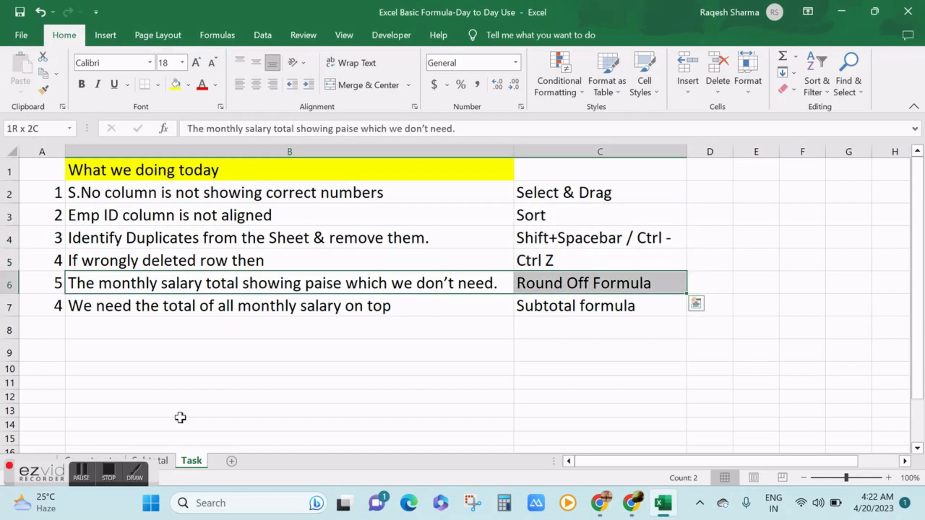
{"action": "key", "text": "Down"}
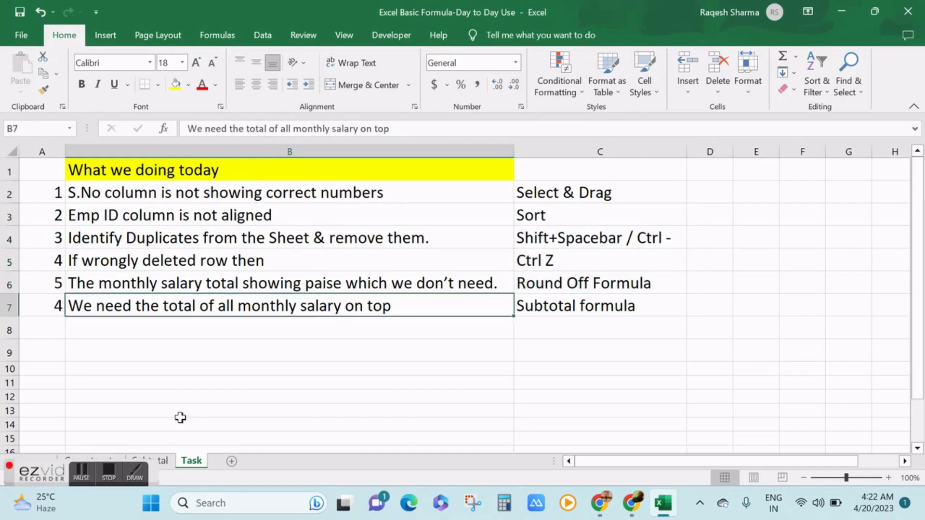
{"action": "key", "text": "shift+Right"}
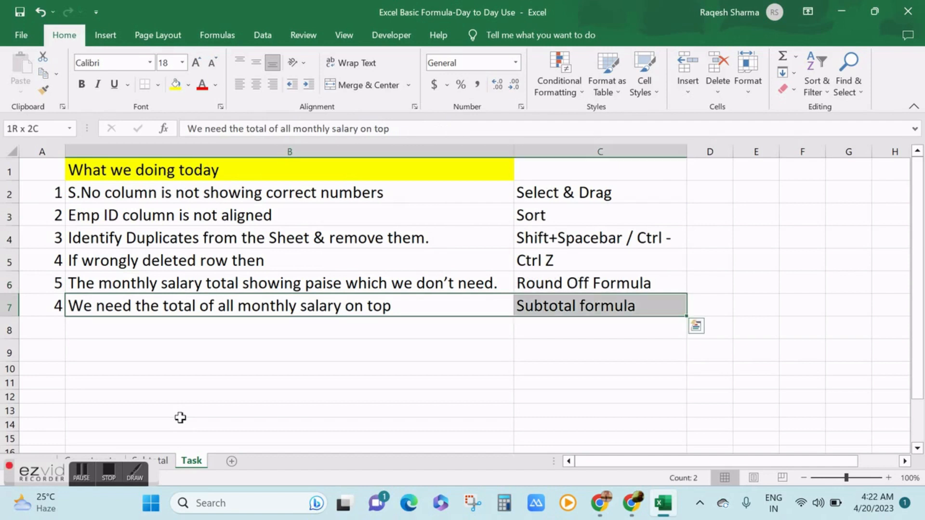
{"action": "left_click", "coordinate": [161, 461]}
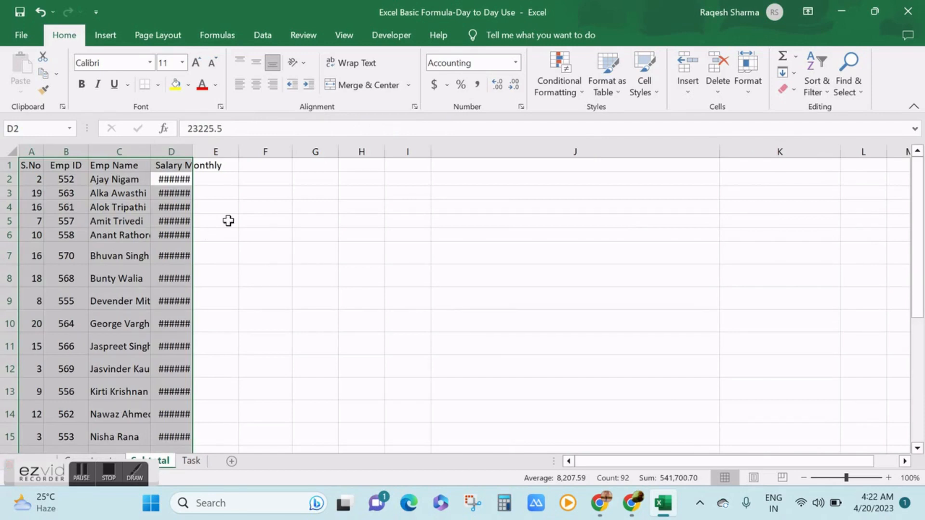
{"action": "left_click", "coordinate": [190, 461]}
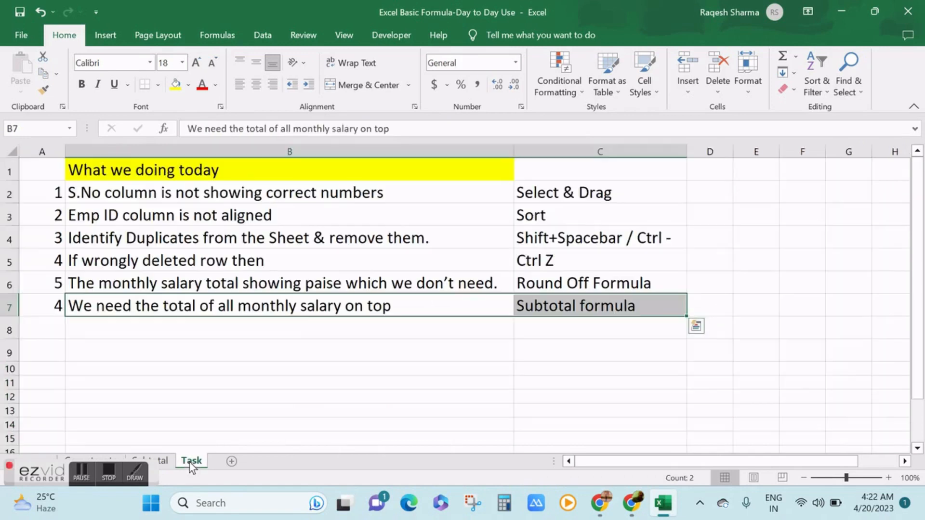
Highlight the S.No task row, A2:C2 on the Task sheet, with a light green fill chosen from the standard colour palette.
{"action": "left_click", "coordinate": [192, 194]}
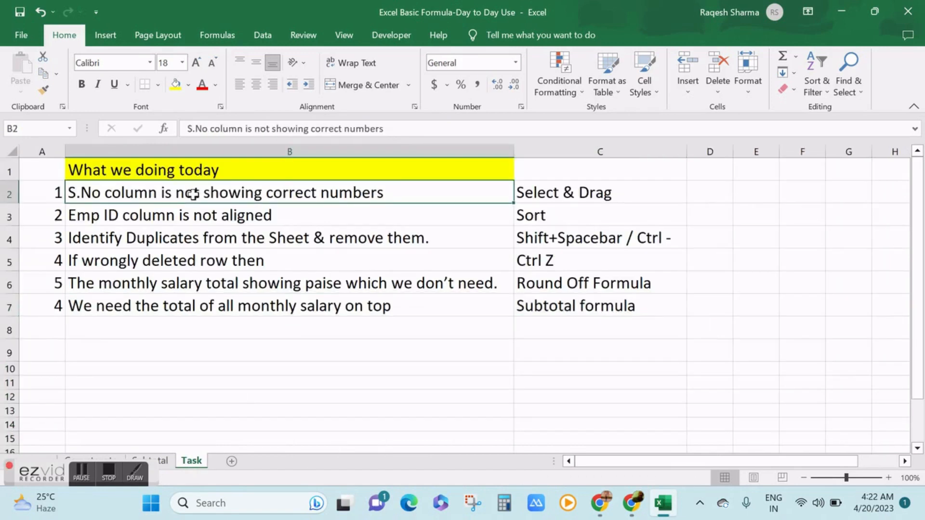
{"action": "key", "text": "Left"}
{"action": "key", "text": "shift+Right"}
{"action": "key", "text": "shift+Right"}
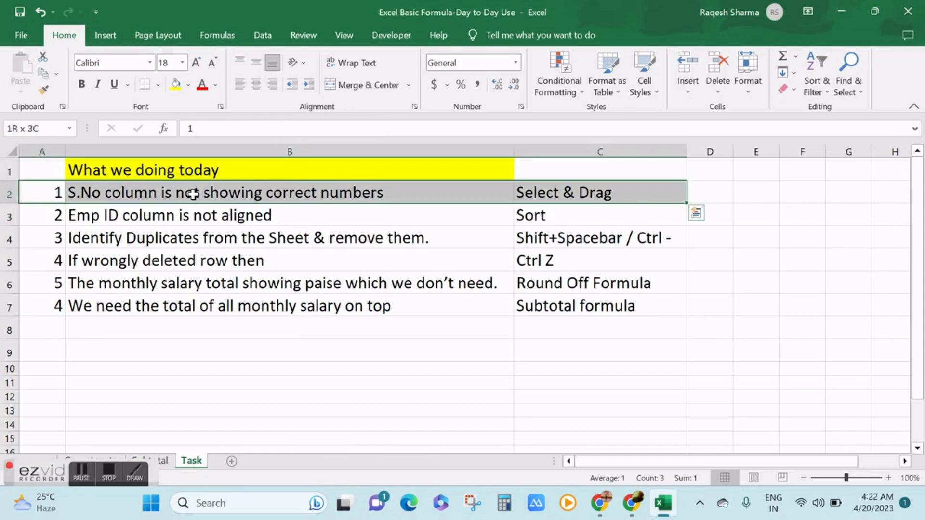
{"action": "left_click", "coordinate": [188, 86]}
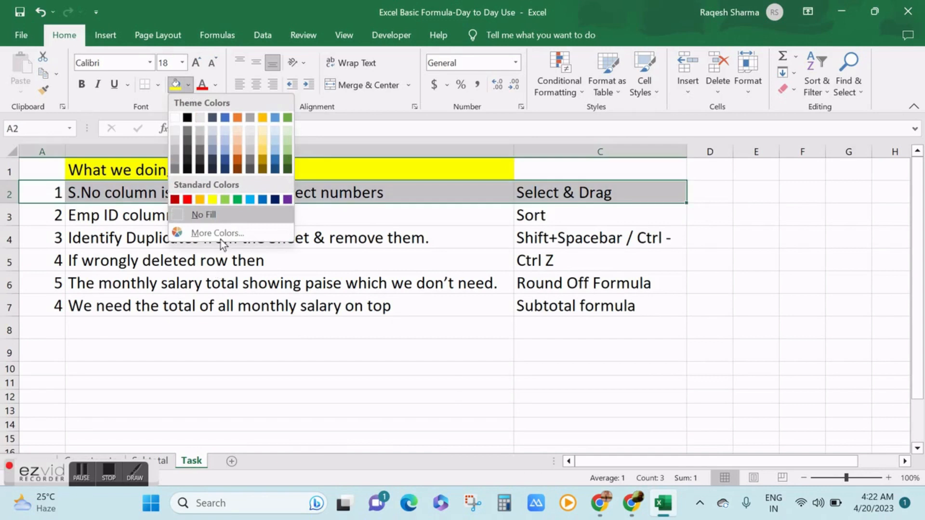
{"action": "left_click", "coordinate": [218, 235]}
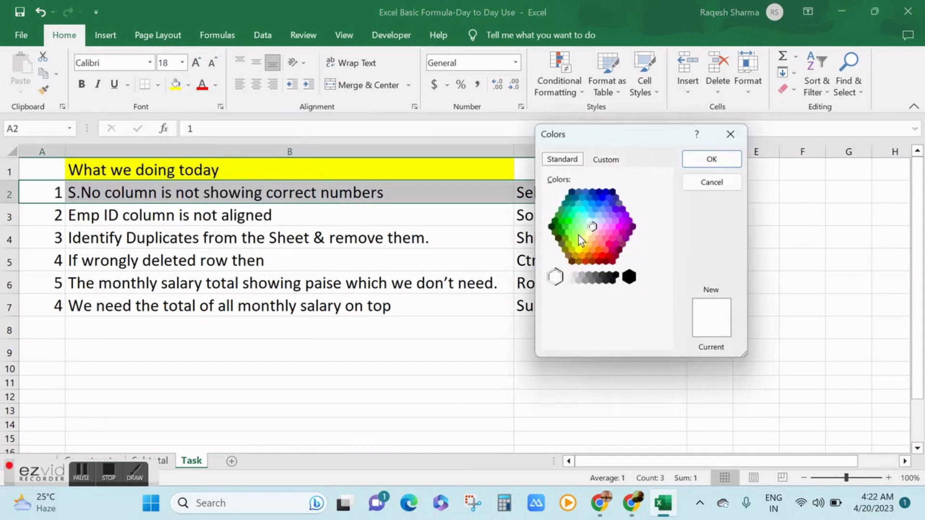
{"action": "left_click", "coordinate": [574, 232]}
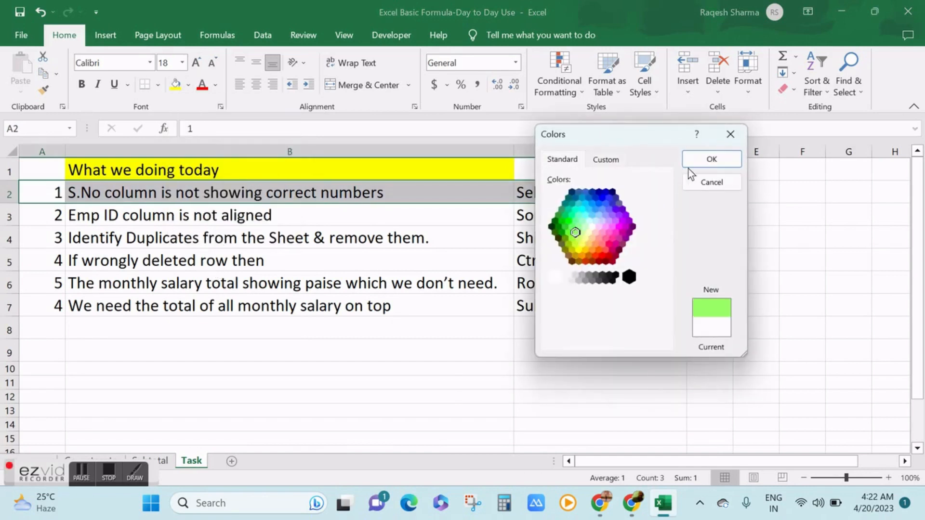
{"action": "left_click", "coordinate": [707, 160]}
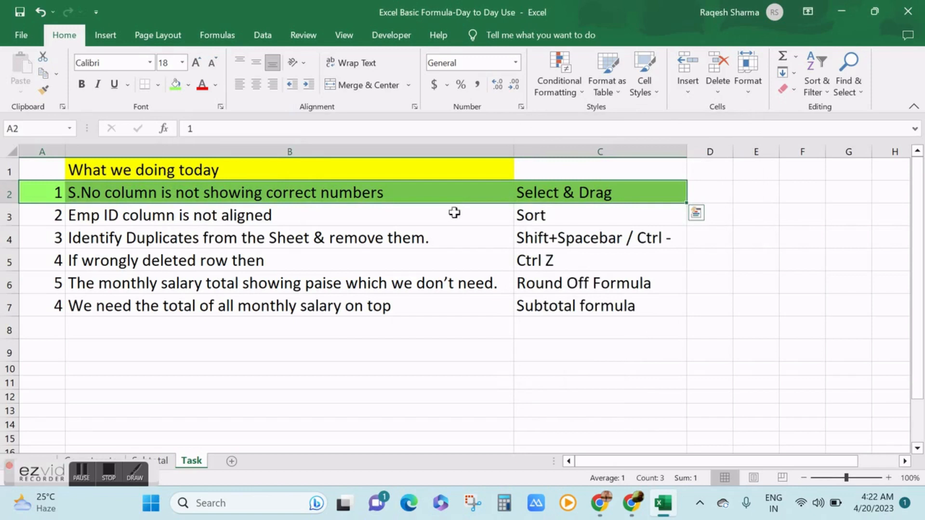
{"action": "left_click", "coordinate": [140, 193]}
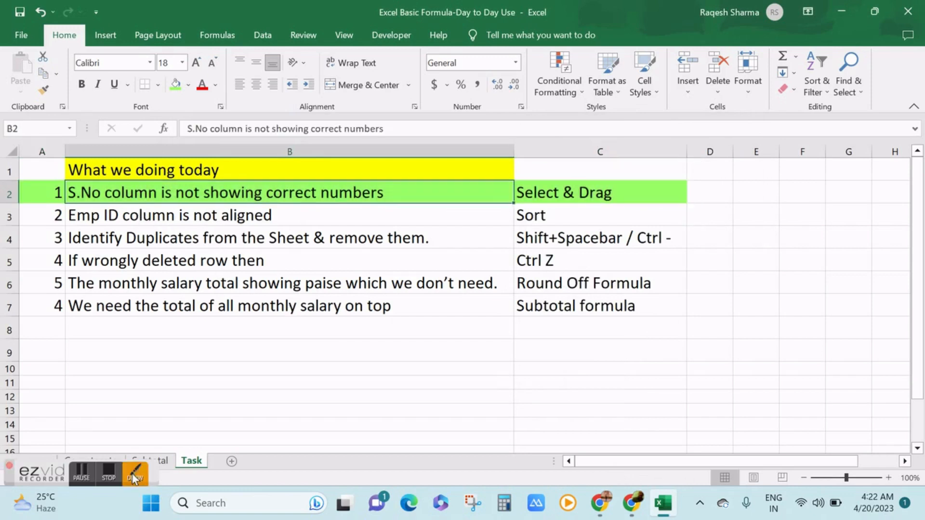
Enter the serial numbers 1, 2 and 3 in cells A2 to A4 of the Subtotal sheet.
{"action": "left_click", "coordinate": [164, 462]}
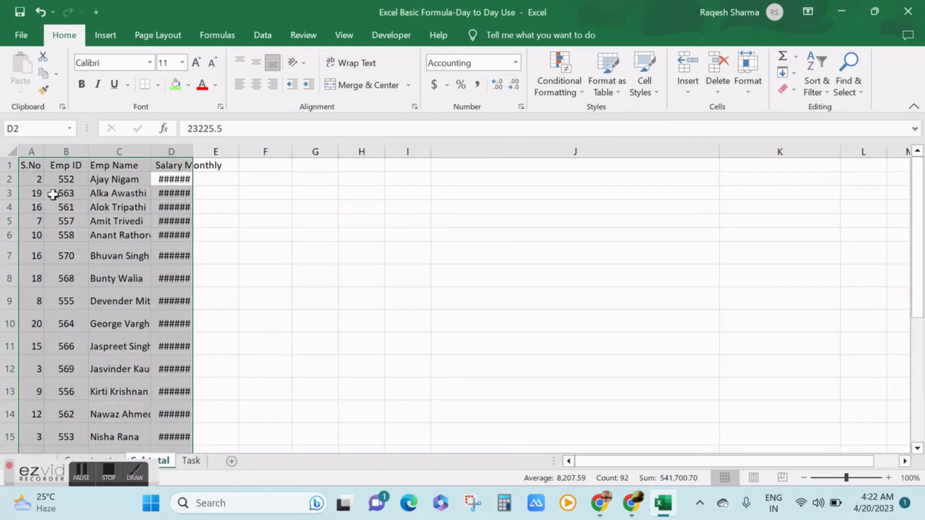
{"action": "left_click", "coordinate": [38, 177]}
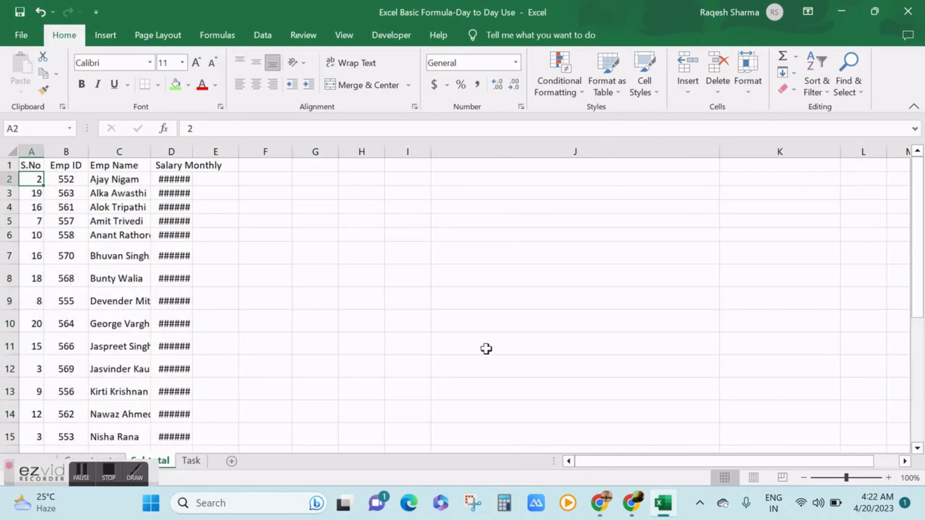
{"action": "type", "text": "1"}
{"action": "key", "text": "Return"}
{"action": "type", "text": "2"}
{"action": "key", "text": "Return"}
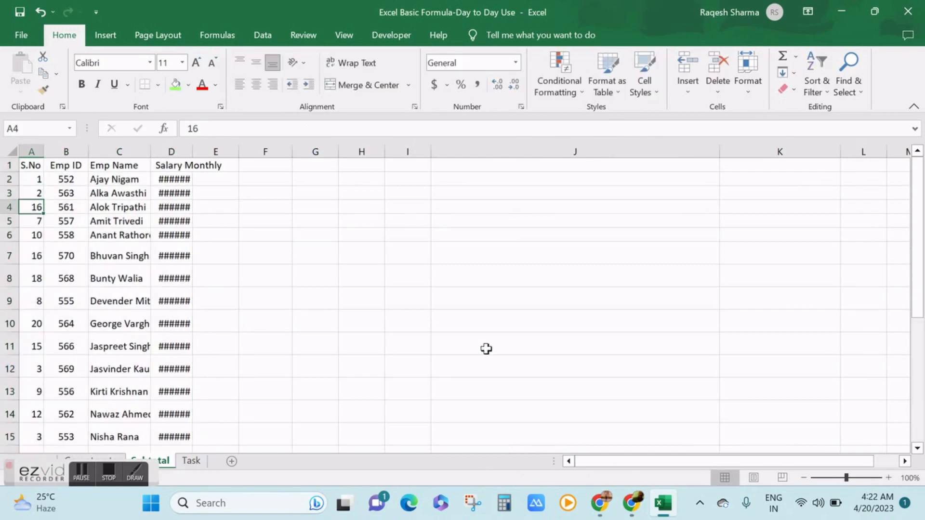
{"action": "key", "text": "Up"}
{"action": "key", "text": "Down"}
{"action": "type", "text": "3"}
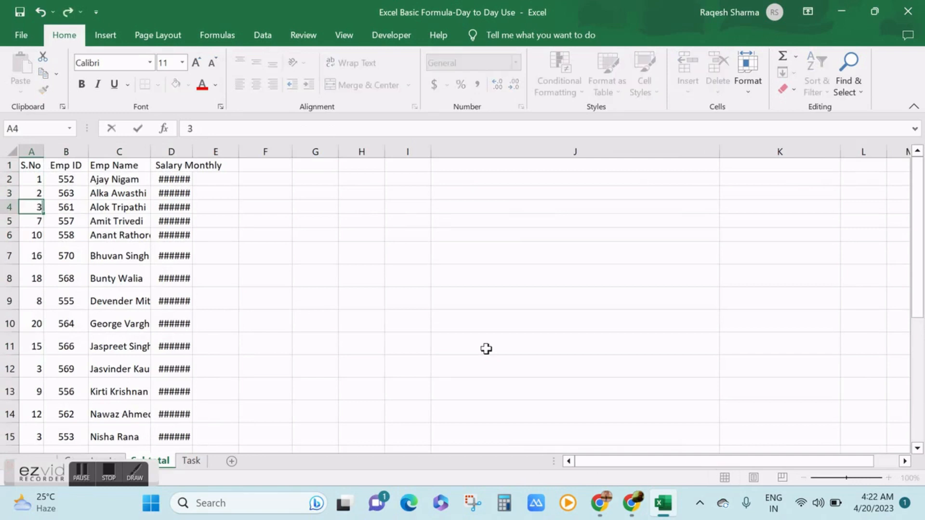
Extend the number series from A2:A4 down the S.No column to the last employee row.
{"action": "key", "text": "Up"}
{"action": "key", "text": "Up"}
{"action": "key", "text": "shift+Down"}
{"action": "key", "text": "shift+Down"}
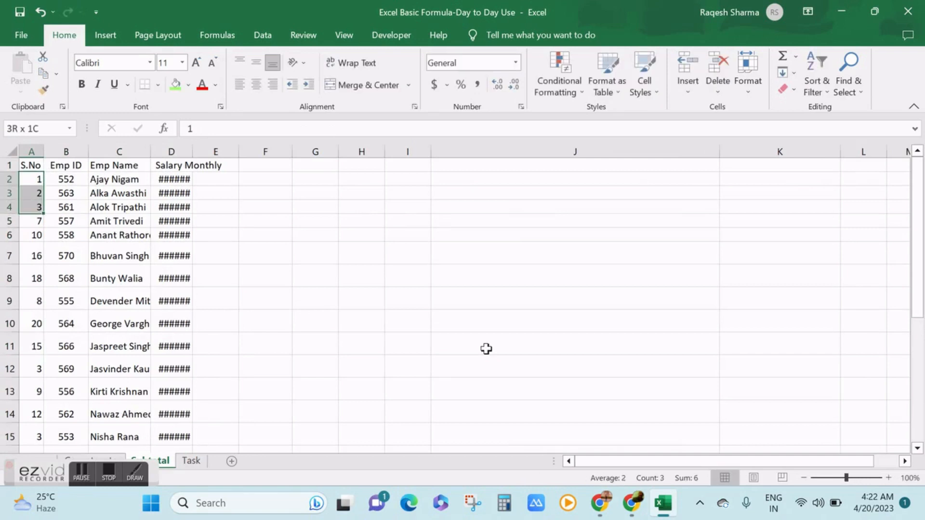
{"action": "double_click", "coordinate": [42, 215]}
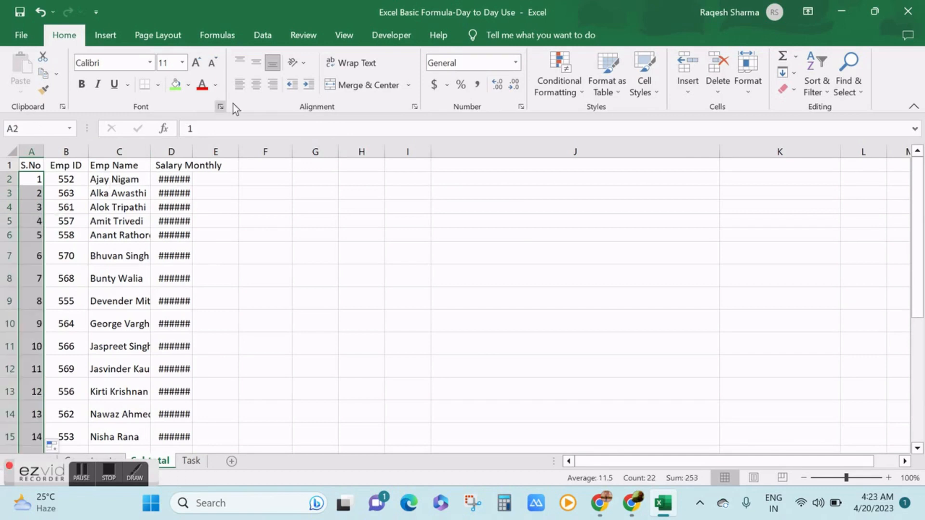
Centre-align the serial numbers in the S.No column and check the numbering through to the last row.
{"action": "left_click", "coordinate": [256, 85]}
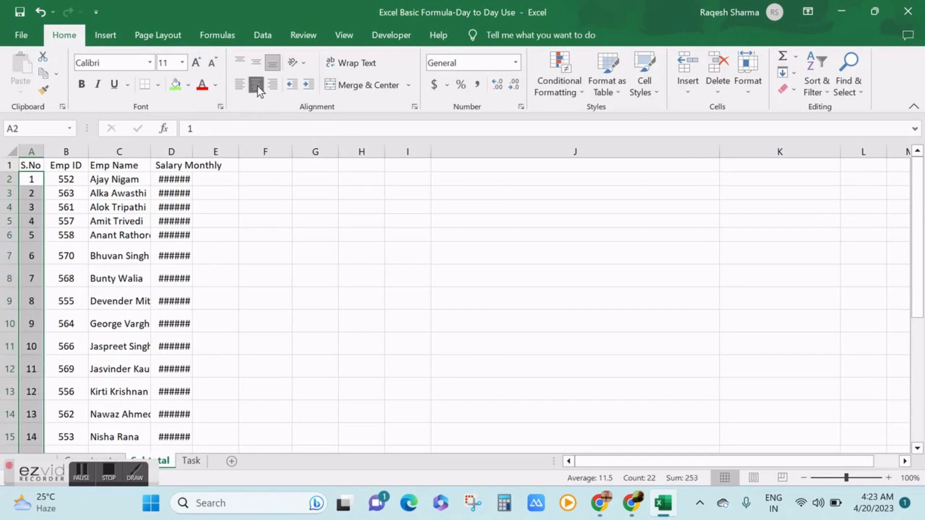
{"action": "left_click", "coordinate": [32, 367]}
{"action": "key", "text": "ctrl+Down"}
{"action": "key", "text": "Down"}
{"action": "key", "text": "Up"}
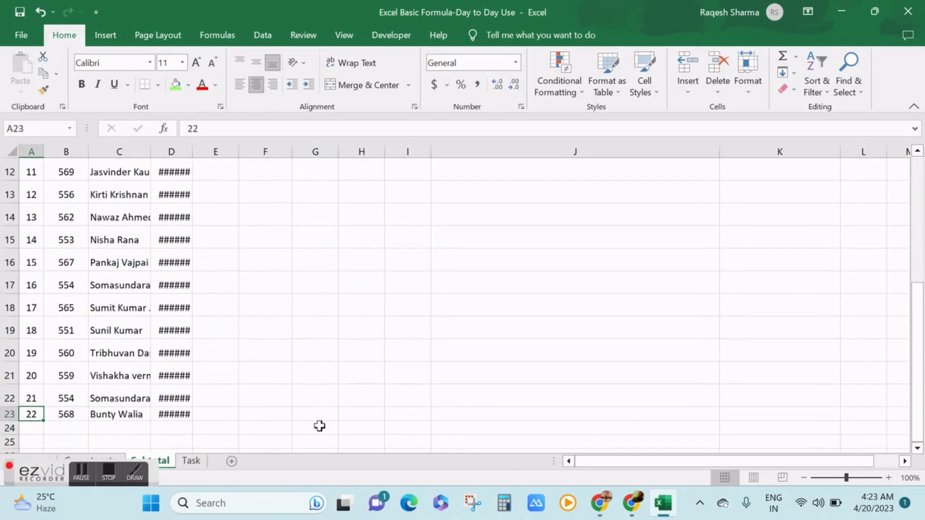
{"action": "key", "text": "ctrl+Up"}
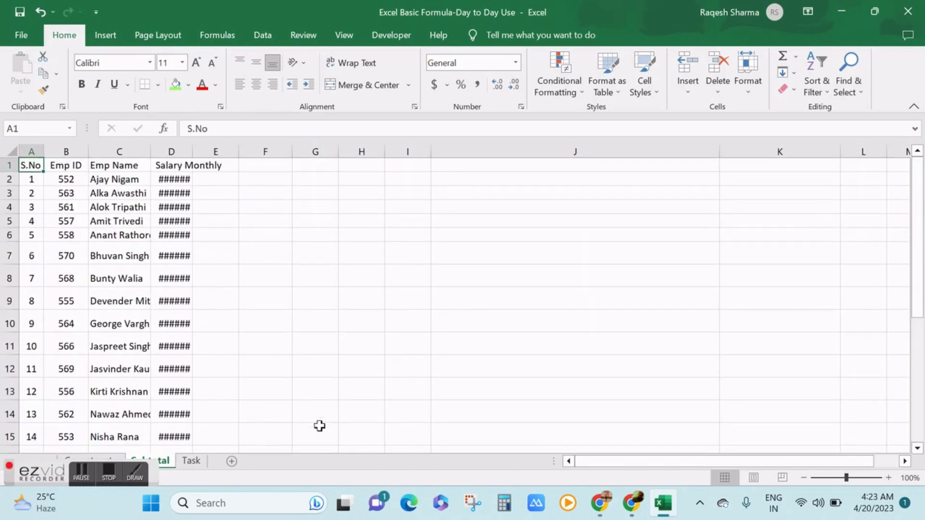
Read the Emp ID task on the Task sheet and examine the order of the Emp ID values on the Subtotal sheet.
{"action": "left_click", "coordinate": [192, 461]}
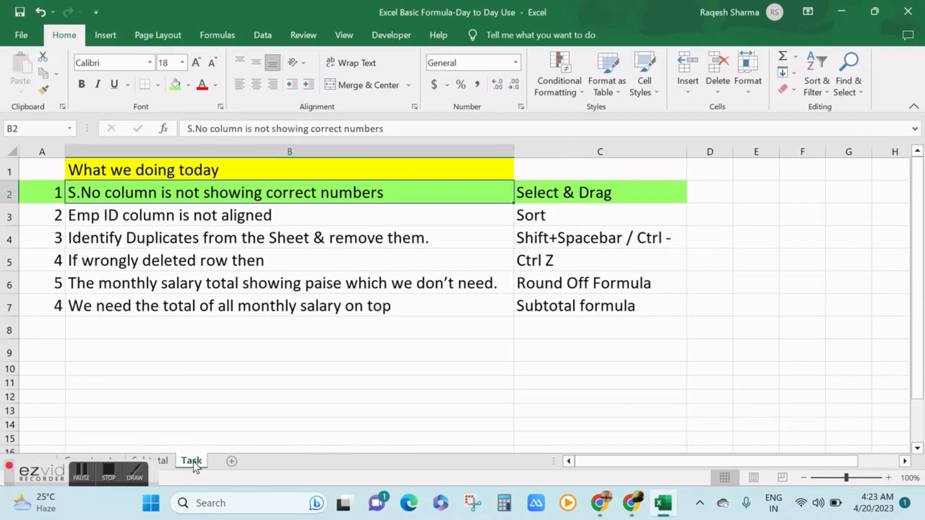
{"action": "left_click", "coordinate": [220, 215]}
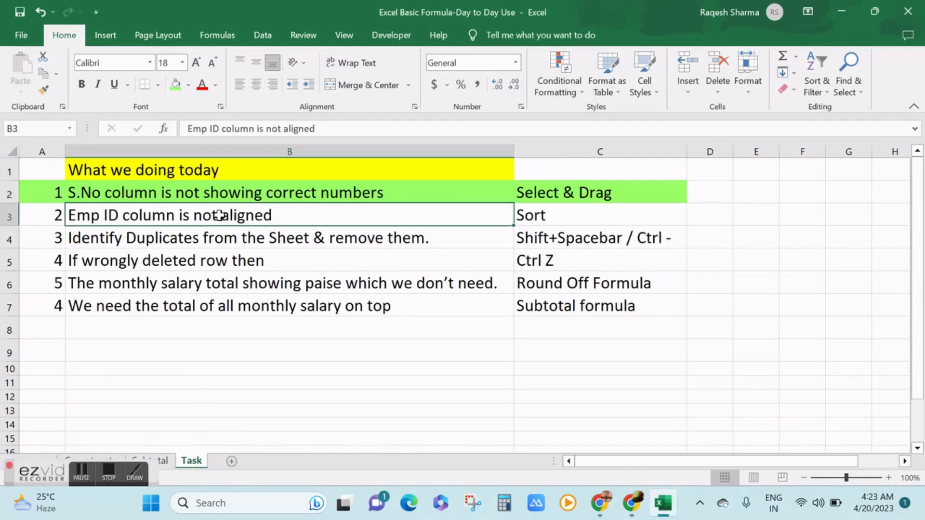
{"action": "left_click", "coordinate": [164, 462]}
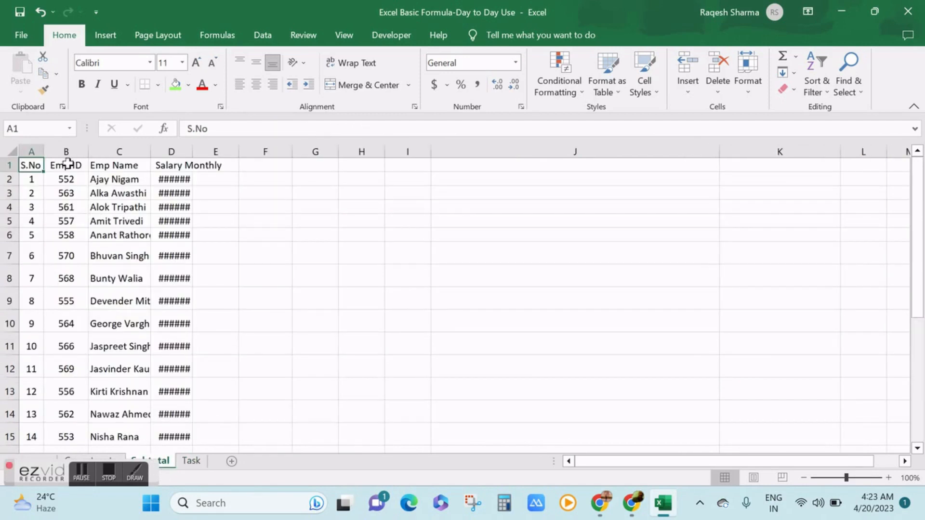
{"action": "left_click", "coordinate": [65, 181]}
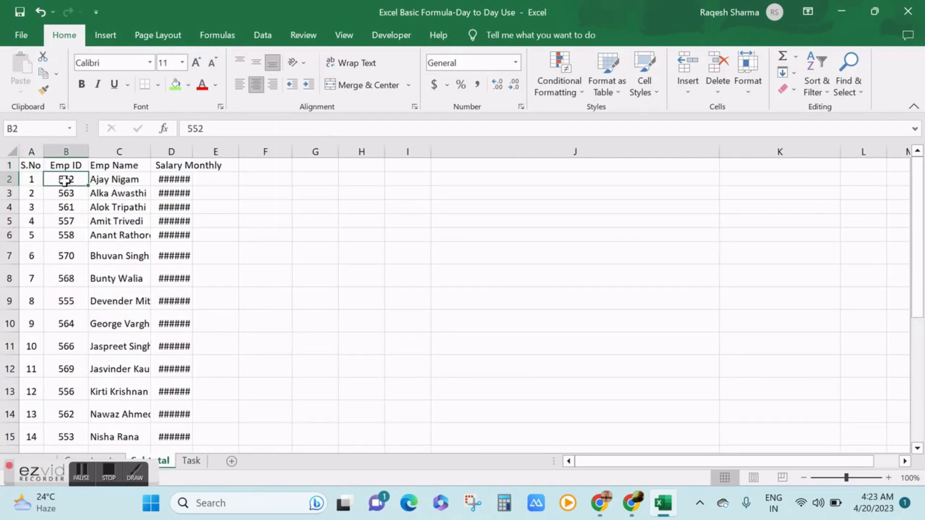
{"action": "key", "text": "Down"}
{"action": "key", "text": "Down"}
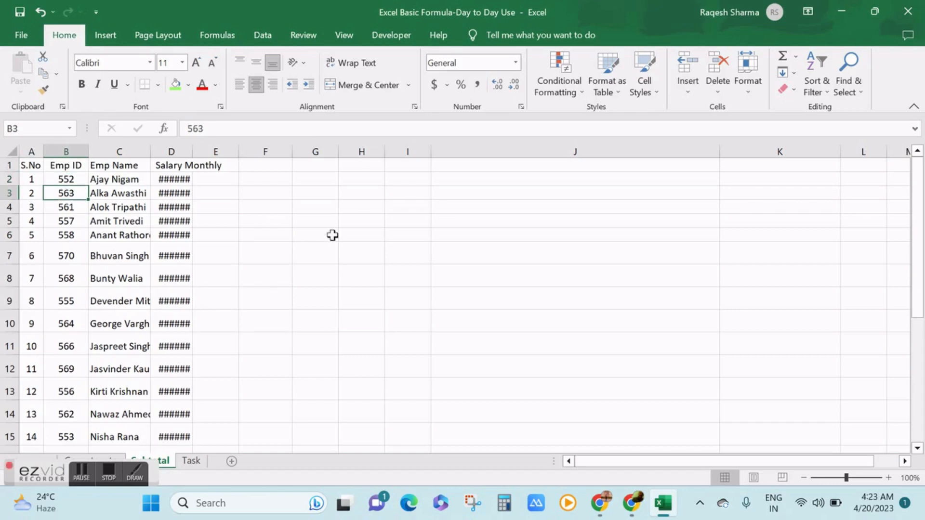
{"action": "key", "text": "Down"}
{"action": "key", "text": "Down"}
{"action": "key", "text": "Down"}
{"action": "key", "text": "Down"}
{"action": "key", "text": "Down"}
{"action": "key", "text": "Down"}
{"action": "key", "text": "Down"}
{"action": "key", "text": "Down"}
{"action": "key", "text": "Down"}
{"action": "key", "text": "Down"}
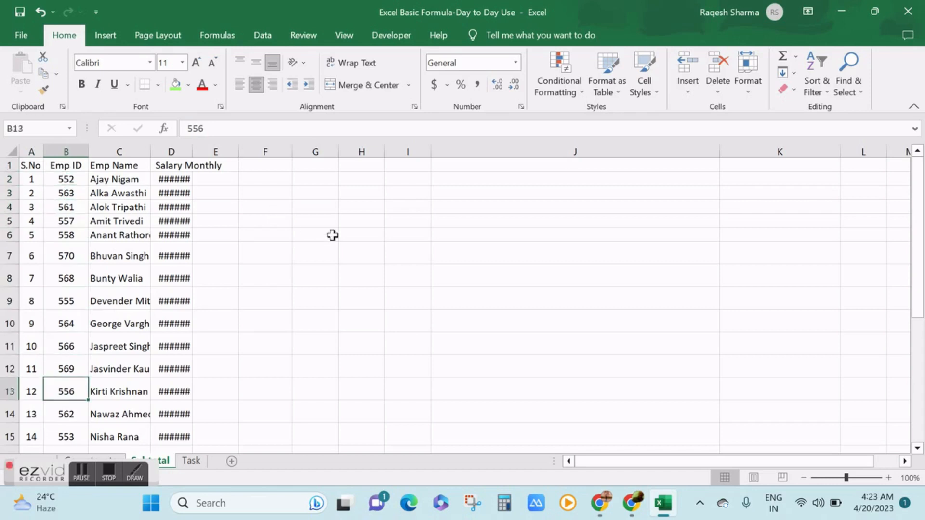
Examine the order of the Emp ID values down to the last employee row and back up to the header.
{"action": "key", "text": "Down"}
{"action": "key", "text": "Down"}
{"action": "key", "text": "Down"}
{"action": "key", "text": "Down"}
{"action": "key", "text": "Down"}
{"action": "key", "text": "Down"}
{"action": "key", "text": "Down"}
{"action": "key", "text": "Down"}
{"action": "key", "text": "Down"}
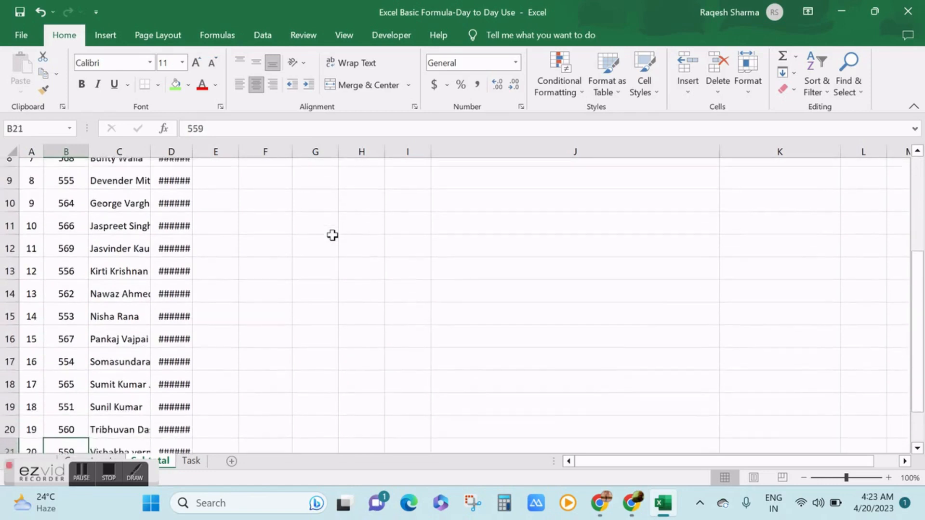
{"action": "key", "text": "Down"}
{"action": "key", "text": "Down"}
{"action": "key", "text": "Up"}
{"action": "key", "text": "Up"}
{"action": "key", "text": "Up"}
{"action": "key", "text": "Up"}
{"action": "key", "text": "Up"}
{"action": "key", "text": "Up"}
{"action": "key", "text": "Up"}
{"action": "key", "text": "Up"}
{"action": "key", "text": "Up"}
{"action": "key", "text": "Up"}
{"action": "key", "text": "Up"}
{"action": "key", "text": "Up"}
{"action": "key", "text": "Up"}
{"action": "key", "text": "Up"}
{"action": "key", "text": "Up"}
{"action": "key", "text": "Up"}
{"action": "key", "text": "Up"}
{"action": "key", "text": "Up"}
{"action": "key", "text": "Up"}
{"action": "key", "text": "Up"}
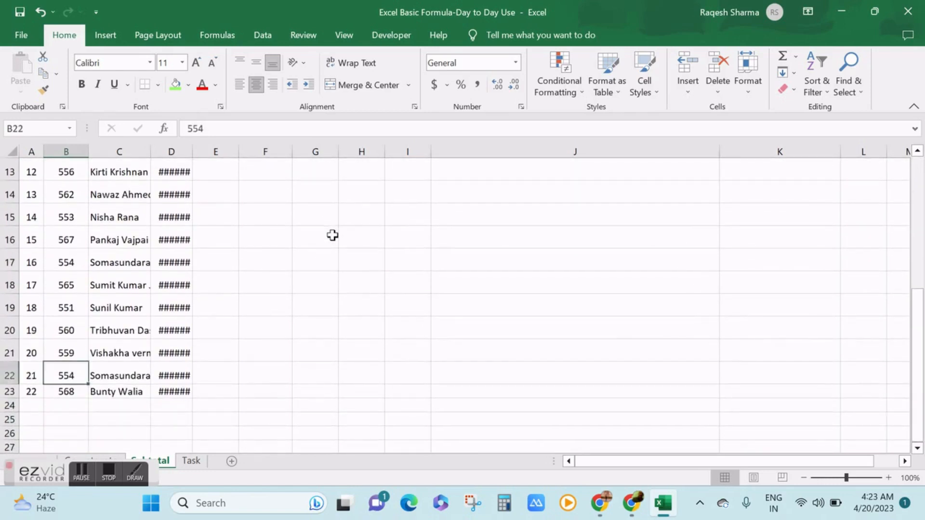
{"action": "key", "text": "Up"}
{"action": "key", "text": "Up"}
{"action": "key", "text": "Up"}
Sort the whole employee table, headers included in the selection, by Emp ID on cell values from Smallest to Largest.
{"action": "key", "text": "Left"}
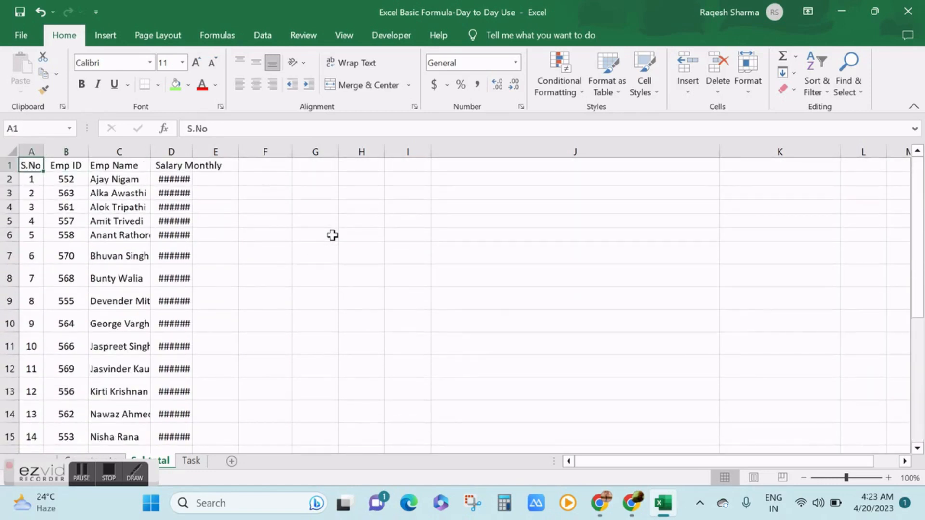
{"action": "key", "text": "shift+Right"}
{"action": "key", "text": "shift+Right"}
{"action": "key", "text": "shift+Right"}
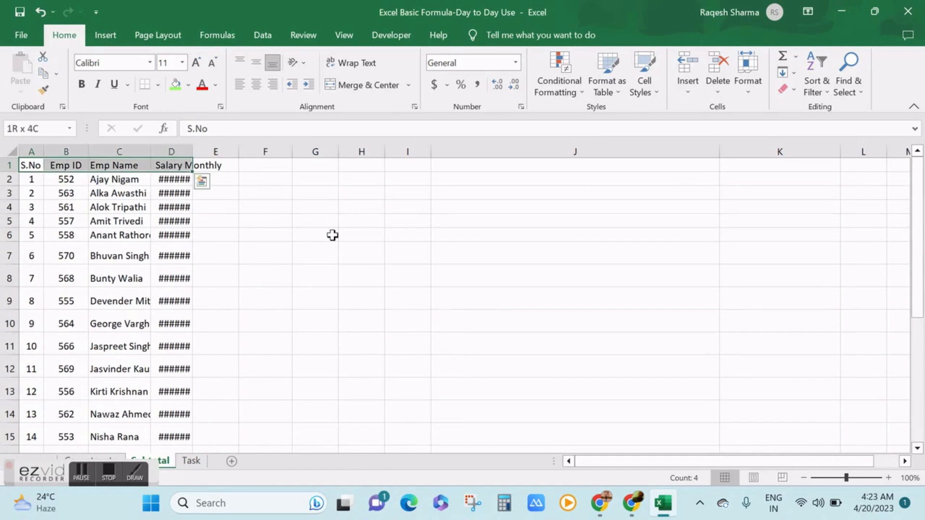
{"action": "key", "text": "ctrl+shift+Down"}
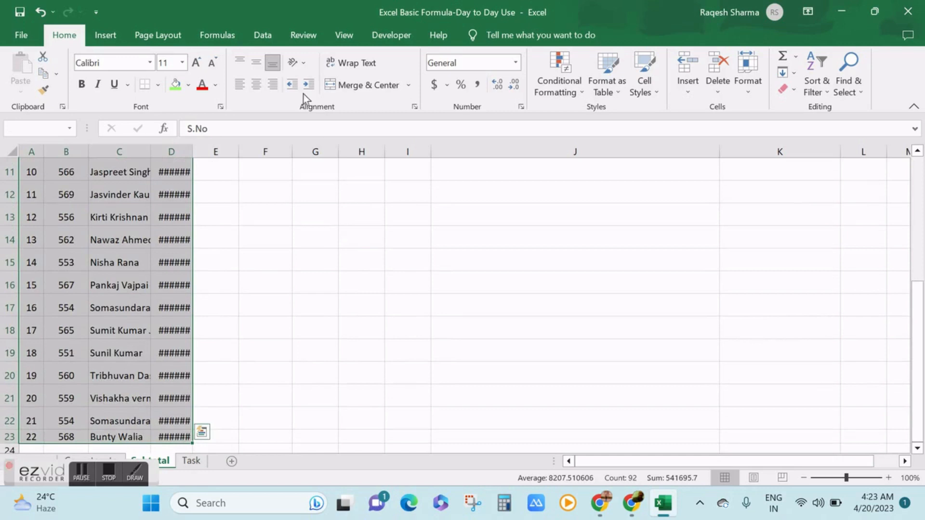
{"action": "left_click", "coordinate": [267, 36]}
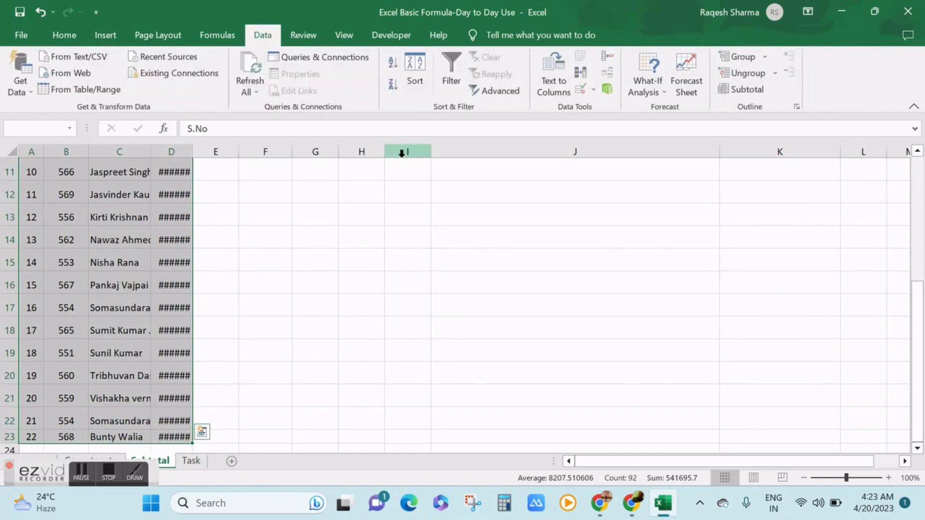
{"action": "left_click", "coordinate": [418, 77]}
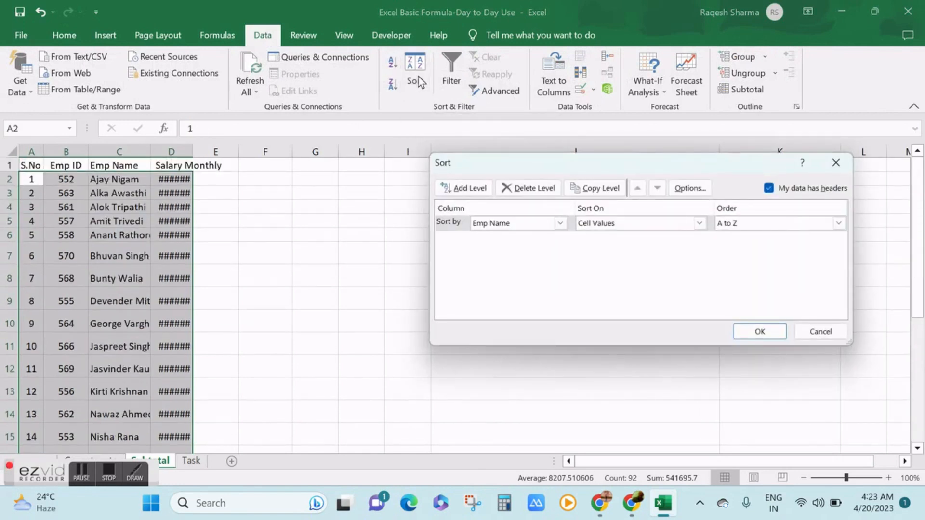
{"action": "left_click", "coordinate": [561, 224]}
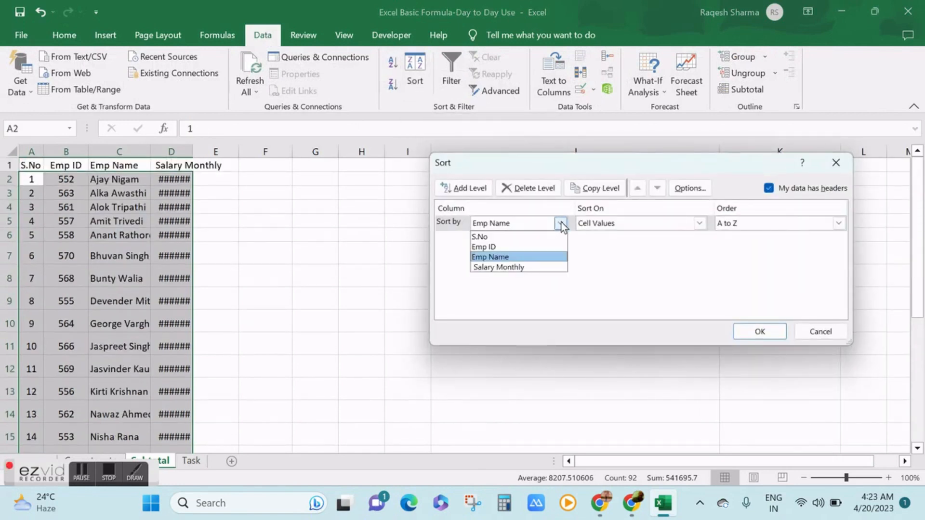
{"action": "left_click", "coordinate": [485, 248]}
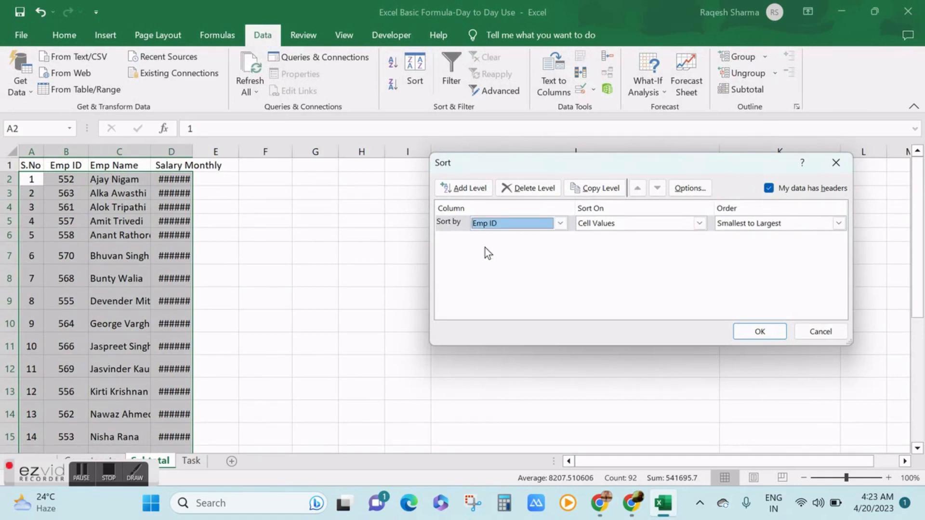
{"action": "left_click", "coordinate": [839, 224]}
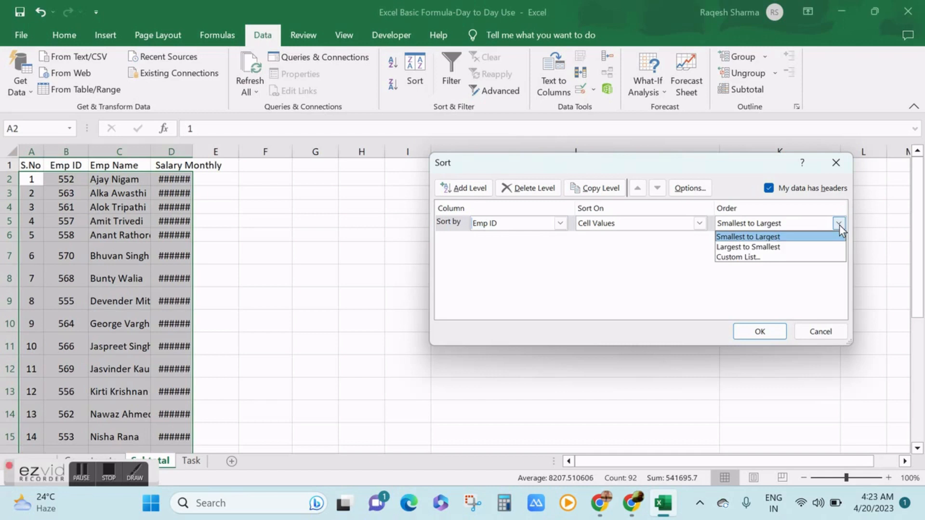
{"action": "left_click", "coordinate": [740, 238]}
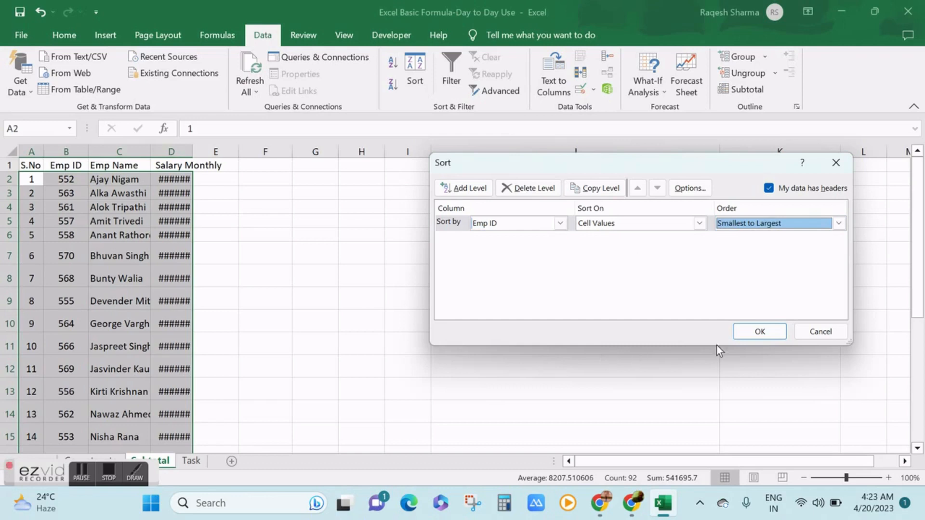
{"action": "left_click", "coordinate": [757, 334]}
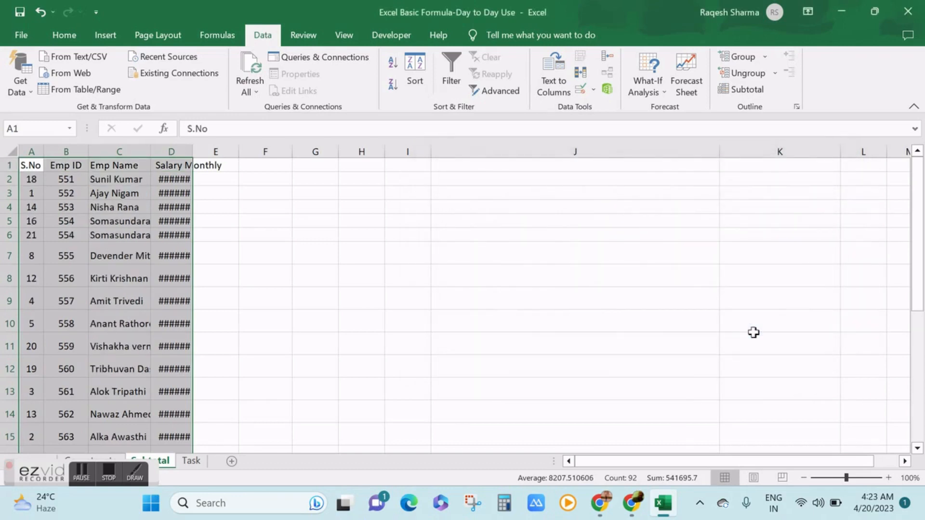
Check the sorted Emp ID column from the first employee row through to the last.
{"action": "left_click", "coordinate": [70, 258]}
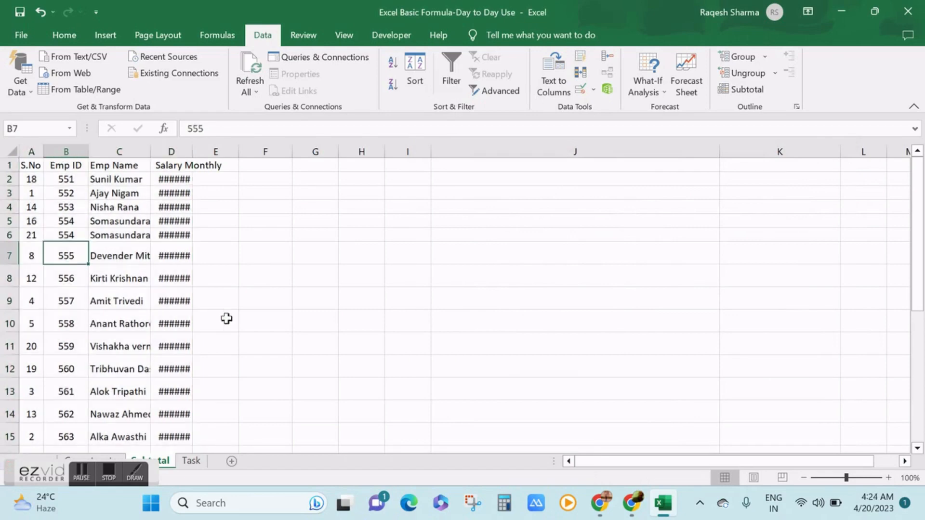
{"action": "key", "text": "Down"}
{"action": "key", "text": "Down"}
{"action": "key", "text": "Down"}
{"action": "key", "text": "Down"}
{"action": "key", "text": "Down"}
{"action": "key", "text": "Down"}
{"action": "key", "text": "Down"}
{"action": "key", "text": "Down"}
{"action": "key", "text": "Down"}
{"action": "key", "text": "Down"}
{"action": "key", "text": "Down"}
{"action": "key", "text": "Down"}
{"action": "key", "text": "Down"}
{"action": "key", "text": "Down"}
{"action": "key", "text": "Down"}
{"action": "key", "text": "Down"}
{"action": "key", "text": "Down"}
{"action": "key", "text": "Up"}
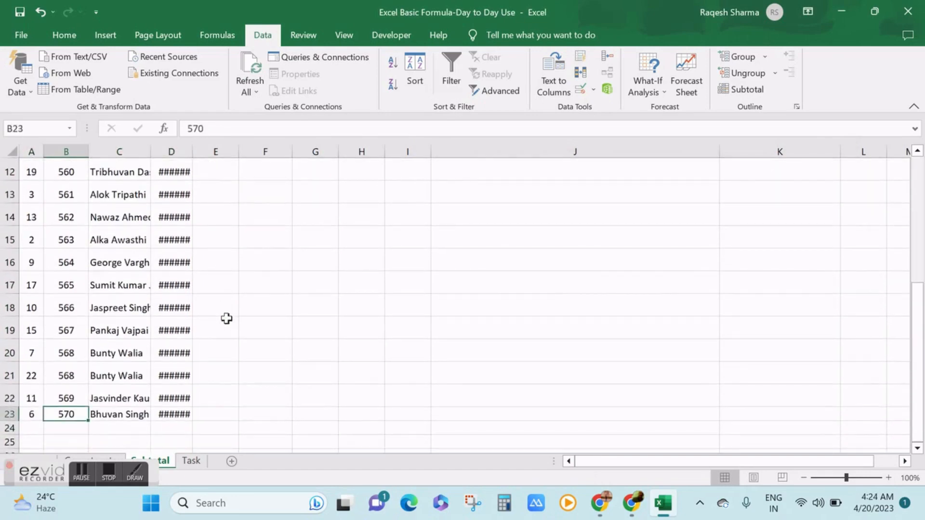
{"action": "key", "text": "Up"}
{"action": "key", "text": "Up"}
{"action": "key", "text": "Up"}
{"action": "key", "text": "Up"}
{"action": "key", "text": "Up"}
{"action": "key", "text": "Up"}
{"action": "key", "text": "Up"}
{"action": "key", "text": "Up"}
{"action": "key", "text": "Up"}
{"action": "key", "text": "Up"}
{"action": "key", "text": "Up"}
{"action": "key", "text": "Up"}
{"action": "key", "text": "Up"}
{"action": "key", "text": "Up"}
{"action": "key", "text": "Up"}
{"action": "key", "text": "Up"}
{"action": "key", "text": "Up"}
{"action": "key", "text": "Up"}
{"action": "key", "text": "Up"}
{"action": "key", "text": "Up"}
{"action": "key", "text": "Down"}
{"action": "key", "text": "Down"}
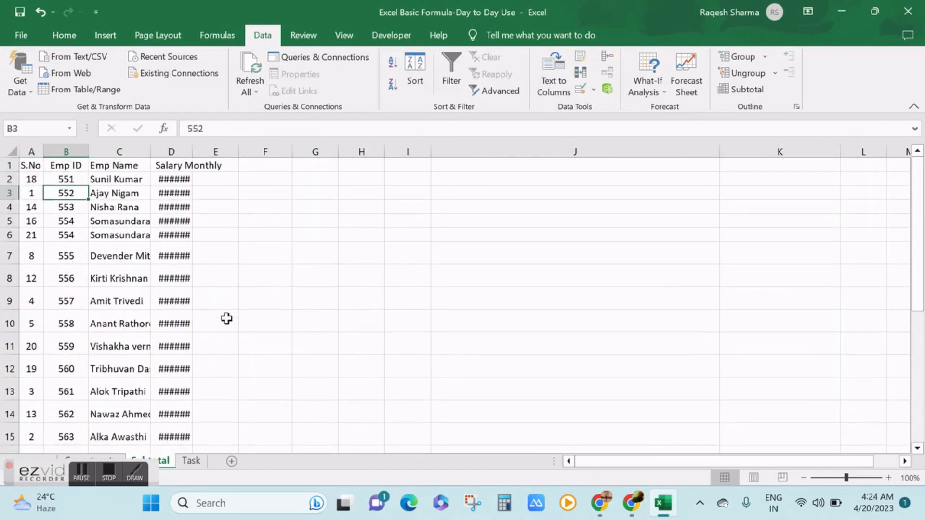
{"action": "key", "text": "Down"}
{"action": "key", "text": "Down"}
{"action": "key", "text": "Down"}
{"action": "key", "text": "Down"}
{"action": "key", "text": "Down"}
{"action": "key", "text": "Down"}
{"action": "key", "text": "Down"}
{"action": "key", "text": "Down"}
{"action": "key", "text": "Down"}
{"action": "key", "text": "Down"}
{"action": "key", "text": "Down"}
{"action": "key", "text": "Down"}
{"action": "key", "text": "Down"}
{"action": "key", "text": "Down"}
{"action": "key", "text": "Down"}
{"action": "key", "text": "Down"}
{"action": "key", "text": "Down"}
{"action": "key", "text": "Down"}
{"action": "key", "text": "Down"}
{"action": "key", "text": "Down"}
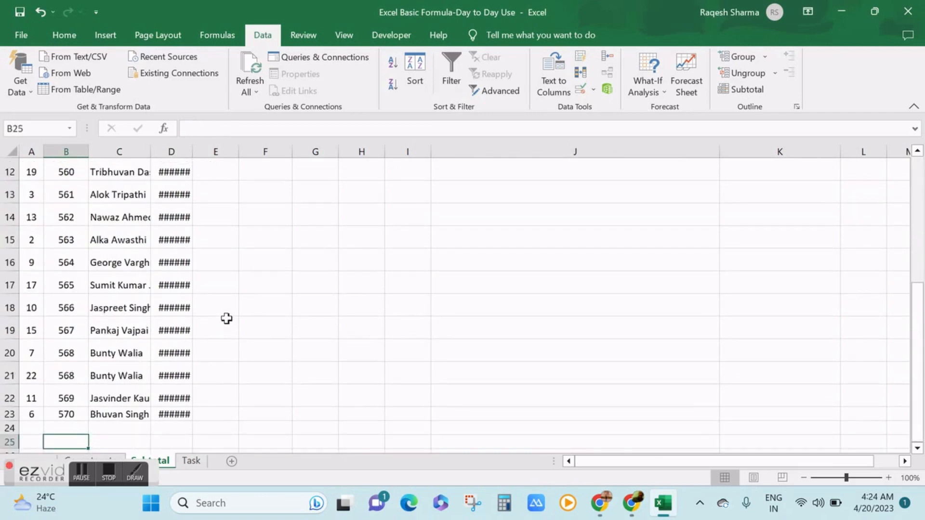
Mark the Emp ID sorting task in A3:C3 of the Task sheet as done with a green fill.
{"action": "left_click", "coordinate": [192, 462]}
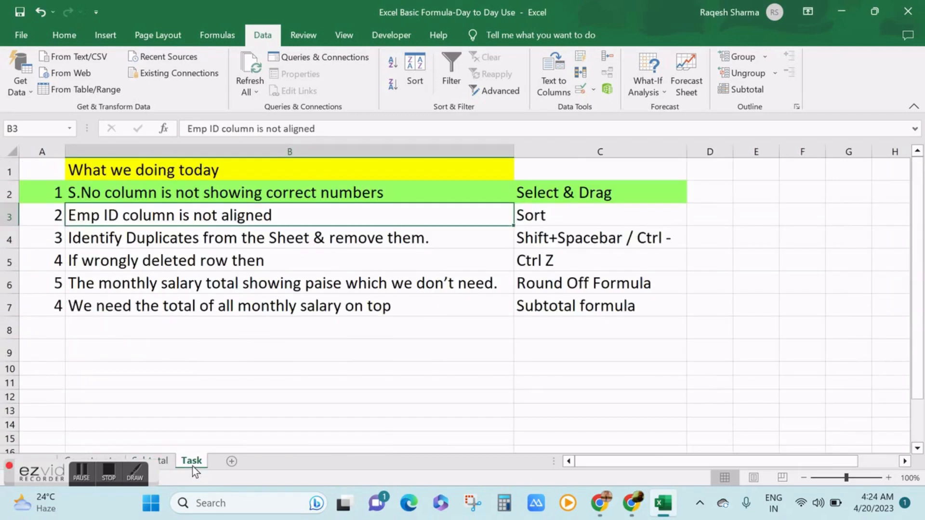
{"action": "key", "text": "Left"}
{"action": "key", "text": "shift+Right"}
{"action": "key", "text": "shift+Right"}
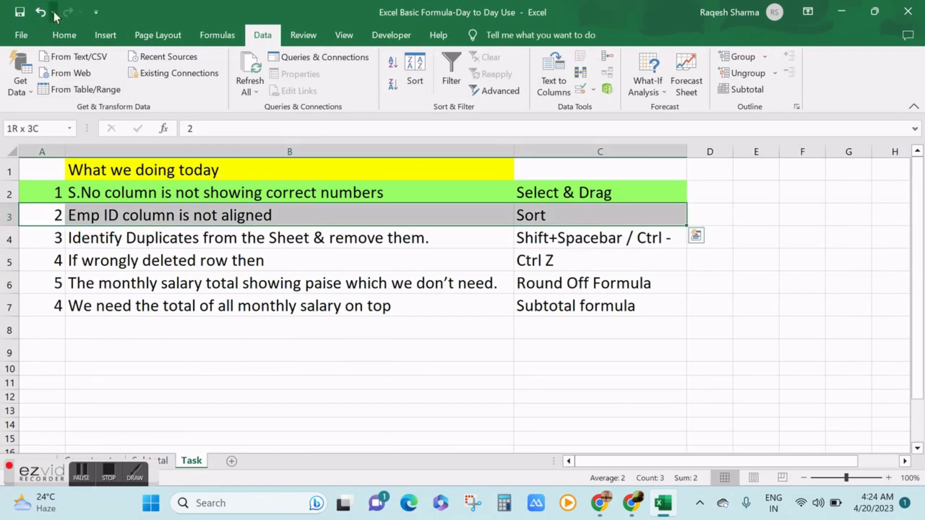
{"action": "left_click", "coordinate": [63, 36]}
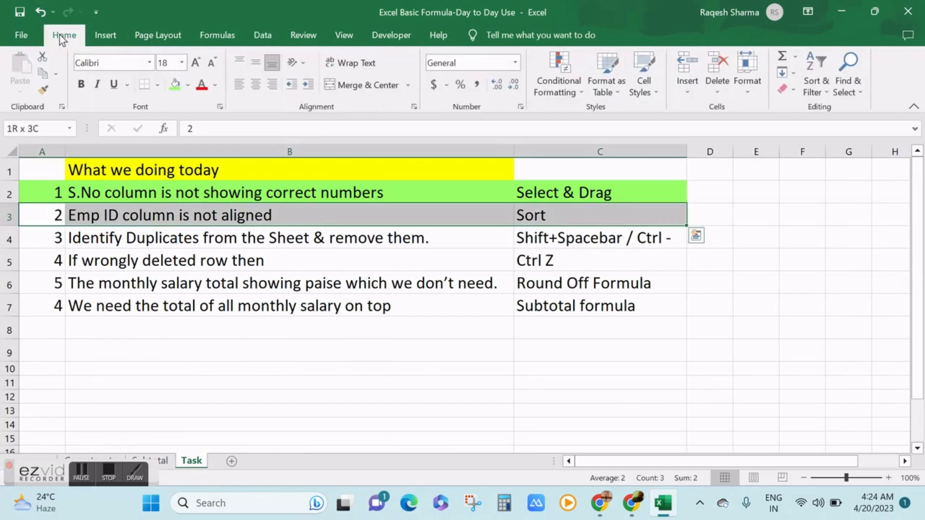
{"action": "left_click", "coordinate": [176, 85]}
Read the duplicate-removal task on the Task sheet, and return to the first Emp ID on the Subtotal sheet.
{"action": "key", "text": "Down"}
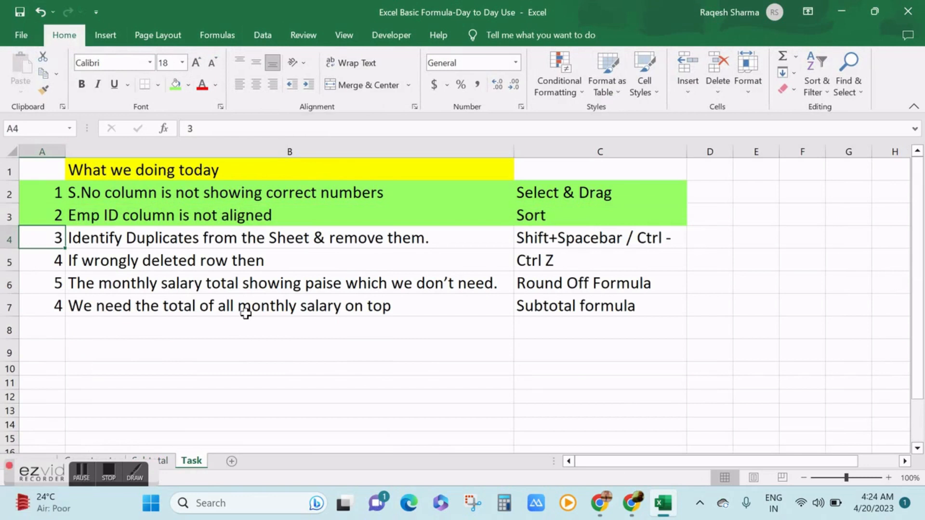
{"action": "key", "text": "Right"}
{"action": "key", "text": "Left"}
{"action": "key", "text": "shift+Right"}
{"action": "key", "text": "shift+Right"}
{"action": "key", "text": "shift+Right"}
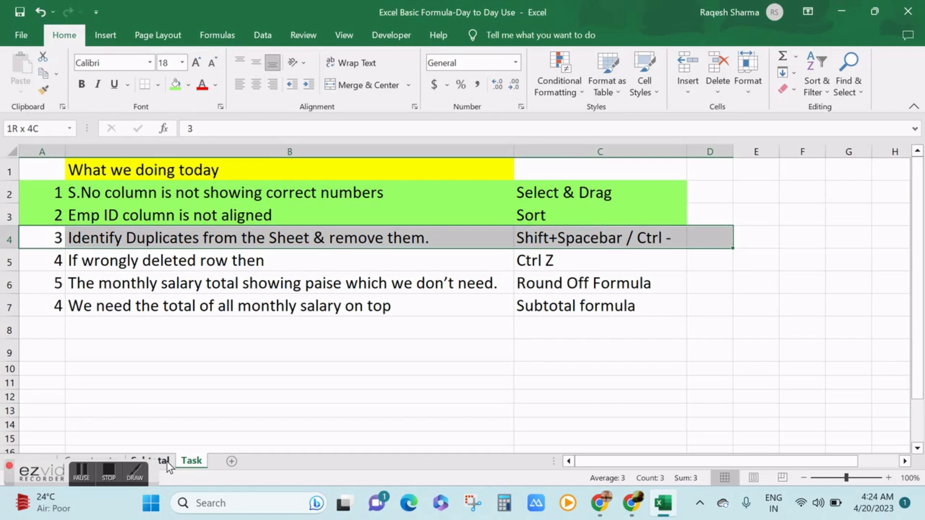
{"action": "left_click", "coordinate": [167, 462]}
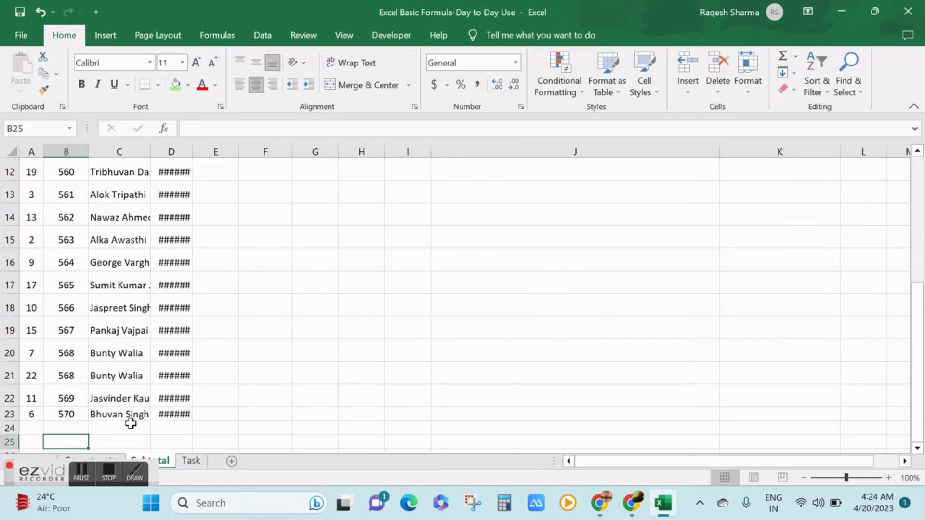
{"action": "left_click", "coordinate": [124, 396]}
{"action": "key", "text": "Left"}
{"action": "key", "text": "ctrl+Up"}
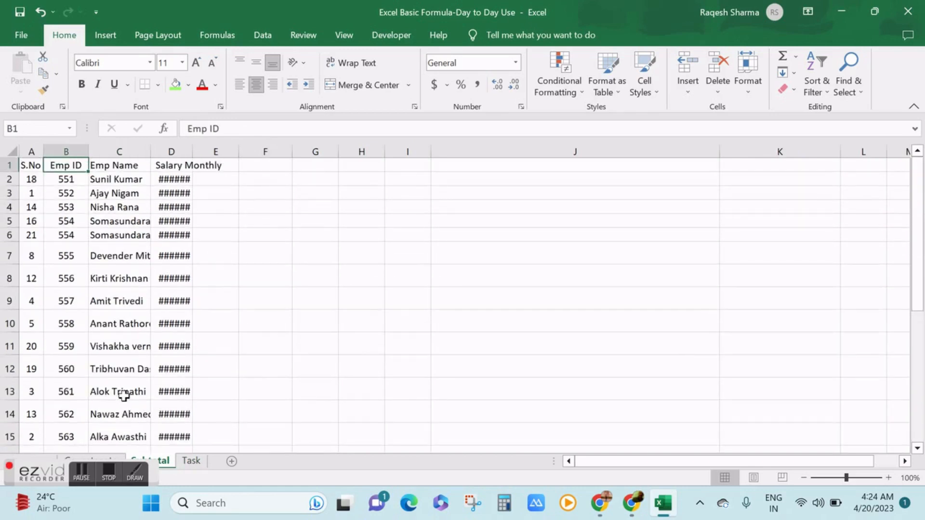
{"action": "key", "text": "Down"}
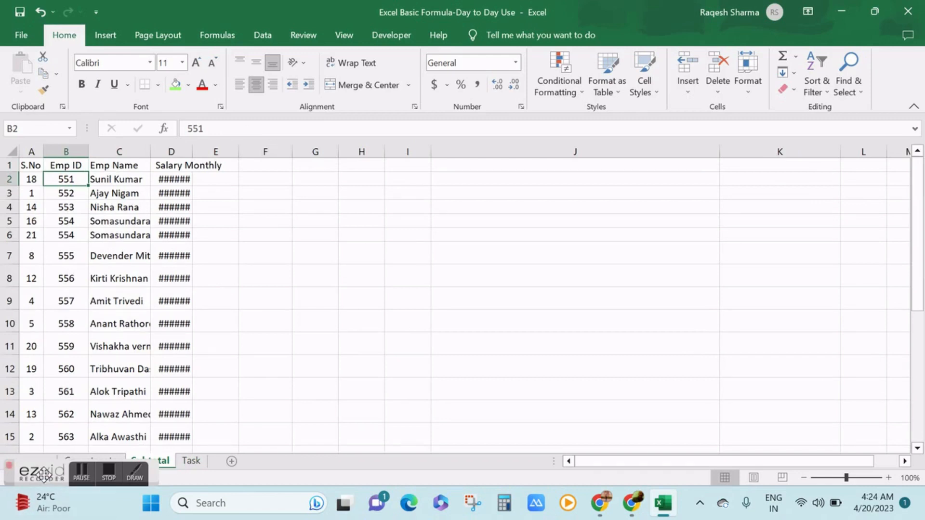
{"action": "left_click_drag", "start_coordinate": [44, 474], "coordinate": [23, 508]}
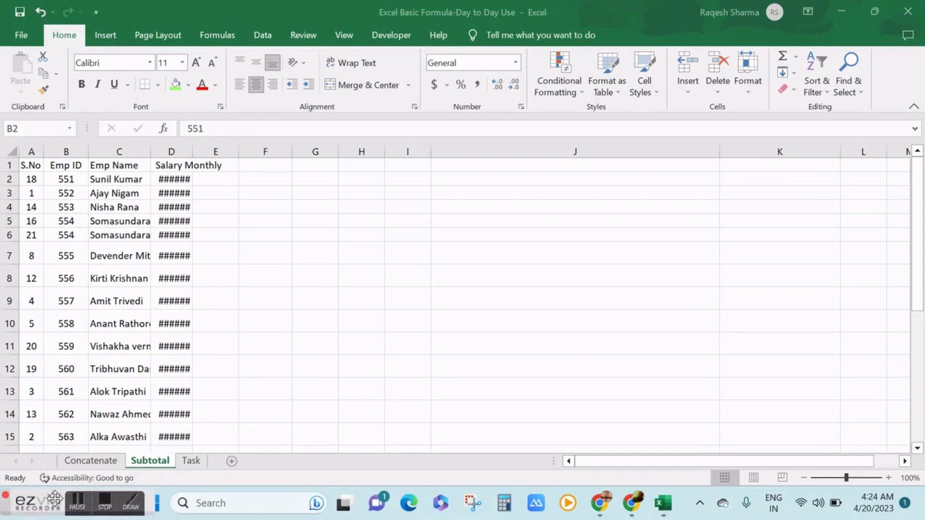
{"action": "left_click_drag", "start_coordinate": [38, 512], "coordinate": [798, 516]}
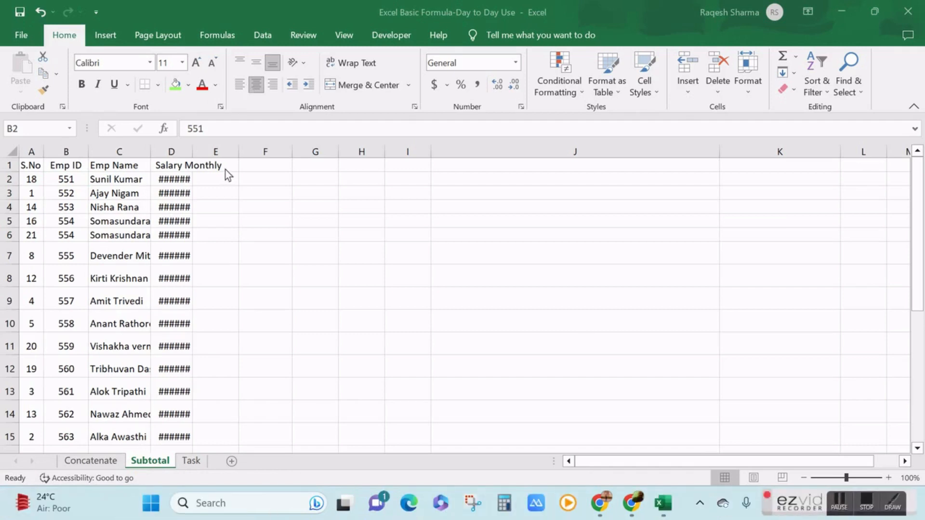
{"action": "left_click", "coordinate": [101, 166]}
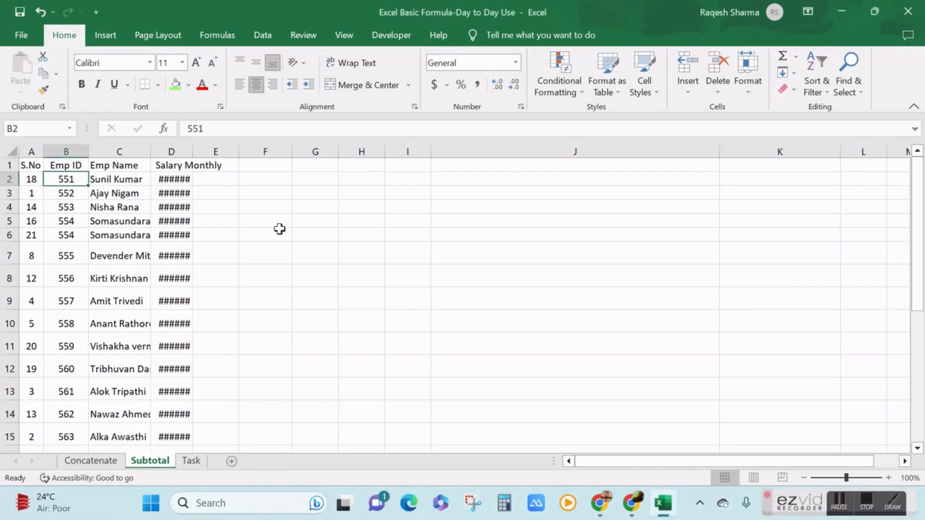
Start a Duplicate Values highlighting rule on the whole Emp ID column of the Subtotal sheet.
{"action": "key", "text": "Up"}
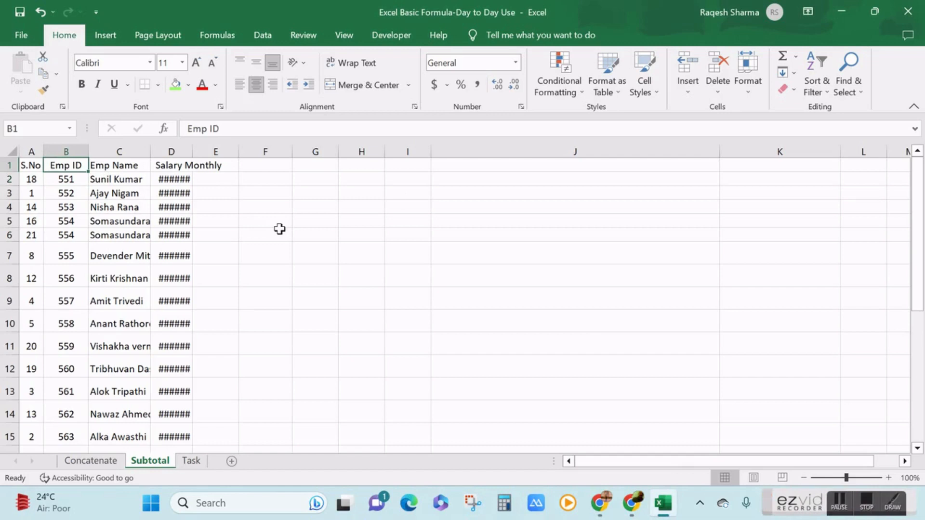
{"action": "left_click", "coordinate": [61, 152]}
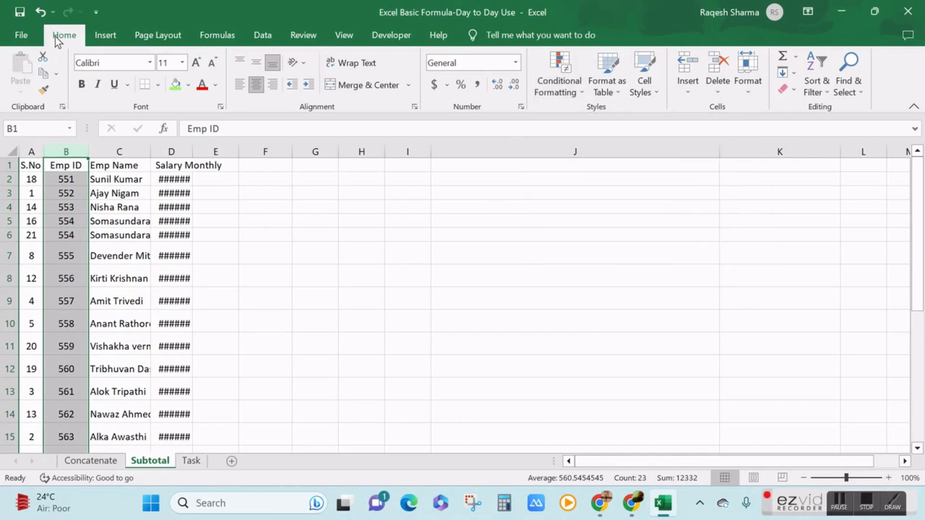
{"action": "left_click", "coordinate": [557, 85]}
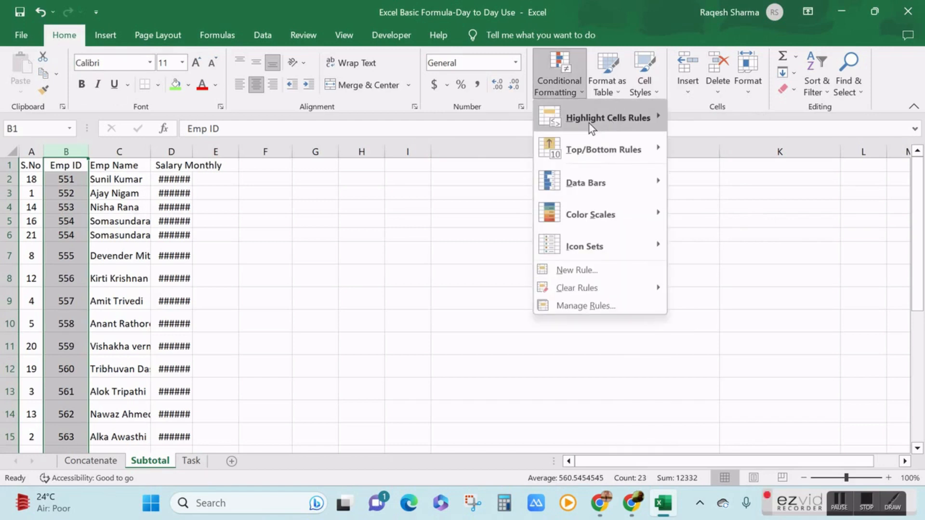
{"action": "mouse_move", "coordinate": [629, 117]}
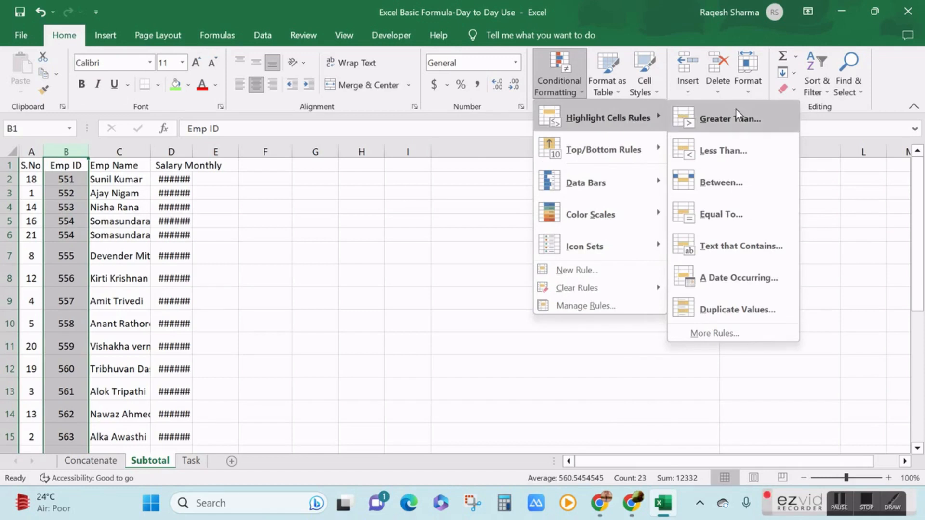
{"action": "left_click", "coordinate": [728, 310]}
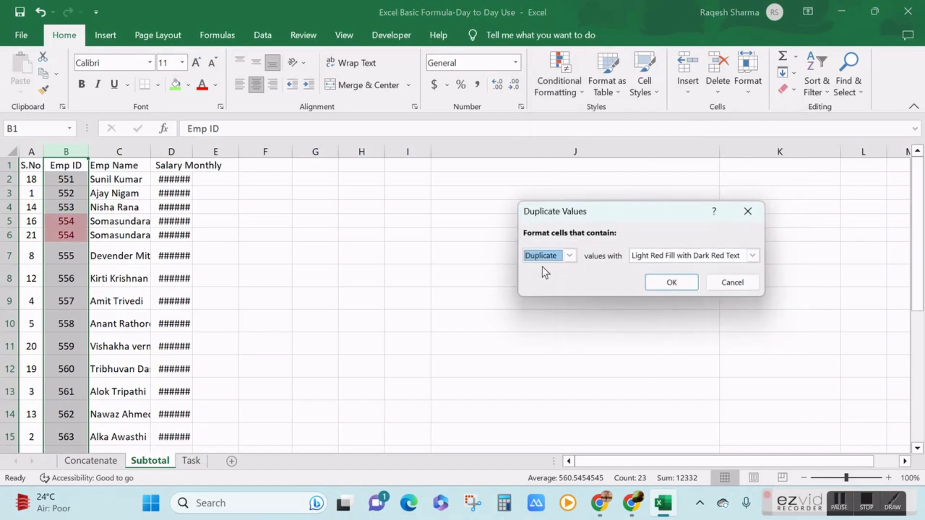
Try the Red Text and Red Border formats for the duplicate Emp IDs.
{"action": "left_click", "coordinate": [752, 256]}
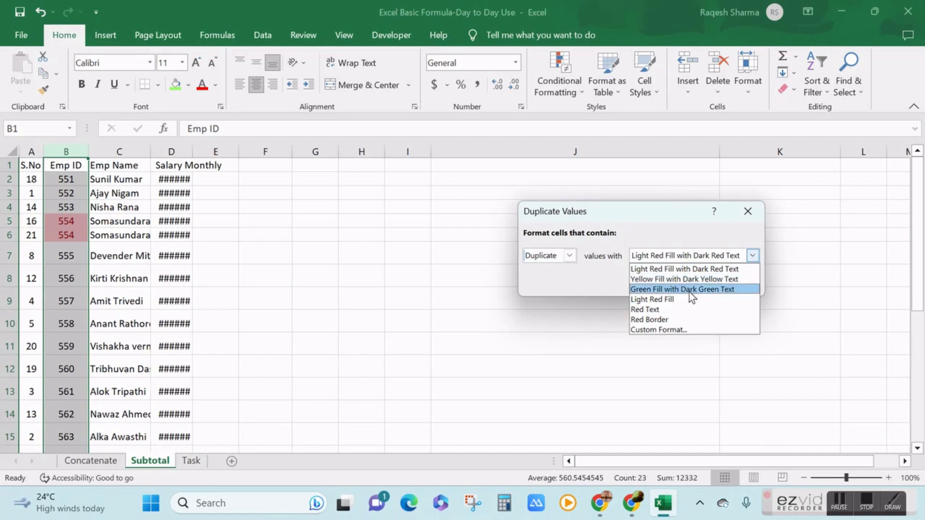
{"action": "left_click", "coordinate": [649, 309]}
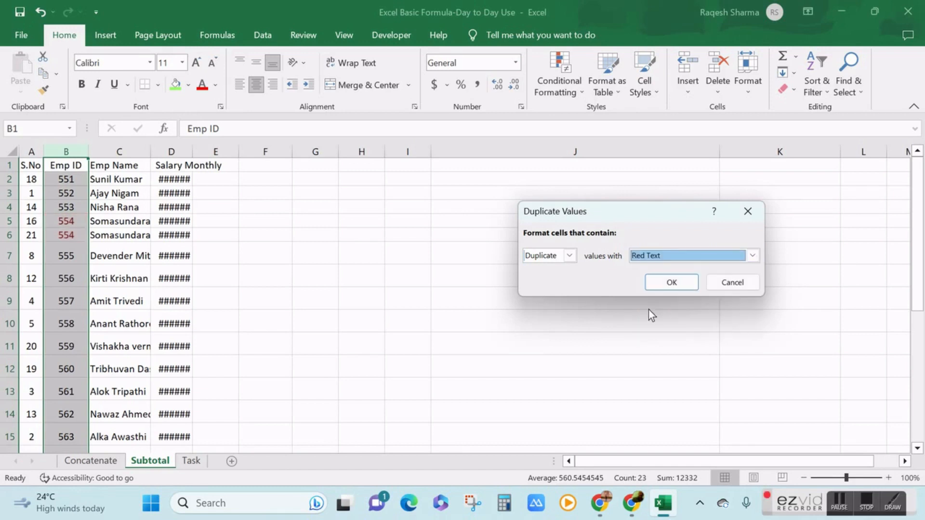
{"action": "left_click", "coordinate": [753, 256]}
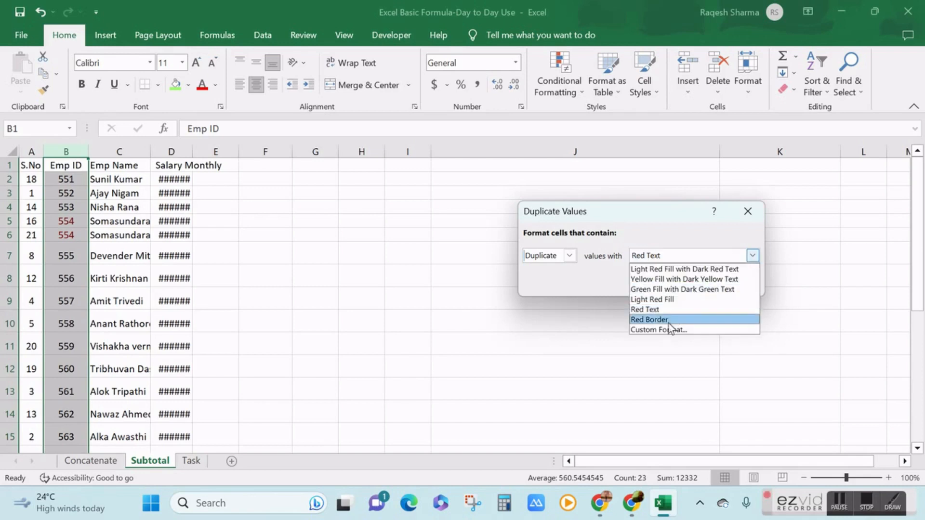
{"action": "left_click", "coordinate": [641, 319]}
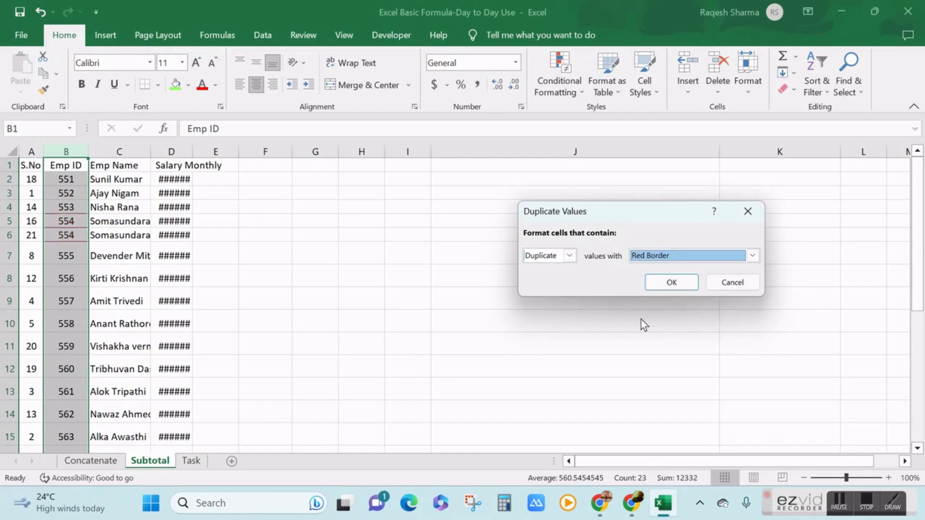
Format the duplicate Emp IDs with Light Red Fill and apply the rule.
{"action": "left_click", "coordinate": [753, 257]}
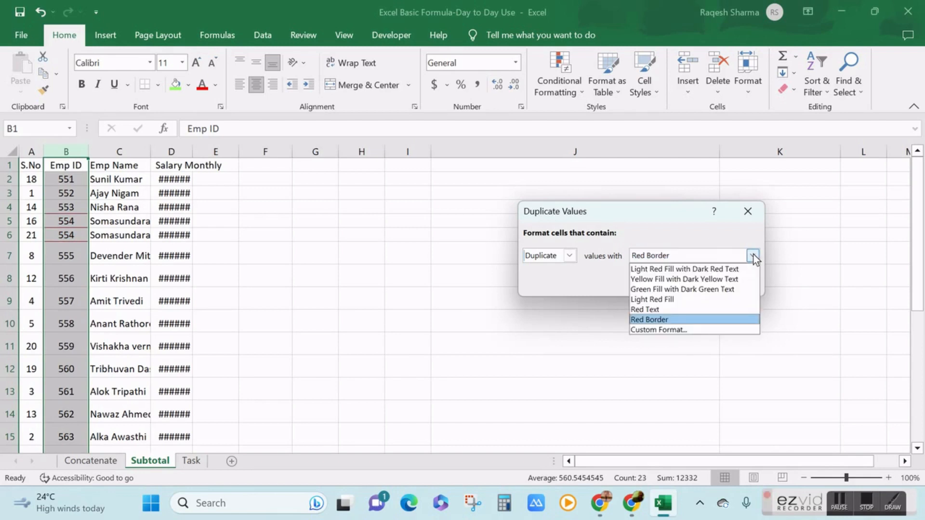
{"action": "left_click", "coordinate": [652, 299]}
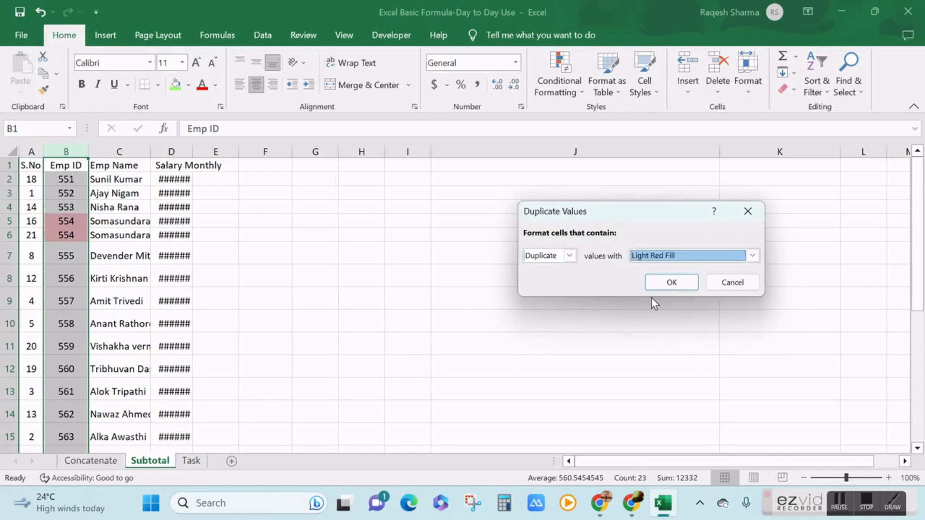
{"action": "left_click", "coordinate": [672, 283]}
Look through the Emp ID column from the header to below the last row for highlighted duplicates, and return to B5.
{"action": "left_click", "coordinate": [251, 239]}
{"action": "key", "text": "Left"}
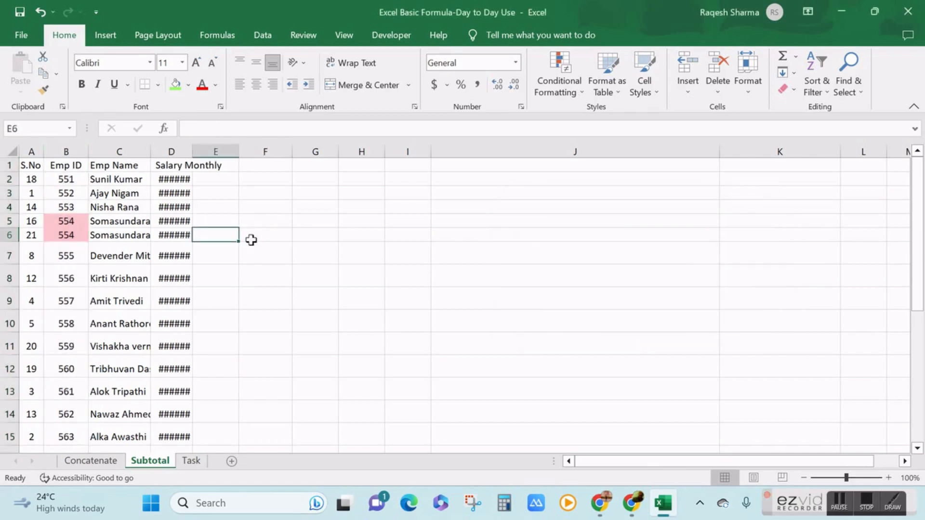
{"action": "key", "text": "ctrl+Left"}
{"action": "key", "text": "ctrl+Left"}
{"action": "key", "text": "Up"}
{"action": "key", "text": "Up"}
{"action": "key", "text": "ctrl+Up"}
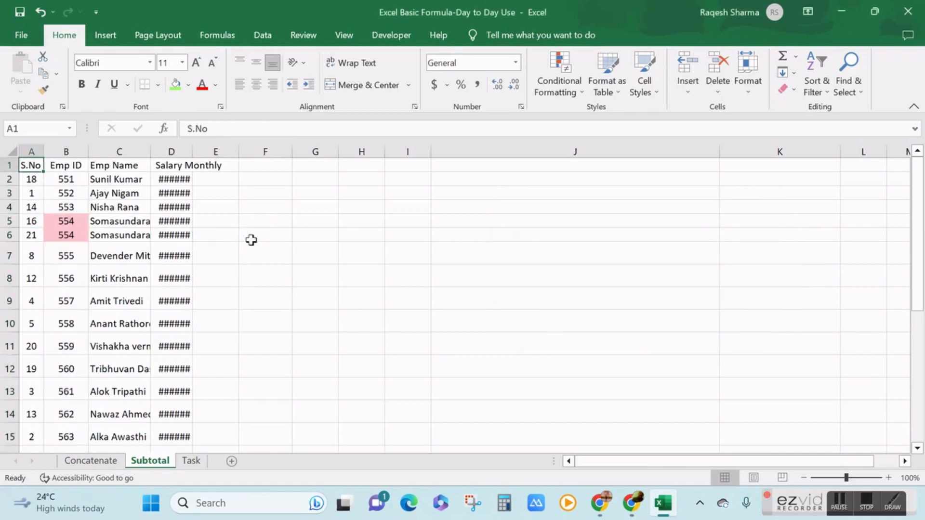
{"action": "key", "text": "Right"}
{"action": "key", "text": "Down"}
{"action": "key", "text": "Down"}
{"action": "key", "text": "Down"}
{"action": "key", "text": "Down"}
{"action": "key", "text": "Down"}
{"action": "key", "text": "Down"}
{"action": "key", "text": "Down"}
{"action": "key", "text": "Down"}
{"action": "key", "text": "Down"}
{"action": "key", "text": "Down"}
{"action": "key", "text": "Down"}
{"action": "key", "text": "Down"}
{"action": "key", "text": "Down"}
{"action": "key", "text": "Down"}
{"action": "key", "text": "Down"}
{"action": "key", "text": "Down"}
{"action": "key", "text": "Down"}
{"action": "key", "text": "Down"}
{"action": "key", "text": "Down"}
{"action": "key", "text": "Down"}
{"action": "key", "text": "Down"}
{"action": "key", "text": "Down"}
{"action": "key", "text": "Down"}
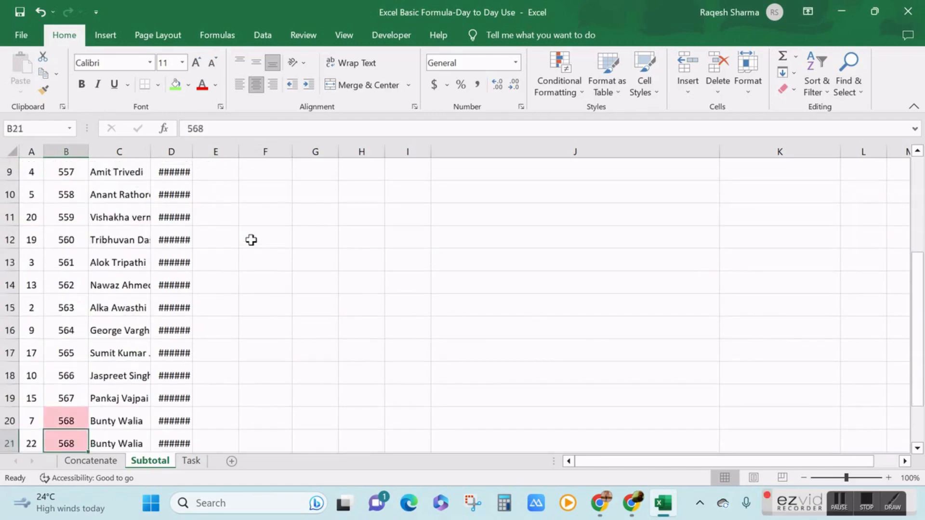
{"action": "key", "text": "Down"}
{"action": "key", "text": "Up"}
{"action": "key", "text": "Up"}
{"action": "key", "text": "Up"}
{"action": "key", "text": "Up"}
{"action": "key", "text": "Up"}
{"action": "key", "text": "Up"}
{"action": "key", "text": "Up"}
{"action": "key", "text": "Up"}
{"action": "key", "text": "Up"}
{"action": "key", "text": "Up"}
{"action": "key", "text": "Up"}
{"action": "key", "text": "Up"}
{"action": "key", "text": "Up"}
{"action": "key", "text": "Up"}
{"action": "key", "text": "Up"}
{"action": "key", "text": "Up"}
{"action": "key", "text": "Up"}
{"action": "key", "text": "Up"}
{"action": "key", "text": "Up"}
{"action": "key", "text": "Up"}
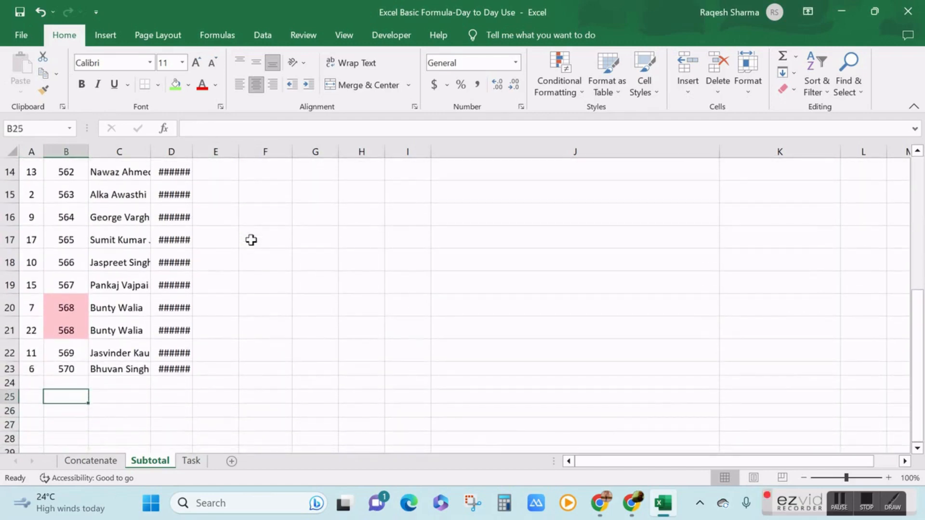
{"action": "key", "text": "Down"}
{"action": "key", "text": "Down"}
{"action": "key", "text": "Down"}
{"action": "key", "text": "Down"}
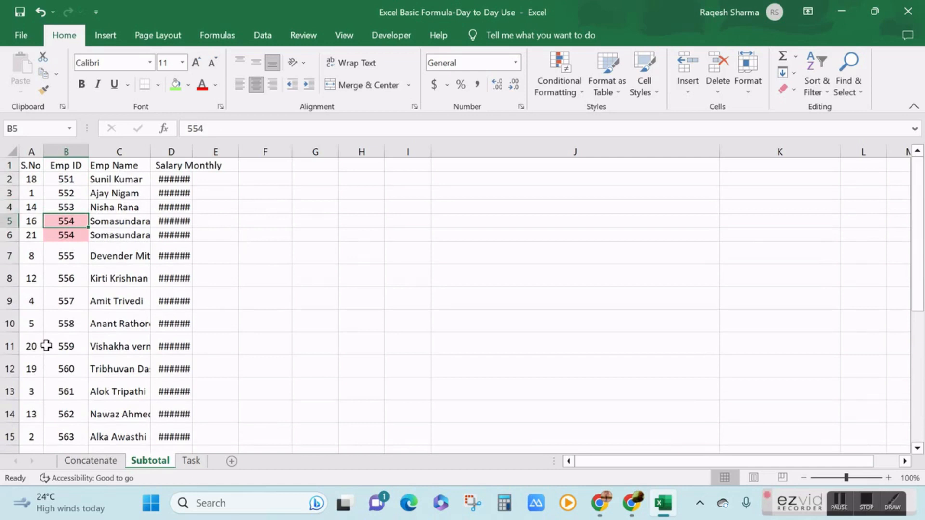
Delete the entire row 5, the first of the two rows sharing the same highlighted Emp ID.
{"action": "key", "text": "Left"}
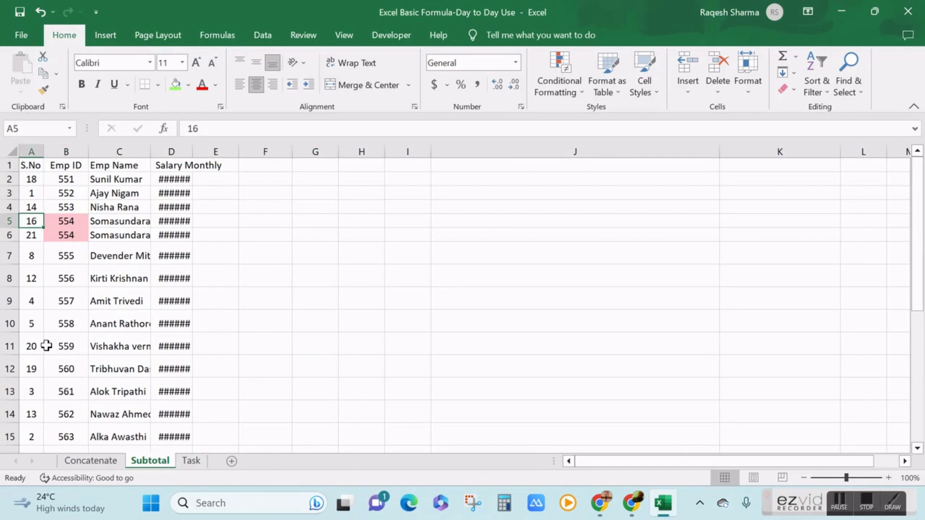
{"action": "key", "text": "shift+space"}
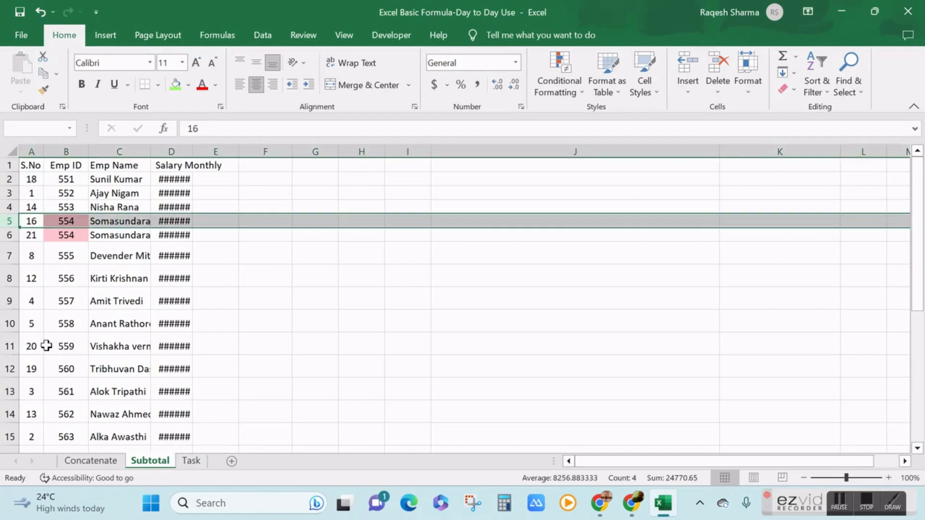
{"action": "key", "text": "ctrl+minus"}
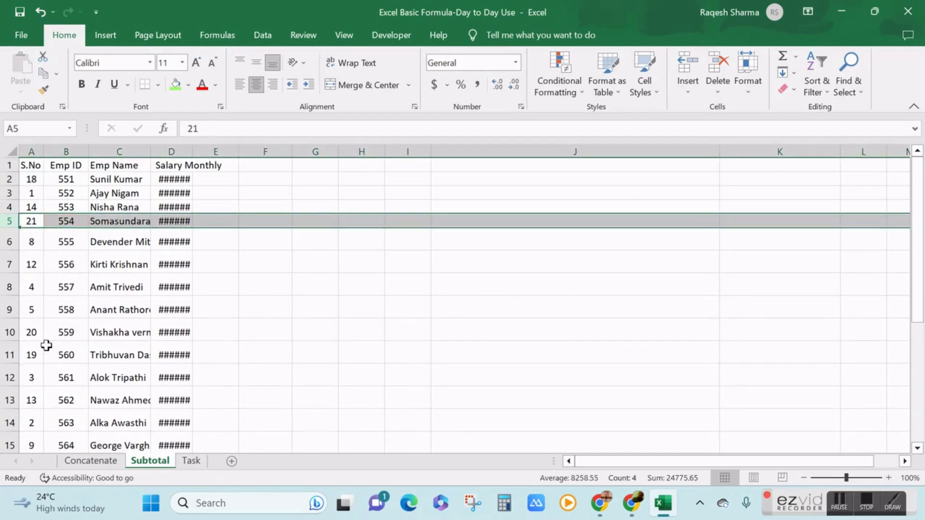
Check the rest of the Emp ID column for remaining highlighted duplicates, and return to its header.
{"action": "key", "text": "Down"}
{"action": "key", "text": "Right"}
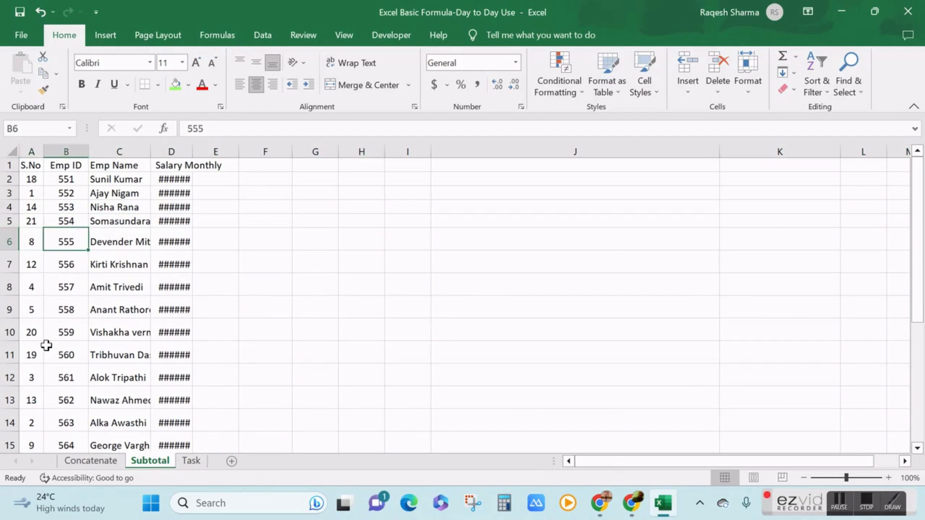
{"action": "key", "text": "Down"}
{"action": "key", "text": "Down"}
{"action": "key", "text": "Down"}
{"action": "key", "text": "Down"}
{"action": "key", "text": "Down"}
{"action": "key", "text": "Down"}
{"action": "key", "text": "Down"}
{"action": "key", "text": "Down"}
{"action": "key", "text": "Down"}
{"action": "key", "text": "Down"}
{"action": "key", "text": "Down"}
{"action": "key", "text": "Down"}
{"action": "key", "text": "Down"}
{"action": "key", "text": "Down"}
{"action": "key", "text": "Down"}
{"action": "key", "text": "Down"}
{"action": "key", "text": "Up"}
{"action": "key", "text": "Up"}
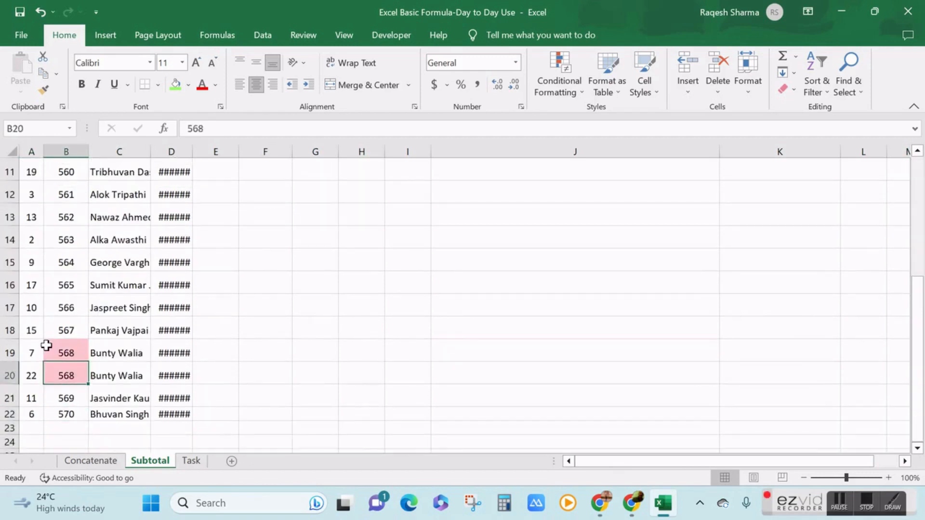
{"action": "key", "text": "Up"}
{"action": "key", "text": "Up"}
{"action": "key", "text": "ctrl+Up"}
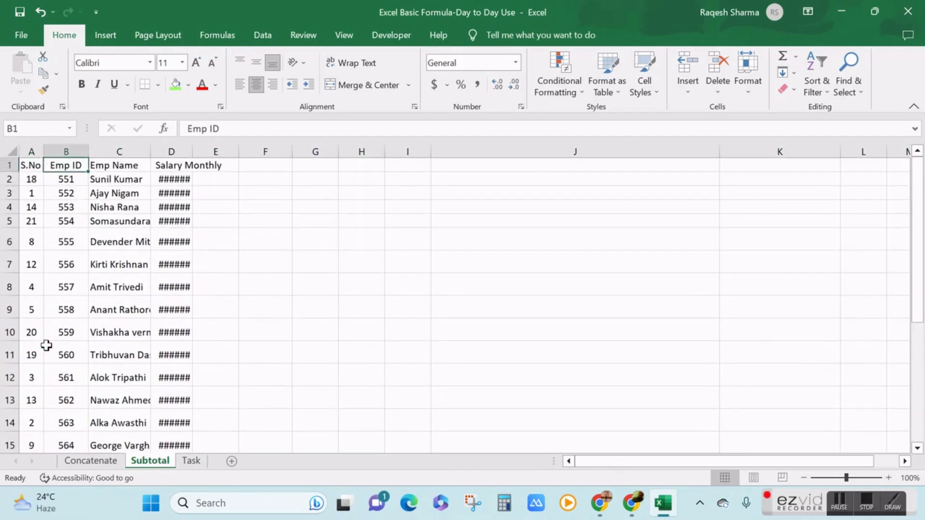
Turn on filtering for the employee table and filter Emp ID by the light red cell color.
{"action": "key", "text": "ctrl+shift+l"}
{"action": "left_click", "coordinate": [83, 167]}
{"action": "mouse_move", "coordinate": [209, 259]}
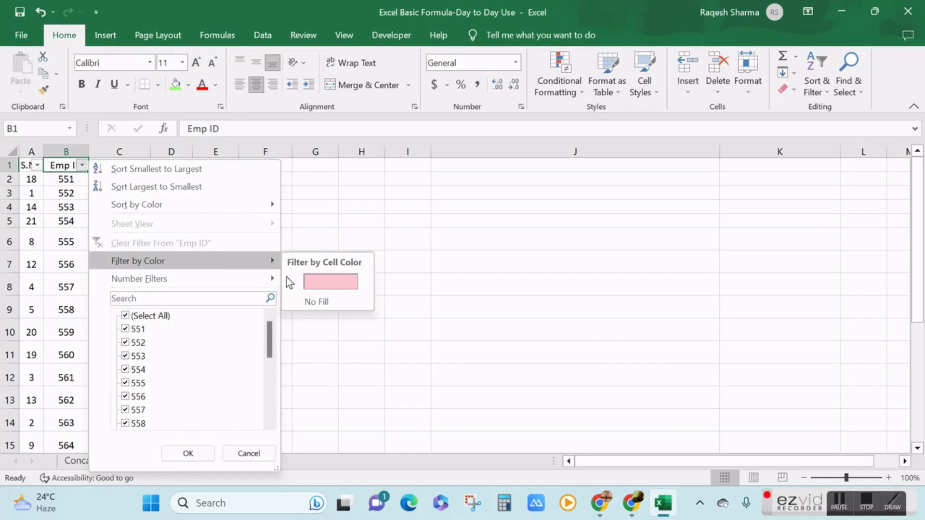
{"action": "left_click", "coordinate": [329, 284]}
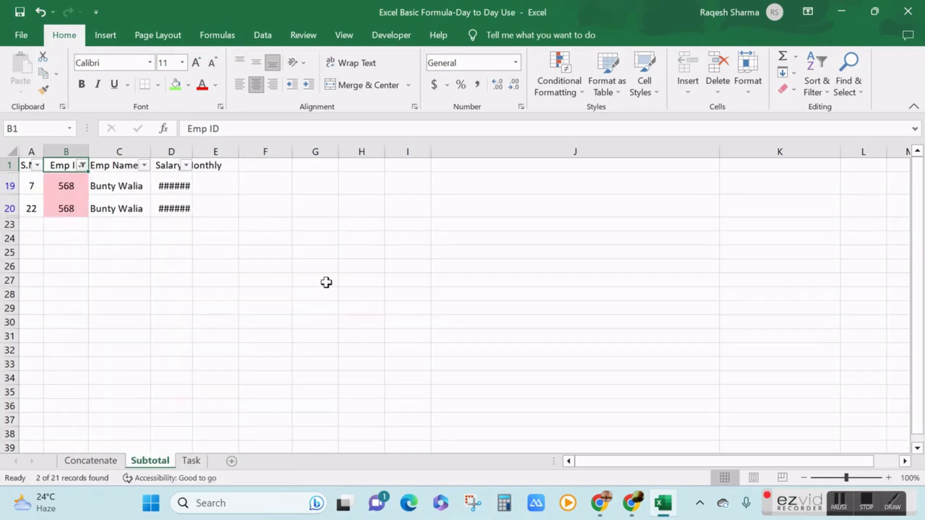
Delete the entire row 20, the second of the two filtered duplicates, and remove the filter from the table.
{"action": "left_click", "coordinate": [10, 208]}
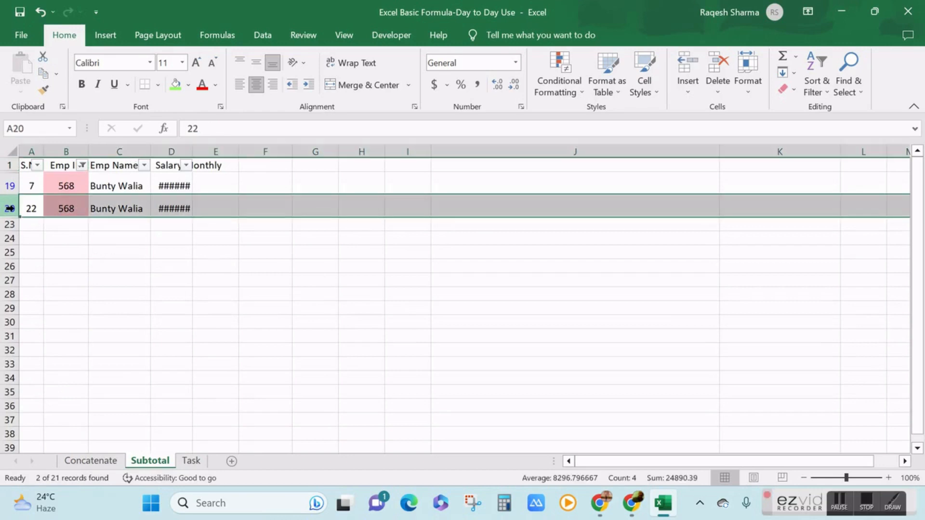
{"action": "key", "text": "ctrl+minus"}
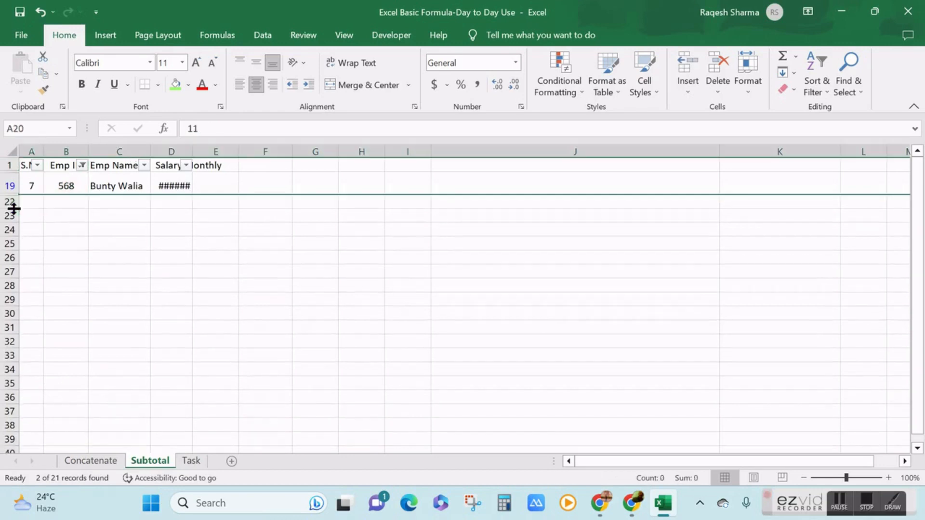
{"action": "left_click", "coordinate": [136, 249]}
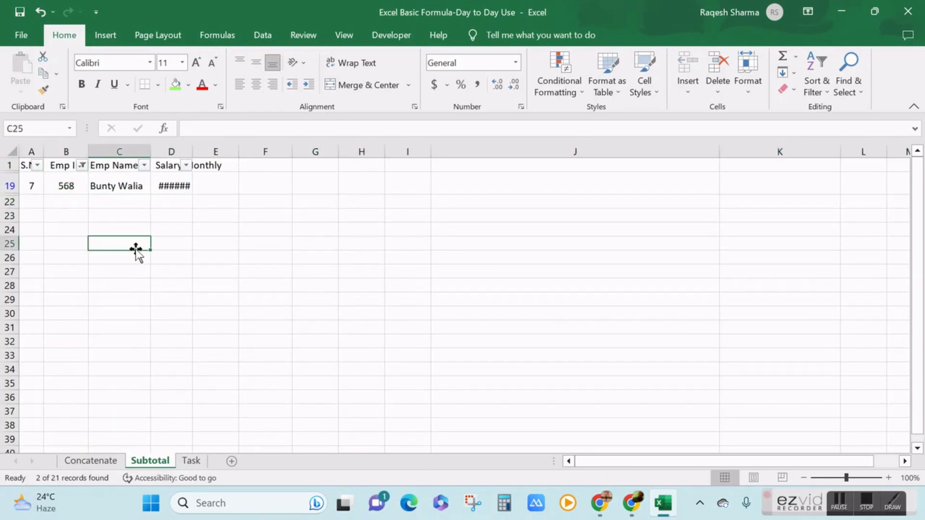
{"action": "key", "text": "ctrl+shift+l"}
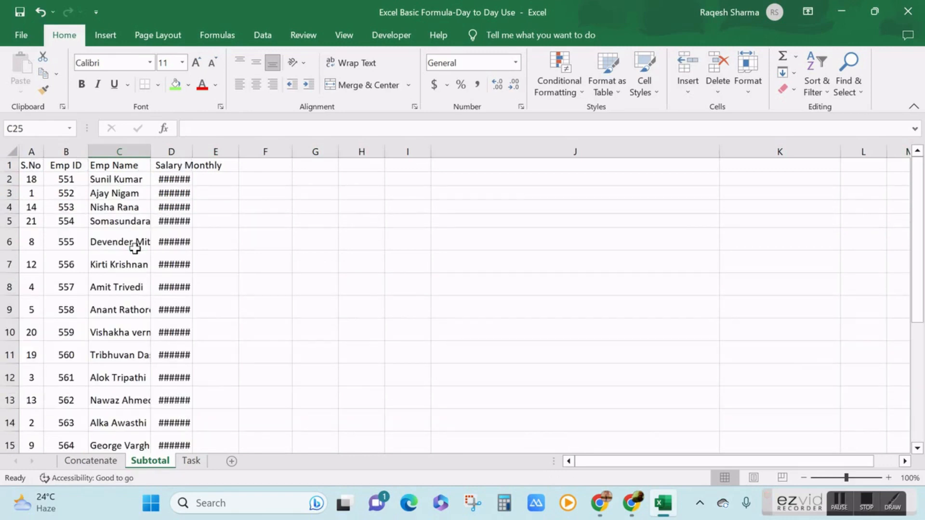
{"action": "left_click", "coordinate": [202, 260]}
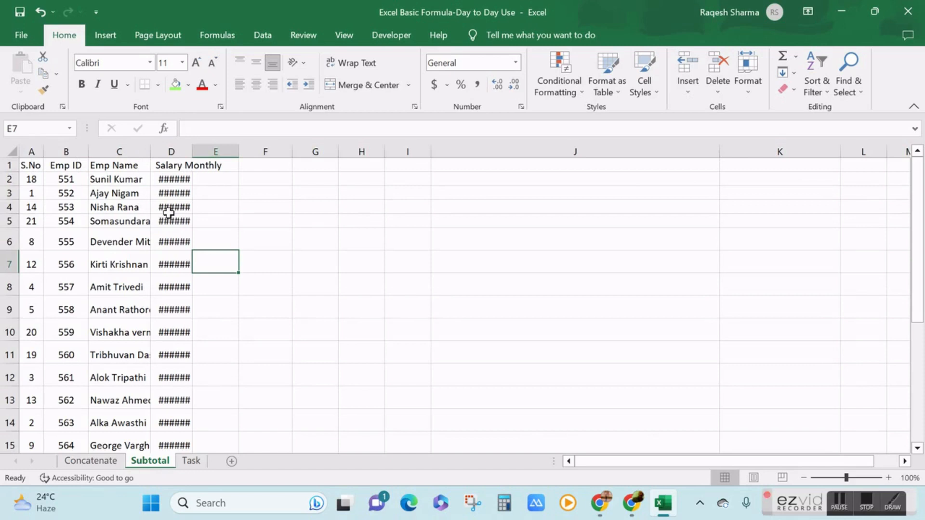
Check the Emp ID column from the first employee down to the end of the table for leftover duplicates.
{"action": "left_click", "coordinate": [66, 181]}
{"action": "key", "text": "Down"}
{"action": "key", "text": "Down"}
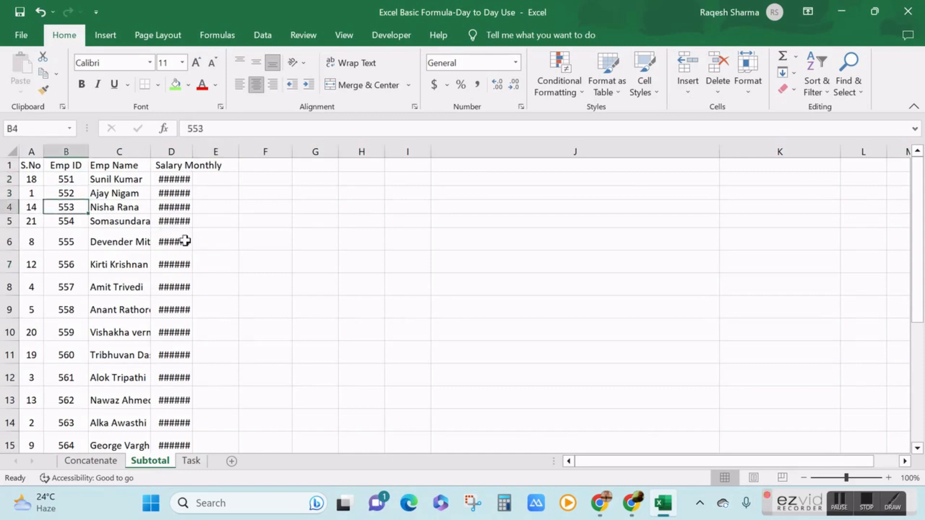
{"action": "key", "text": "Down"}
{"action": "key", "text": "Down"}
{"action": "key", "text": "Down"}
{"action": "key", "text": "Down"}
{"action": "key", "text": "Down"}
{"action": "key", "text": "Down"}
{"action": "key", "text": "Down"}
{"action": "key", "text": "Down"}
{"action": "key", "text": "Down"}
{"action": "key", "text": "Down"}
{"action": "key", "text": "Down"}
{"action": "key", "text": "Down"}
{"action": "key", "text": "Down"}
{"action": "key", "text": "Down"}
{"action": "key", "text": "Down"}
{"action": "key", "text": "Down"}
{"action": "key", "text": "Down"}
{"action": "key", "text": "Down"}
{"action": "key", "text": "Down"}
{"action": "key", "text": "Down"}
{"action": "key", "text": "Up"}
{"action": "key", "text": "Up"}
{"action": "key", "text": "Up"}
{"action": "key", "text": "Up"}
{"action": "key", "text": "Up"}
{"action": "key", "text": "Up"}
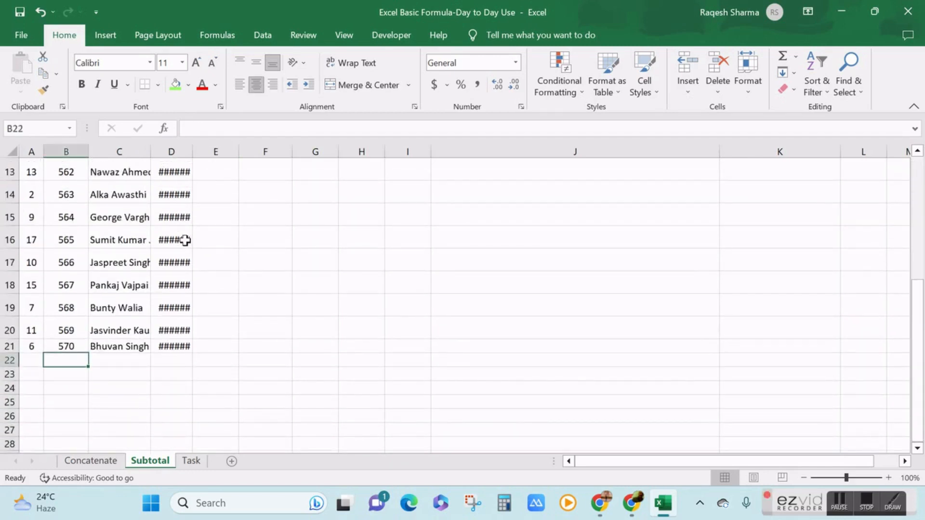
Test the duplicate rule by entering the Emp ID from B20 again in B22, and clear the test entry.
{"action": "type", "text": "569"}
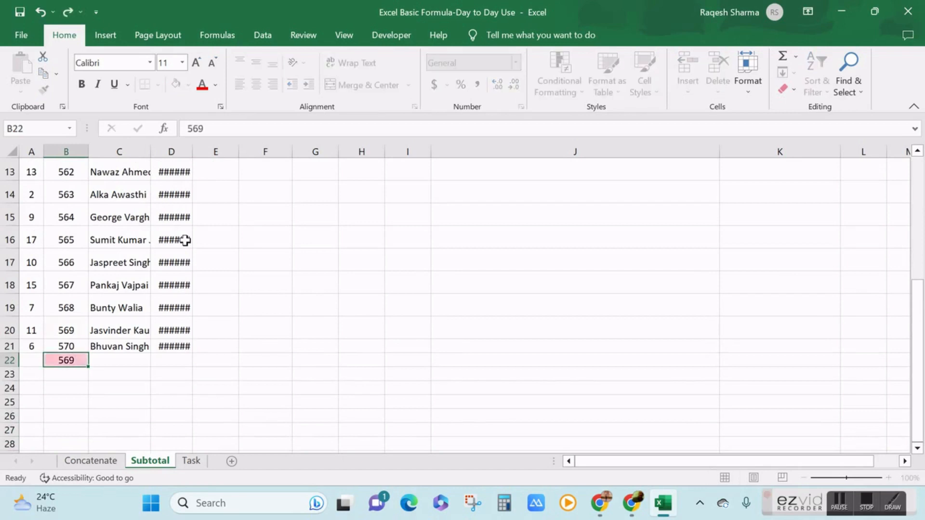
{"action": "key", "text": "Return"}
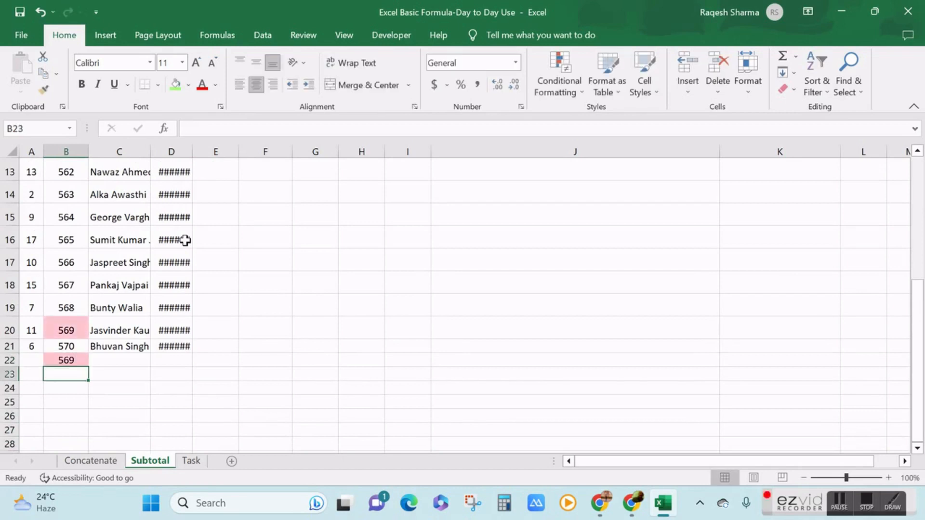
{"action": "key", "text": "Up"}
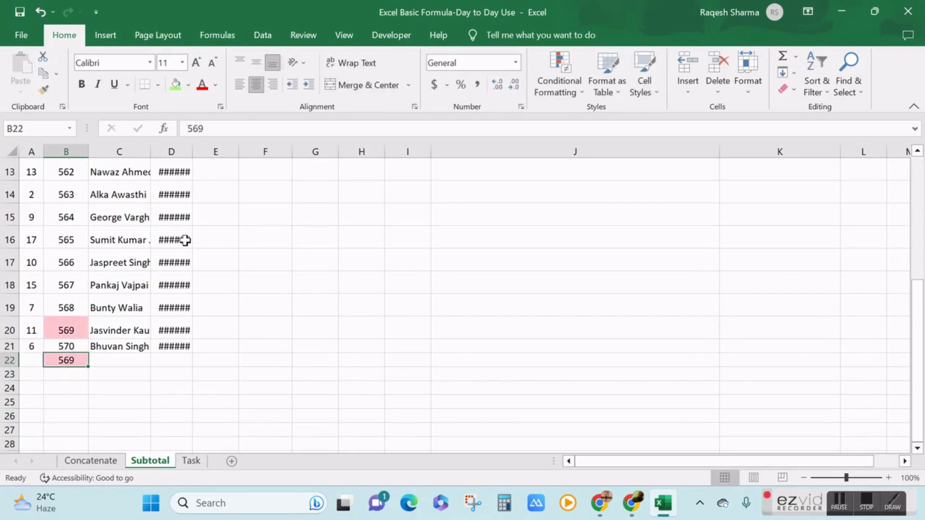
{"action": "key", "text": "Delete"}
{"action": "key", "text": "Left"}
{"action": "key", "text": "Up"}
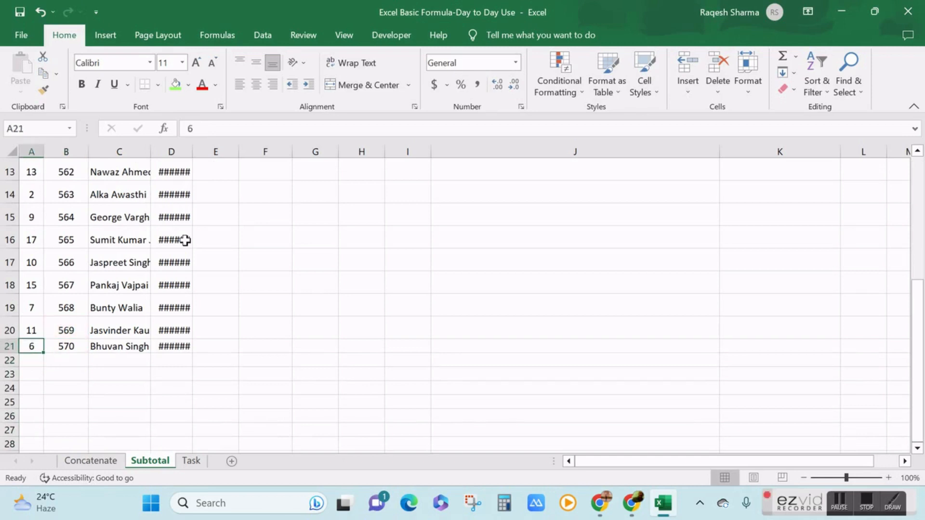
Enter the serial numbers 1, 2 and 3 in A2, A3 and A4 for the first three employees.
{"action": "key", "text": "Up"}
{"action": "key", "text": "Up"}
{"action": "key", "text": "Up"}
{"action": "key", "text": "Up"}
{"action": "key", "text": "Up"}
{"action": "key", "text": "Up"}
{"action": "key", "text": "Up"}
{"action": "key", "text": "Up"}
{"action": "key", "text": "Up"}
{"action": "key", "text": "Up"}
{"action": "key", "text": "Up"}
{"action": "key", "text": "Up"}
{"action": "key", "text": "Up"}
{"action": "key", "text": "Up"}
{"action": "key", "text": "Up"}
{"action": "key", "text": "Up"}
{"action": "key", "text": "Up"}
{"action": "key", "text": "Up"}
{"action": "key", "text": "Up"}
{"action": "key", "text": "Up"}
{"action": "key", "text": "Down"}
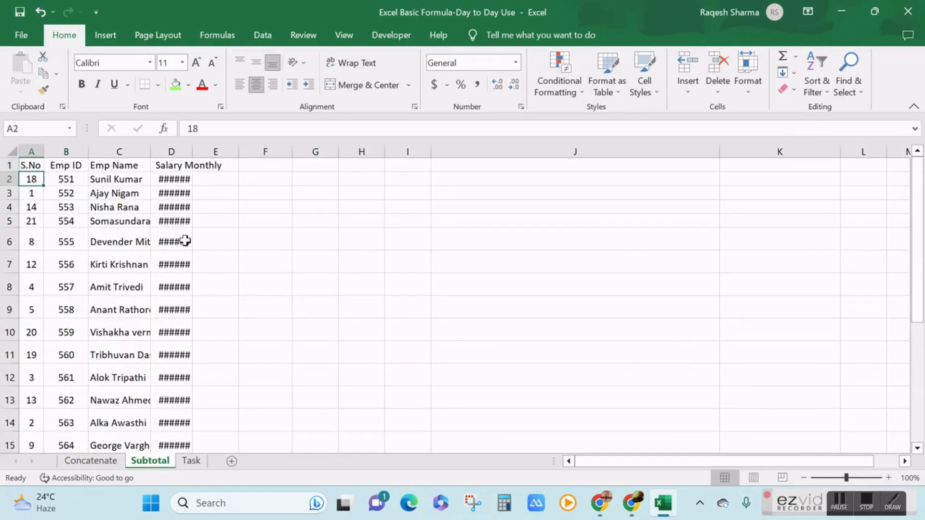
{"action": "type", "text": "1"}
{"action": "key", "text": "Return"}
{"action": "type", "text": "2"}
{"action": "key", "text": "Return"}
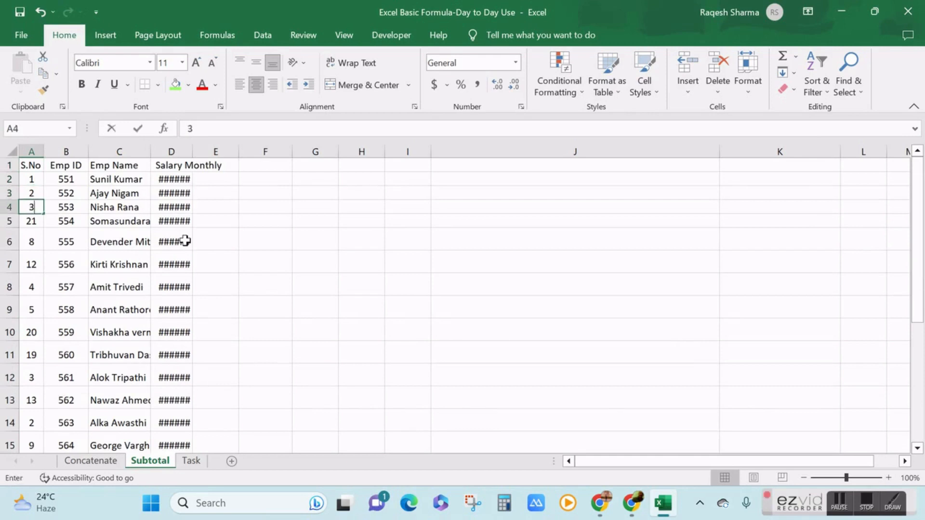
{"action": "type", "text": "3"}
Extend the number series from A2:A4 down the S.No column to the last employee row.
{"action": "key", "text": "Up"}
{"action": "key", "text": "Up"}
{"action": "key", "text": "shift+Down"}
{"action": "key", "text": "shift+Down"}
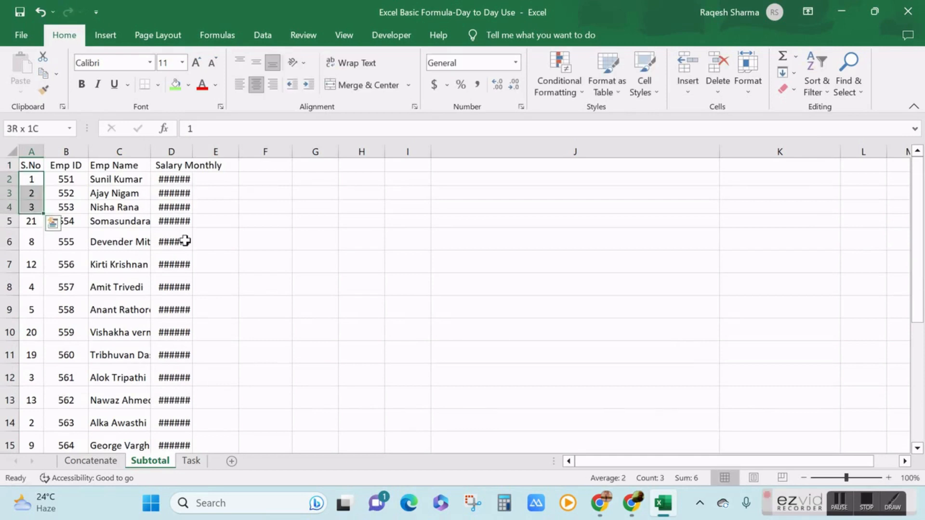
{"action": "double_click", "coordinate": [43, 214]}
Check the renumbered S.No column from the last employee row back up to the header.
{"action": "left_click", "coordinate": [66, 238]}
{"action": "key", "text": "Left"}
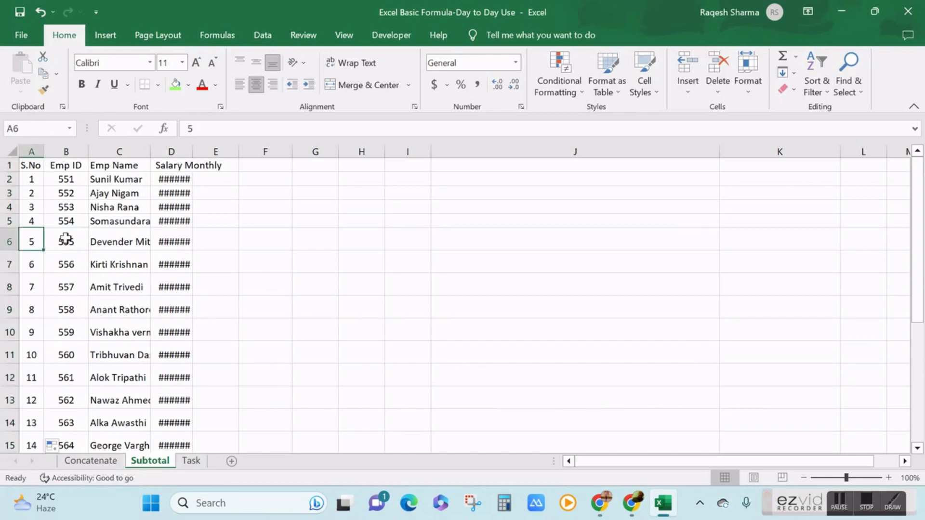
{"action": "key", "text": "ctrl+Down"}
{"action": "key", "text": "Up"}
{"action": "key", "text": "Up"}
{"action": "key", "text": "Up"}
{"action": "key", "text": "Up"}
{"action": "key", "text": "Up"}
{"action": "key", "text": "Up"}
{"action": "key", "text": "Up"}
{"action": "key", "text": "Up"}
{"action": "key", "text": "Up"}
{"action": "key", "text": "Up"}
{"action": "key", "text": "Up"}
{"action": "key", "text": "Up"}
{"action": "key", "text": "Up"}
{"action": "key", "text": "Up"}
{"action": "key", "text": "Up"}
{"action": "key", "text": "Up"}
{"action": "key", "text": "Up"}
{"action": "key", "text": "Up"}
{"action": "key", "text": "Up"}
{"action": "key", "text": "Up"}
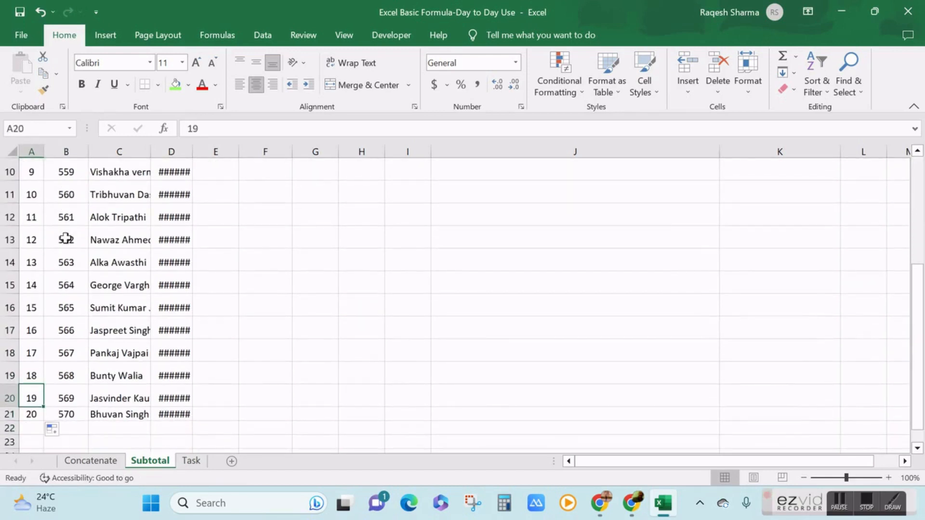
{"action": "key", "text": "Right"}
{"action": "key", "text": "Right"}
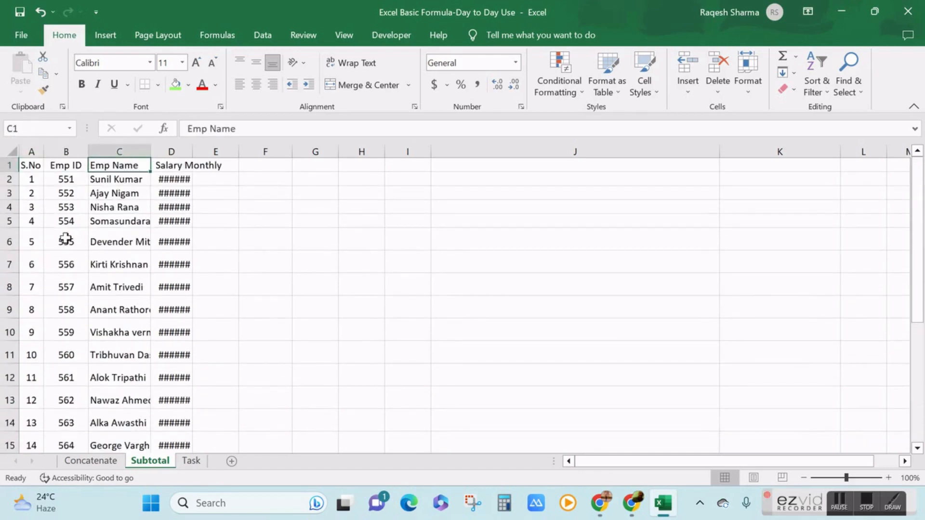
{"action": "key", "text": "Left"}
{"action": "key", "text": "Left"}
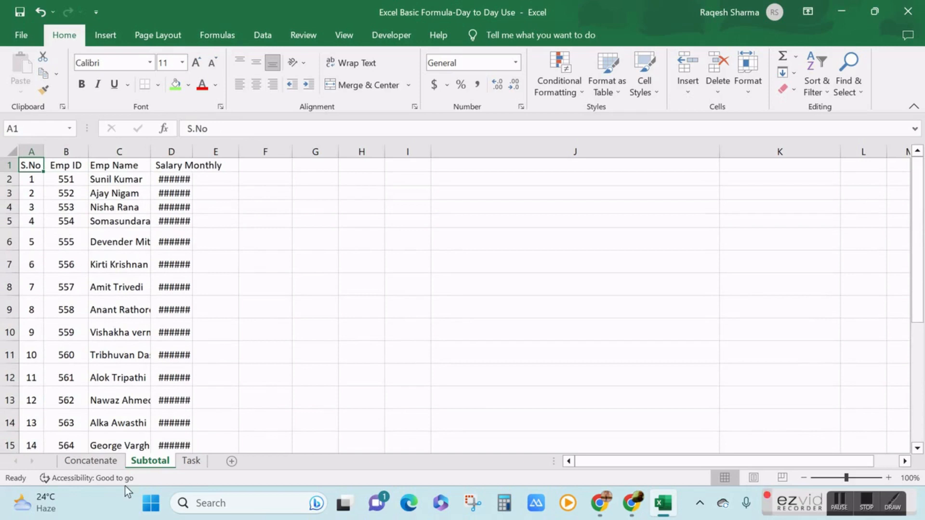
On the Task sheet, fill A4:C4, the duplicate-removal task, with the green used for completed tasks.
{"action": "left_click", "coordinate": [191, 461]}
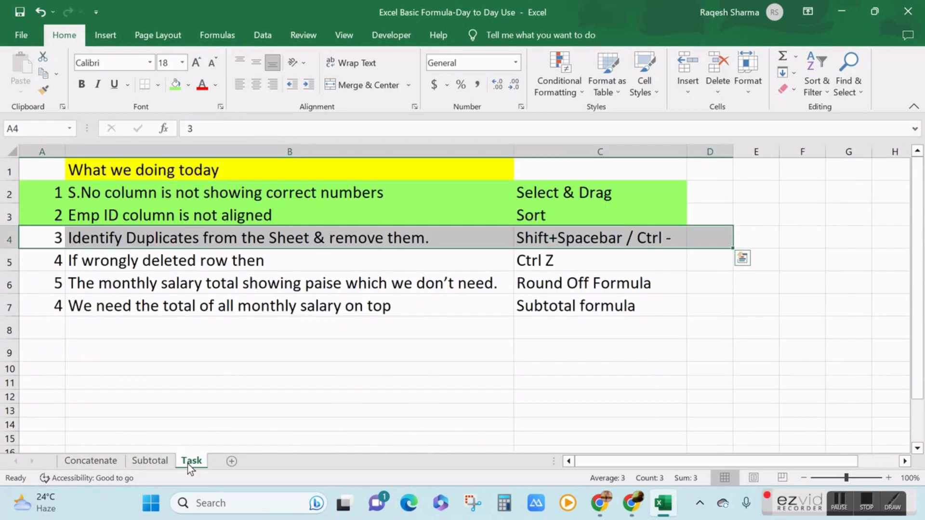
{"action": "key", "text": "Left"}
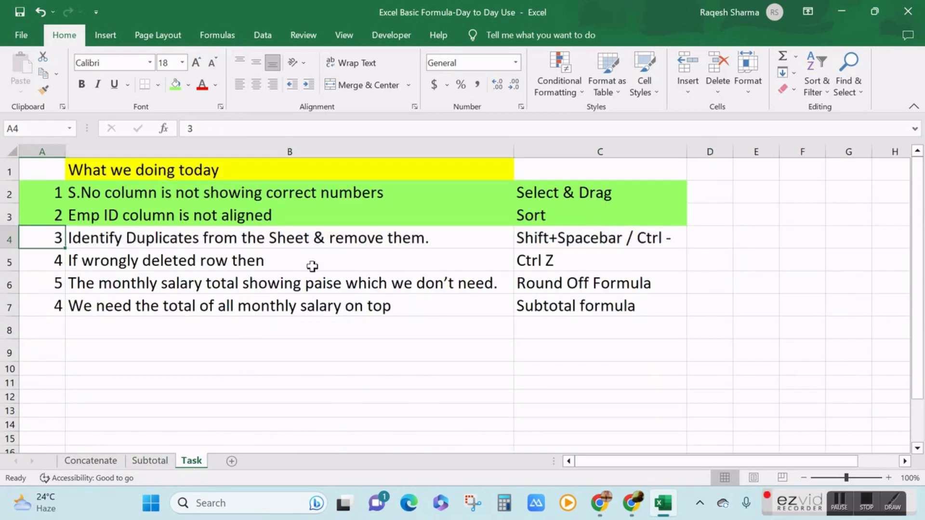
{"action": "key", "text": "shift+Right"}
{"action": "key", "text": "shift+Right"}
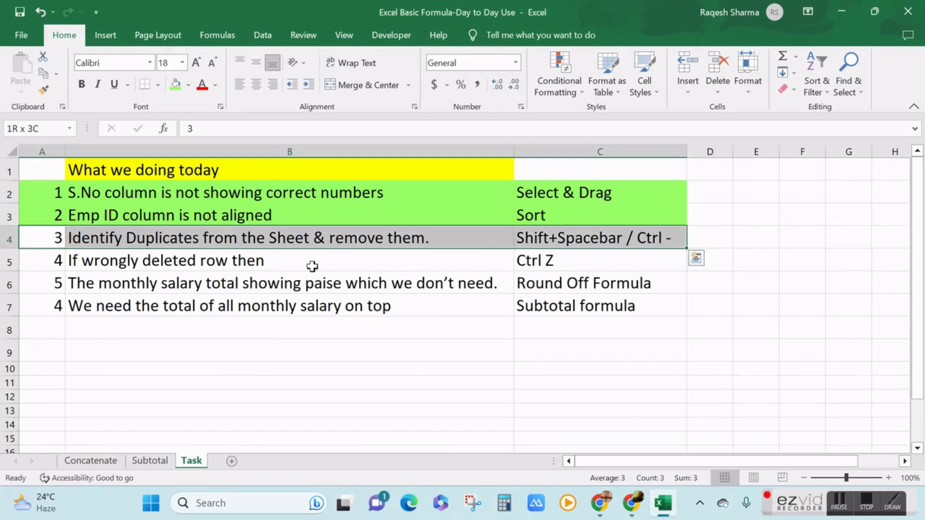
{"action": "left_click", "coordinate": [175, 85]}
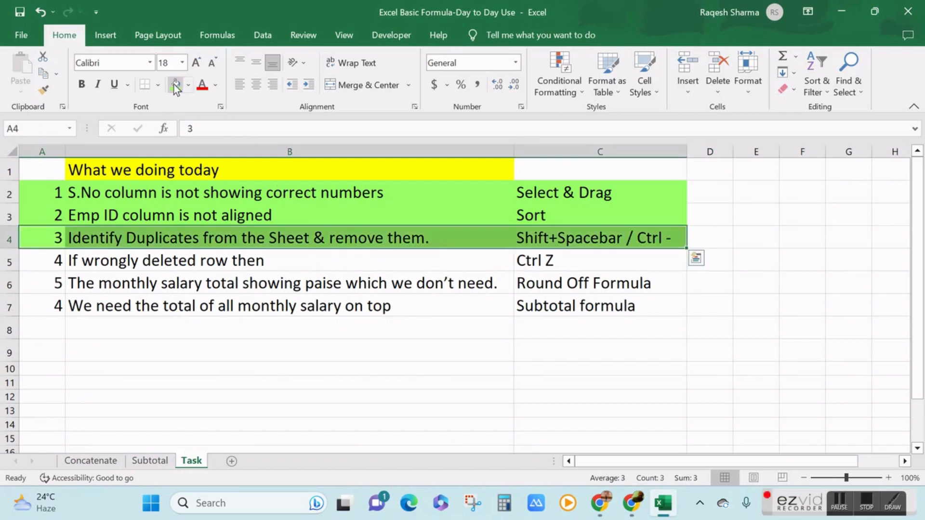
{"action": "key", "text": "Down"}
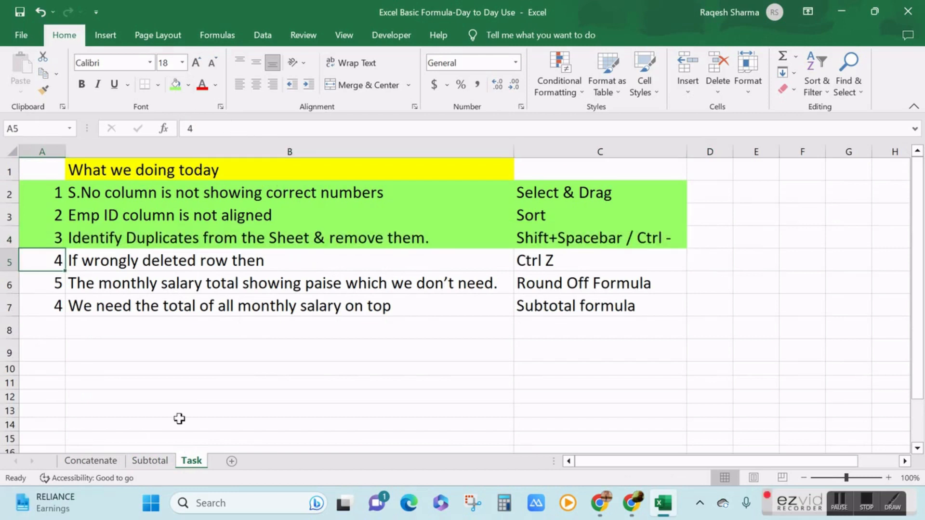
On the Subtotal sheet, clear the employee name and salary in C20:D20.
{"action": "left_click", "coordinate": [154, 462]}
{"action": "left_click", "coordinate": [116, 420]}
{"action": "key", "text": "Left"}
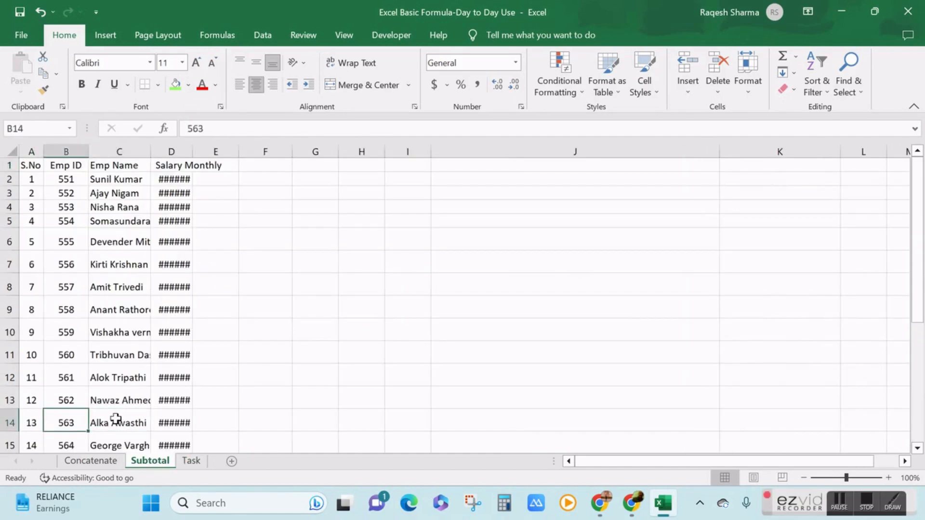
{"action": "key", "text": "Down"}
{"action": "key", "text": "Down"}
{"action": "key", "text": "Down"}
{"action": "key", "text": "Down"}
{"action": "key", "text": "Down"}
{"action": "key", "text": "Down"}
{"action": "key", "text": "Down"}
{"action": "key", "text": "Down"}
{"action": "key", "text": "Down"}
{"action": "key", "text": "Down"}
{"action": "key", "text": "Up"}
{"action": "key", "text": "Up"}
{"action": "key", "text": "Up"}
{"action": "key", "text": "Up"}
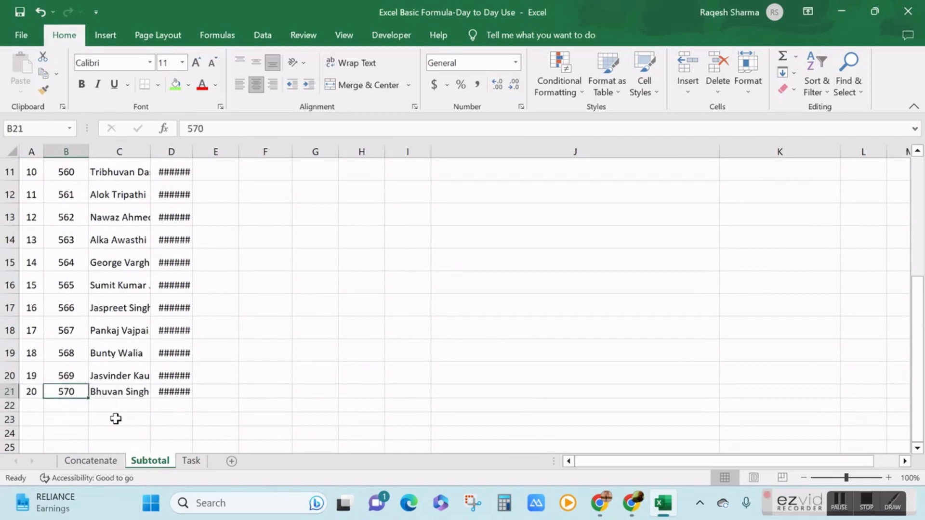
{"action": "key", "text": "Left"}
{"action": "key", "text": "Right"}
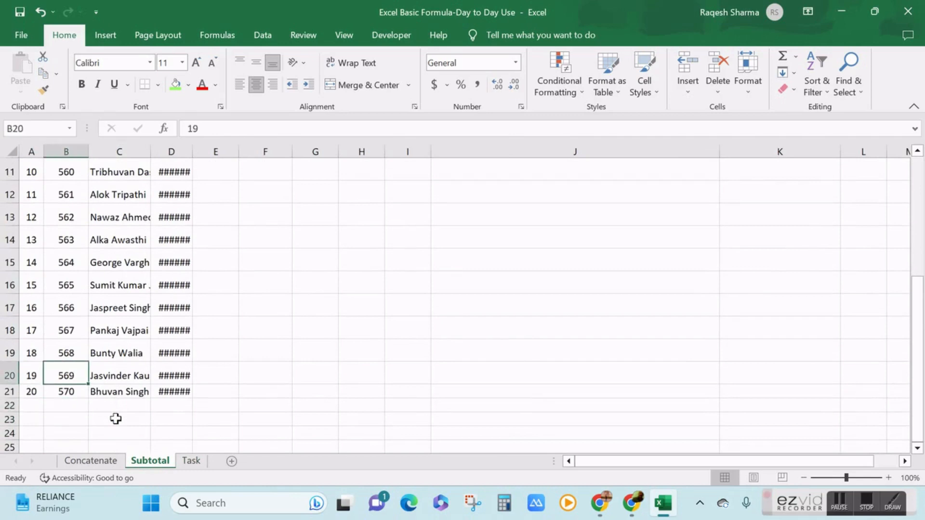
{"action": "key", "text": "Right"}
{"action": "key", "text": "Left"}
{"action": "key", "text": "Right"}
{"action": "key", "text": "shift+Right"}
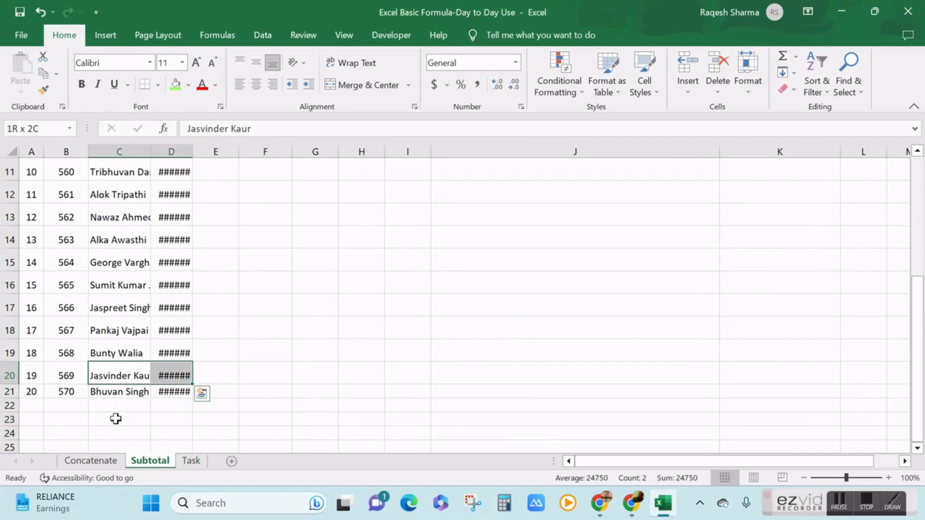
{"action": "key", "text": "Delete"}
Clear the monthly salary in D19.
{"action": "key", "text": "Left"}
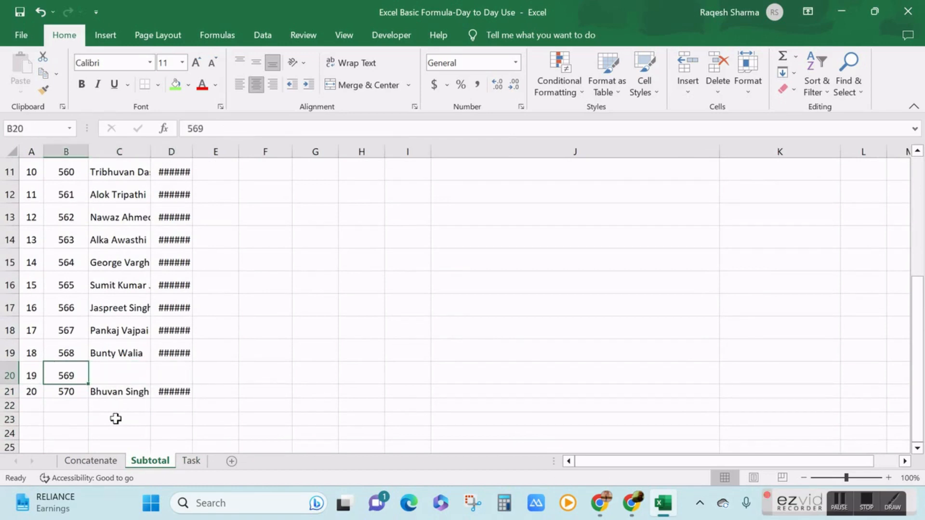
{"action": "key", "text": "Right"}
{"action": "key", "text": "Right"}
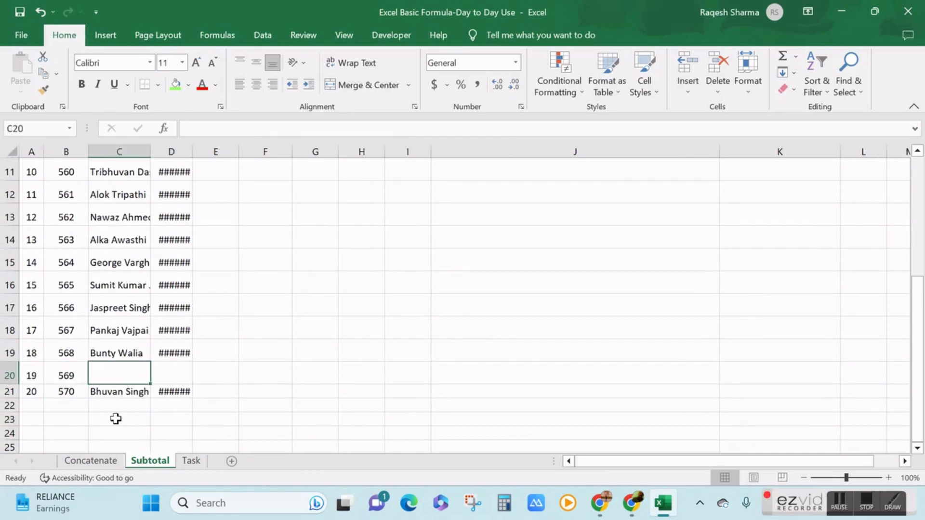
{"action": "key", "text": "Up"}
{"action": "key", "text": "Delete"}
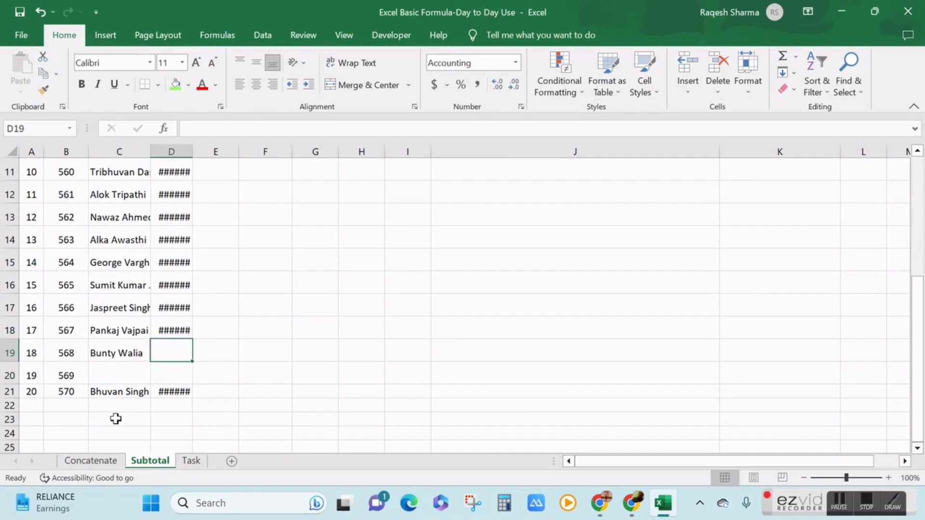
{"action": "key", "text": "Left"}
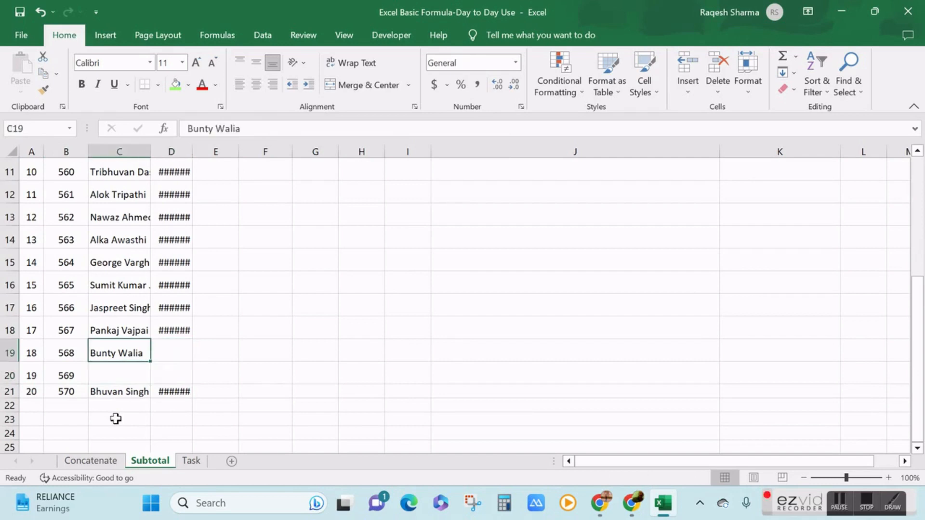
{"action": "key", "text": "Down"}
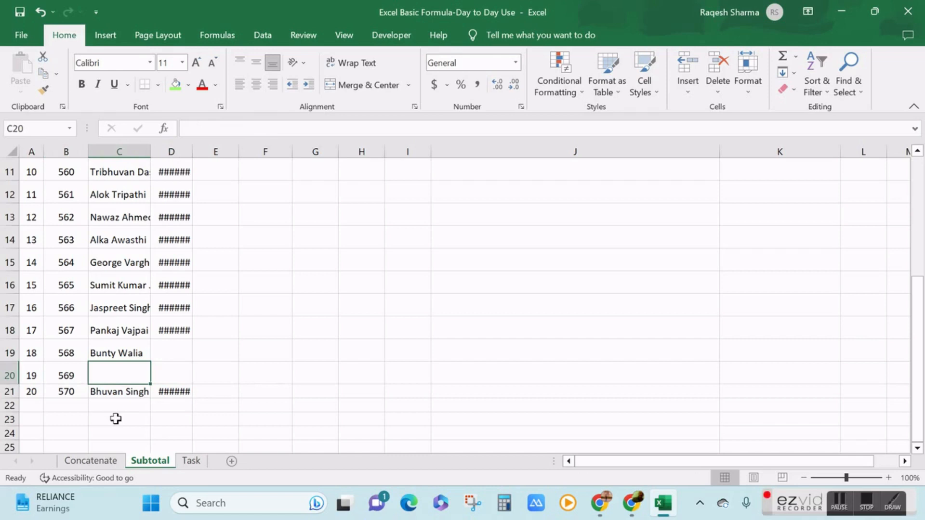
Undo the last two deletions to restore the salary in D19 and the name and salary in row 20.
{"action": "key", "text": "ctrl+z"}
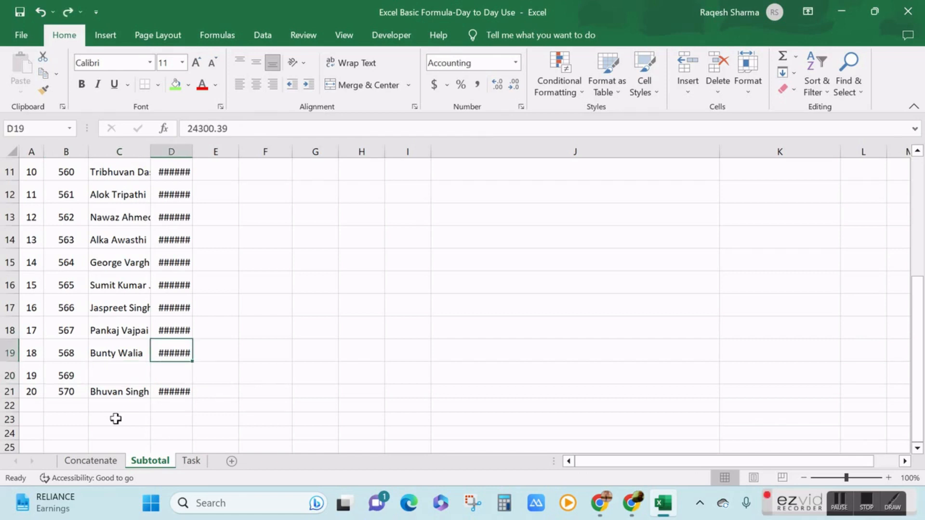
{"action": "type", "text": "Jasvinder Kaur\t24750"}
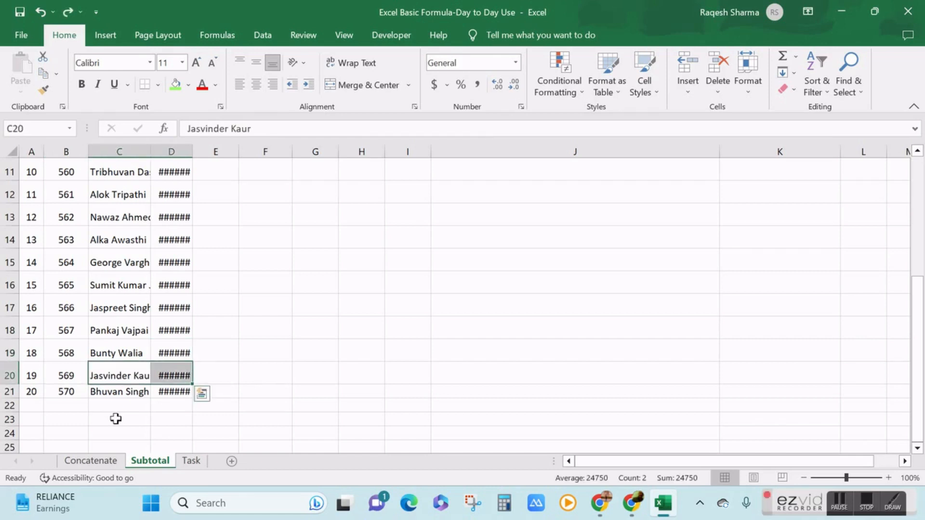
{"action": "key", "text": "Left"}
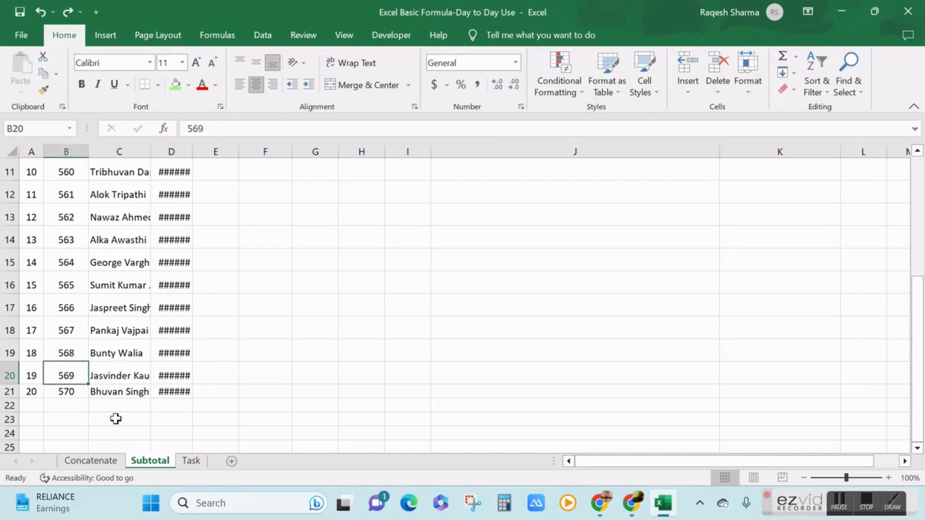
{"action": "key", "text": "Right"}
{"action": "key", "text": "Right"}
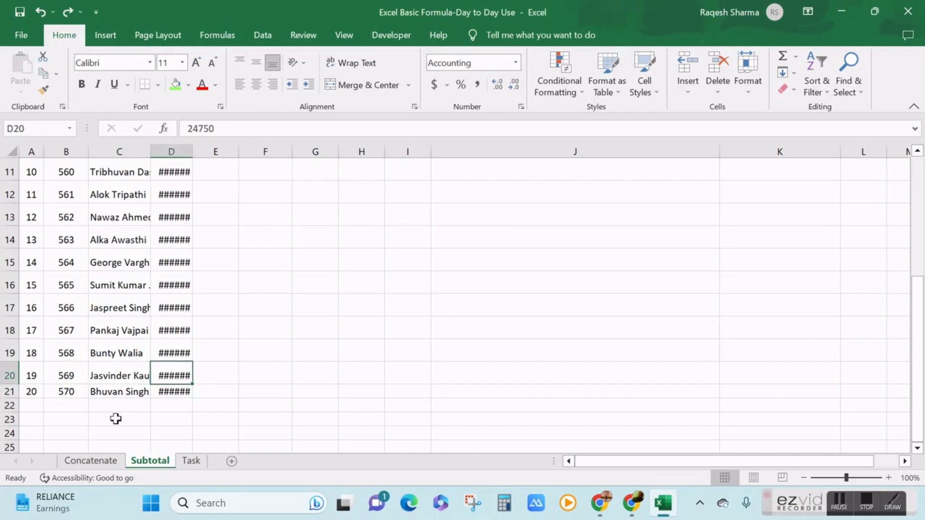
On the Task sheet, fill A5:C5, the wrongly deleted row task, with the same green.
{"action": "left_click", "coordinate": [193, 461]}
{"action": "key", "text": "shift+Right"}
{"action": "key", "text": "shift+Right"}
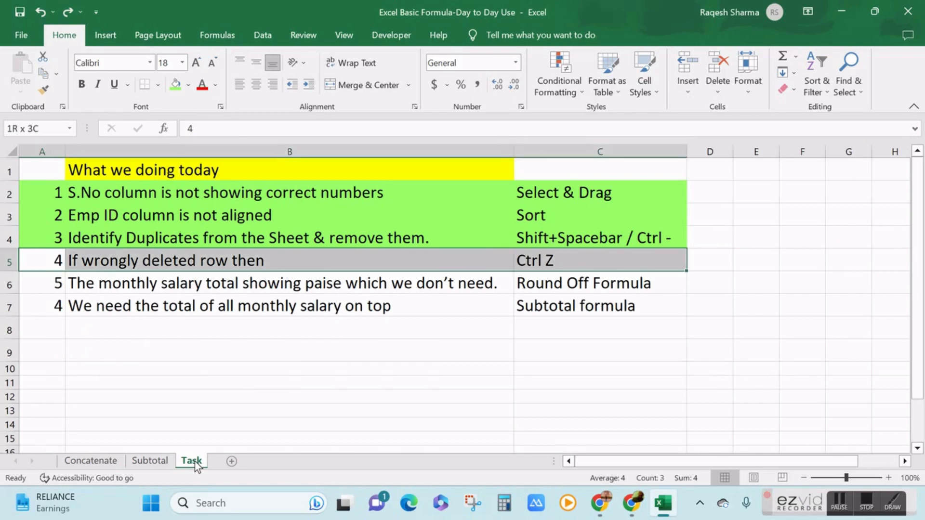
{"action": "left_click", "coordinate": [175, 85]}
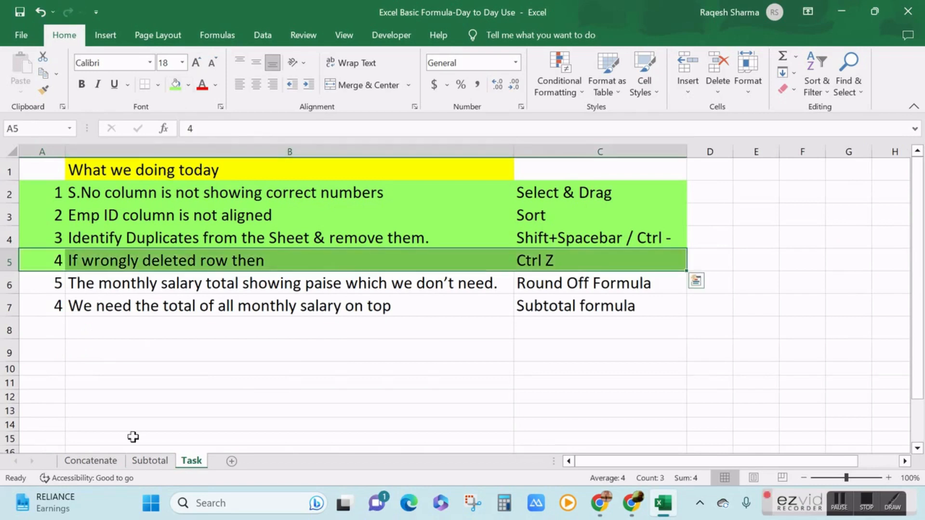
On the Subtotal sheet, enter the note "Alt HOI" in cell J2 beside the employee table.
{"action": "left_click", "coordinate": [149, 461]}
{"action": "left_click", "coordinate": [113, 391]}
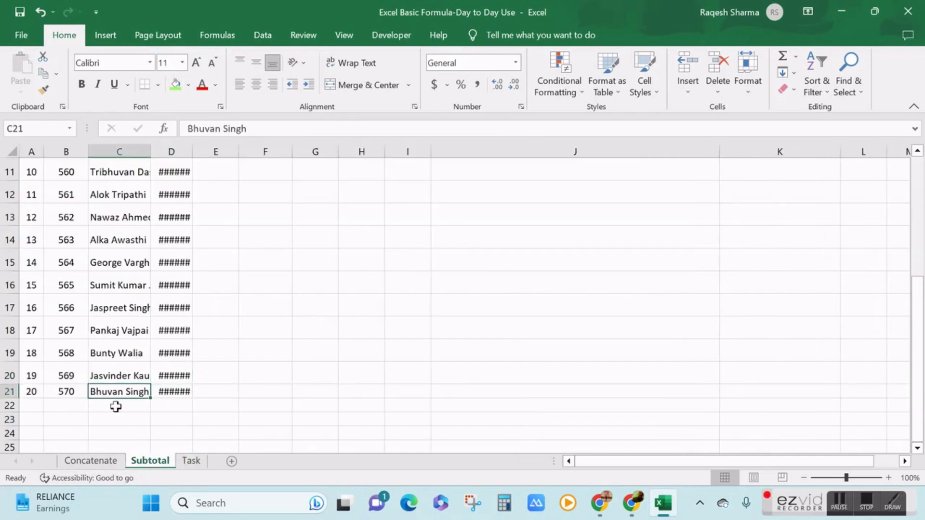
{"action": "key", "text": "Up"}
{"action": "key", "text": "Up"}
{"action": "key", "text": "Up"}
{"action": "key", "text": "Up"}
{"action": "key", "text": "Up"}
{"action": "key", "text": "Up"}
{"action": "key", "text": "Up"}
{"action": "key", "text": "Up"}
{"action": "key", "text": "Up"}
{"action": "key", "text": "Up"}
{"action": "key", "text": "Up"}
{"action": "key", "text": "Up"}
{"action": "key", "text": "Up"}
{"action": "key", "text": "Up"}
{"action": "key", "text": "Up"}
{"action": "key", "text": "Up"}
{"action": "key", "text": "Up"}
{"action": "key", "text": "Up"}
{"action": "key", "text": "Up"}
{"action": "key", "text": "Up"}
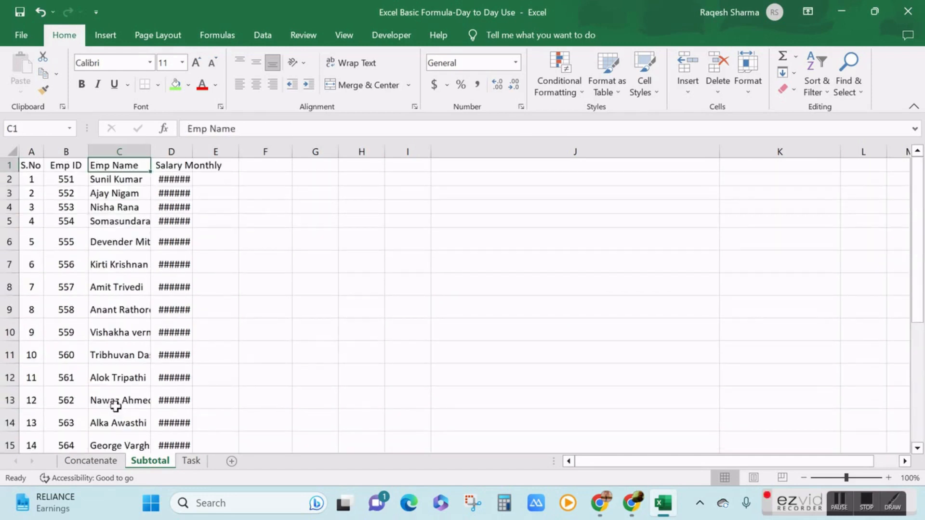
{"action": "key", "text": "Left"}
{"action": "key", "text": "Left"}
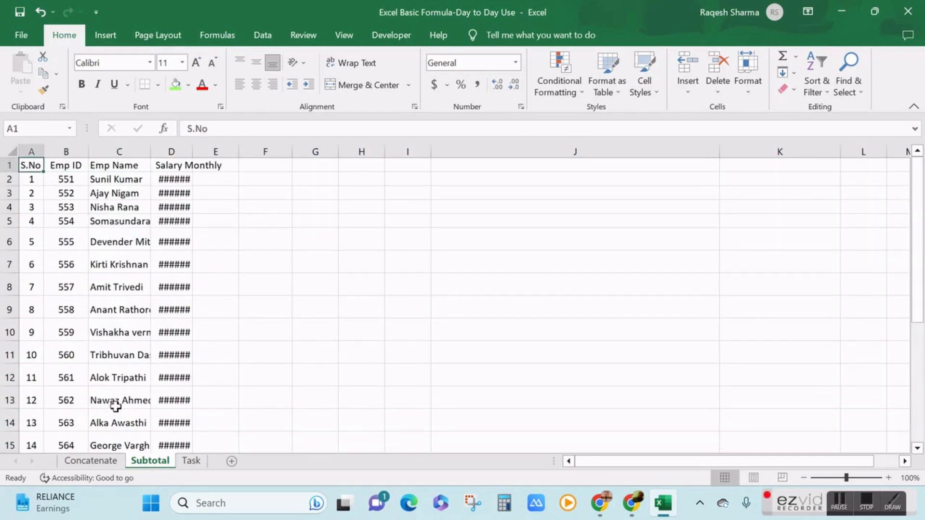
{"action": "key", "text": "Right"}
{"action": "key", "text": "Right"}
{"action": "key", "text": "Right"}
{"action": "key", "text": "Right"}
{"action": "key", "text": "Right"}
{"action": "key", "text": "Right"}
{"action": "key", "text": "Right"}
{"action": "key", "text": "Right"}
{"action": "key", "text": "Right"}
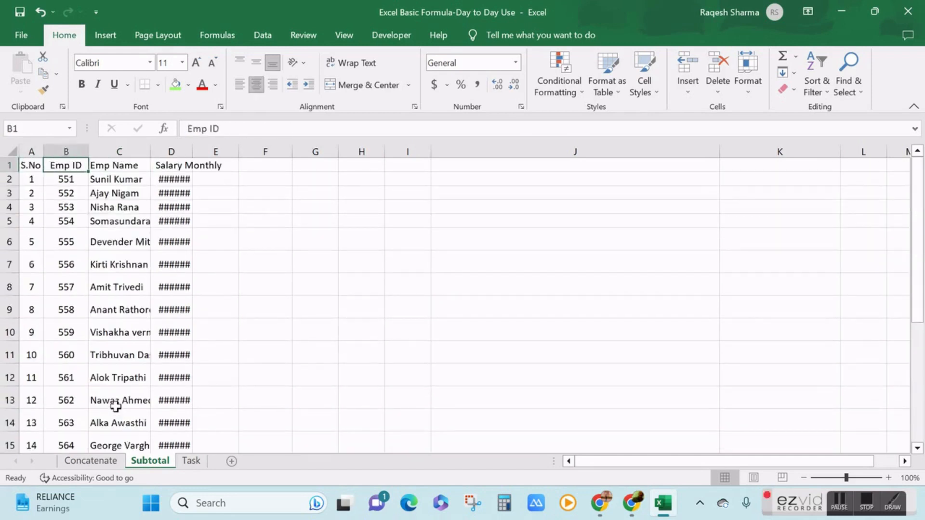
{"action": "key", "text": "Down"}
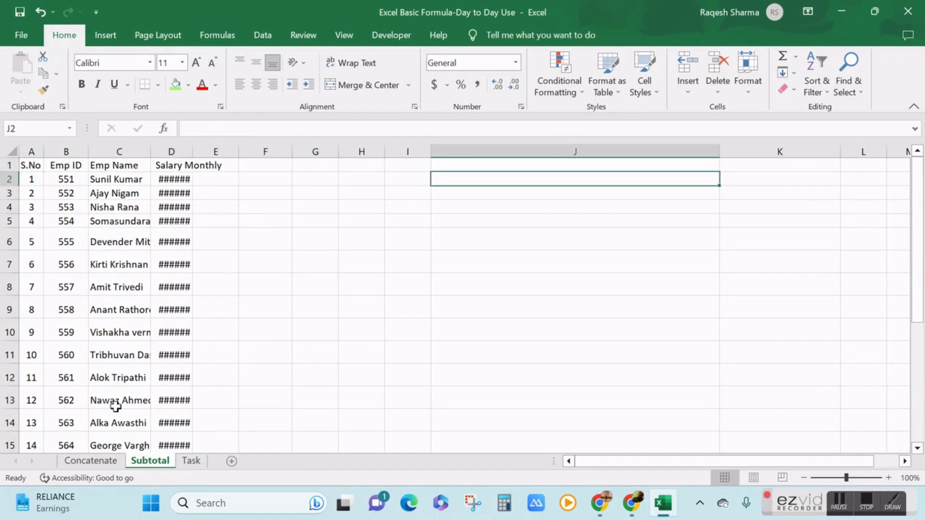
{"action": "type", "text": "Alt"}
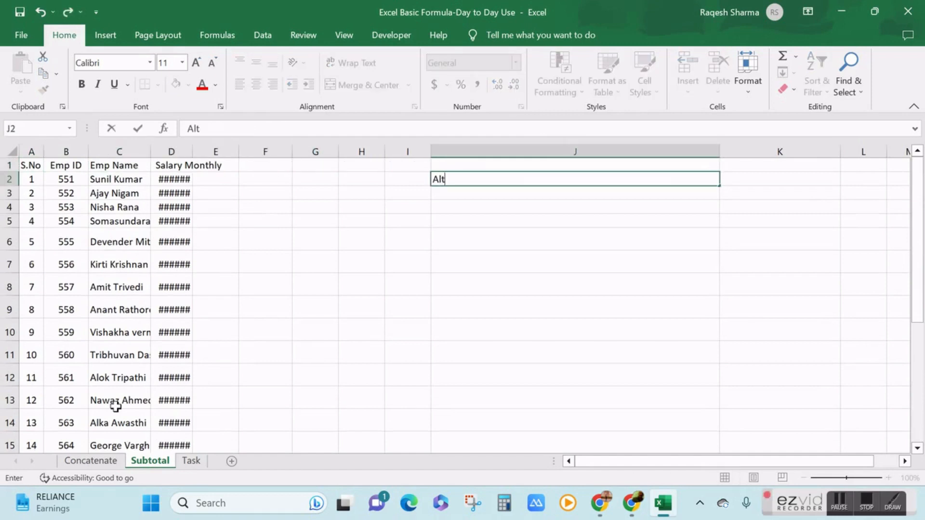
{"action": "type", "text": "OI"}
{"action": "key", "text": "Return"}
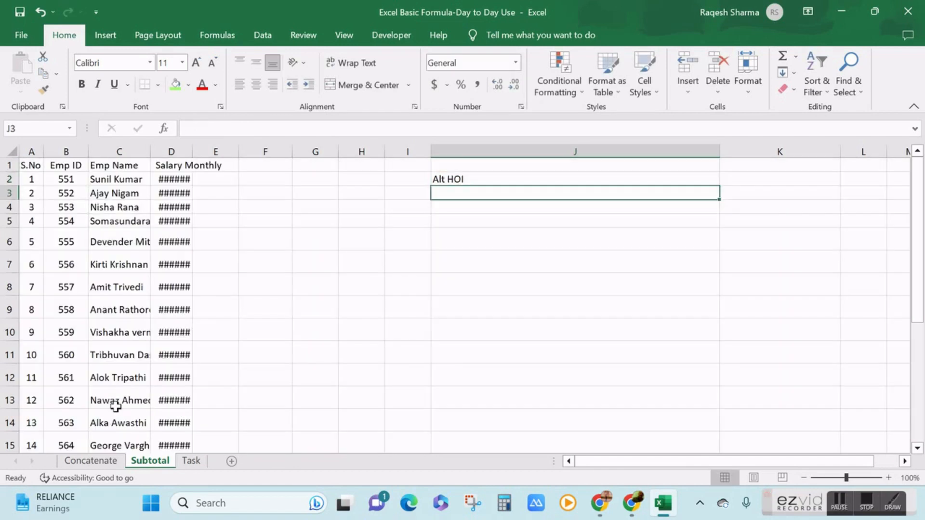
{"action": "key", "text": "Up"}
{"action": "key", "text": "Left"}
{"action": "key", "text": "Left"}
{"action": "key", "text": "Left"}
{"action": "key", "text": "Left"}
{"action": "key", "text": "Left"}
{"action": "key", "text": "Left"}
{"action": "key", "text": "Left"}
{"action": "key", "text": "Left"}
{"action": "key", "text": "Left"}
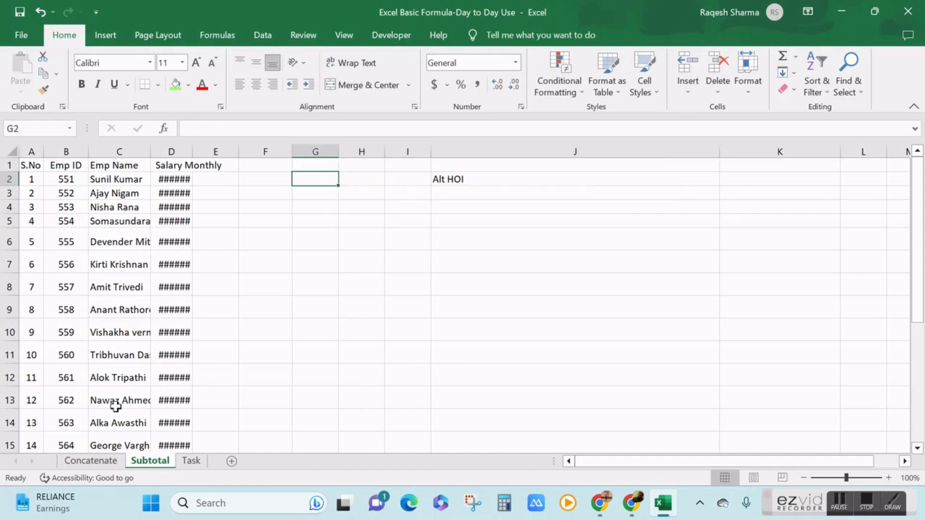
{"action": "key", "text": "Up"}
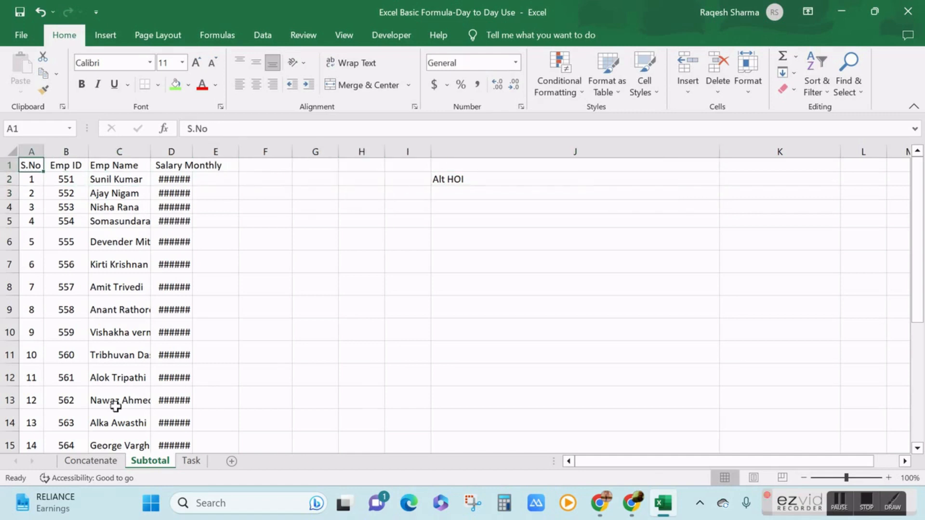
Enter the note "Ctrl-A = Select the sheet/rows & column" in cell J1, above the "Alt HOI" note.
{"action": "key", "text": "Right"}
{"action": "key", "text": "Right"}
{"action": "key", "text": "Right"}
{"action": "key", "text": "Right"}
{"action": "key", "text": "Right"}
{"action": "key", "text": "Right"}
{"action": "key", "text": "Right"}
{"action": "key", "text": "Right"}
{"action": "key", "text": "Right"}
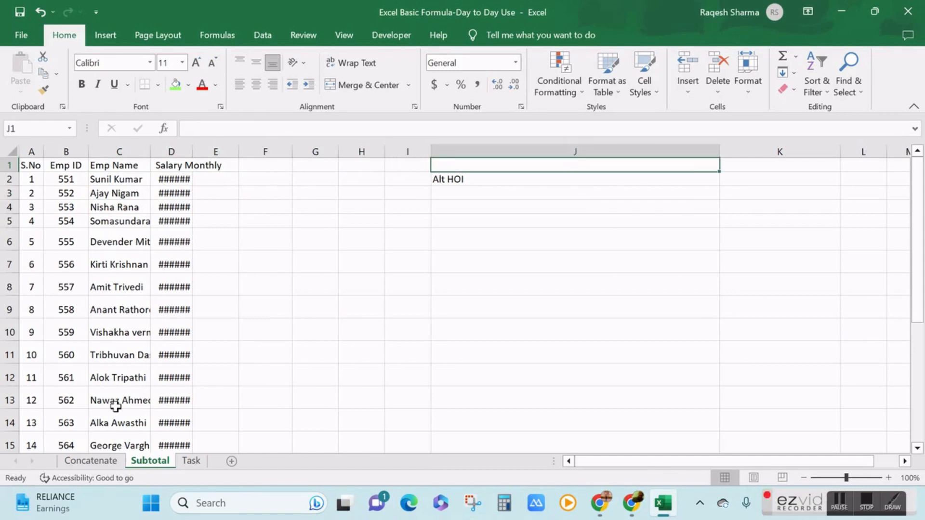
{"action": "type", "text": "Cor"}
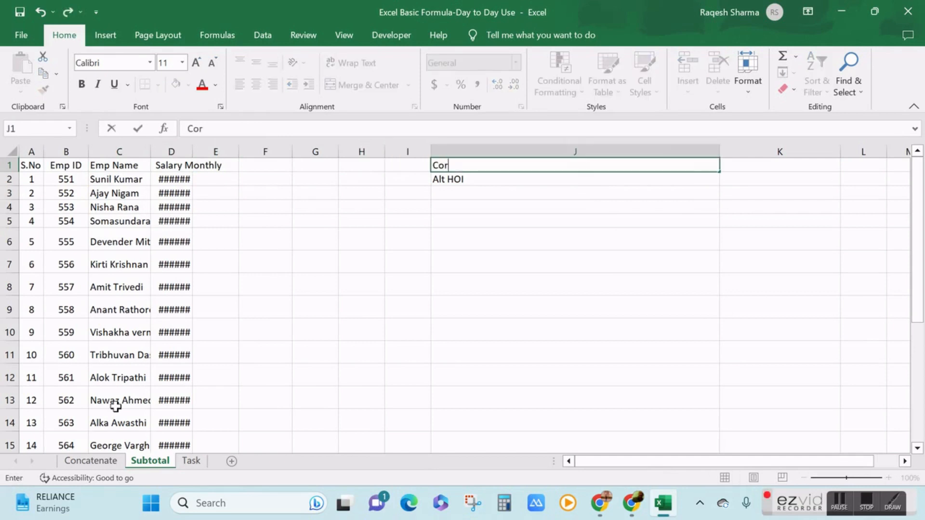
{"action": "key", "text": "BackSpace"}
{"action": "type", "text": "trl-A = Select the "}
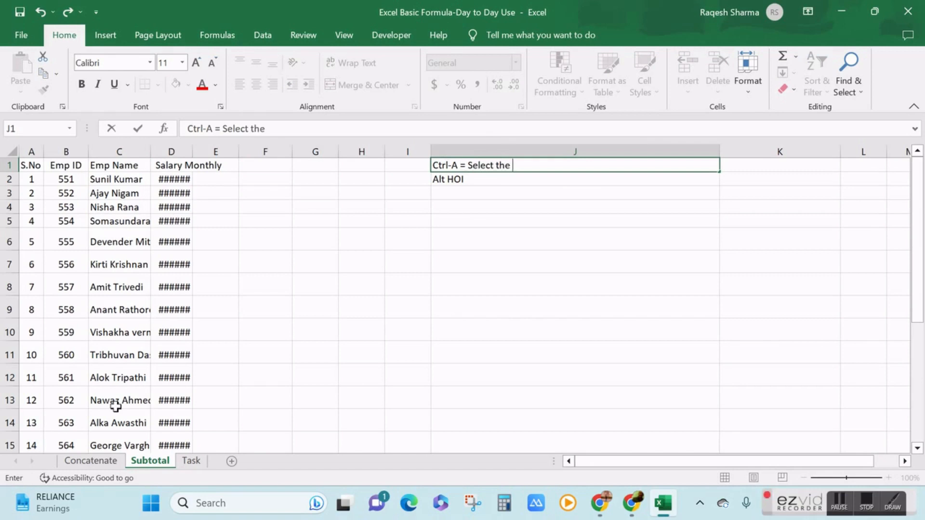
{"action": "type", "text": "sheet/rows &"}
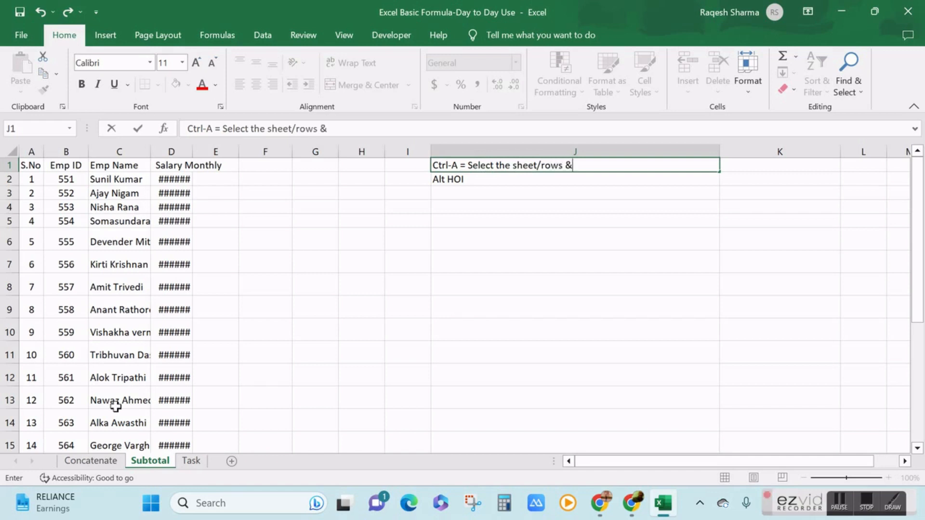
{"action": "type", "text": " column"}
{"action": "key", "text": "Return"}
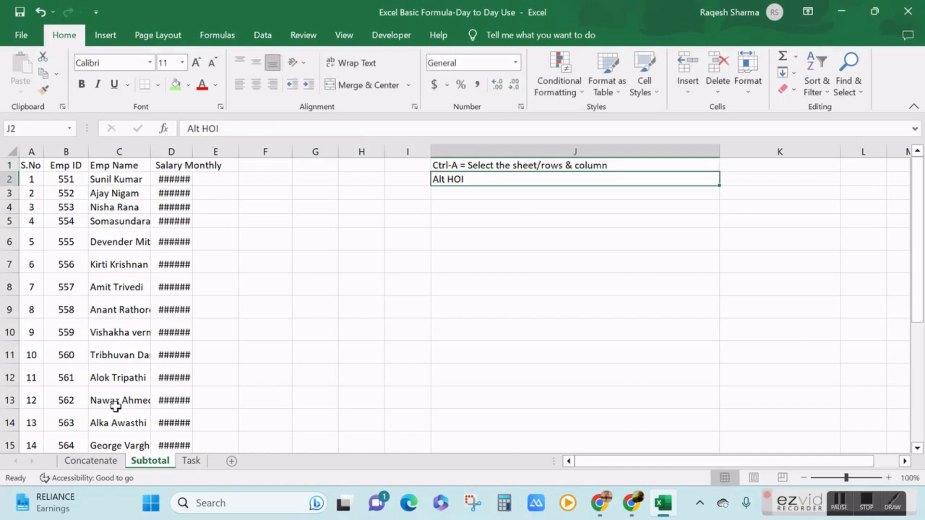
Select the whole employee table A1:D21 and autofit its column widths to the contents.
{"action": "key", "text": "Left"}
{"action": "key", "text": "Left"}
{"action": "key", "text": "Left"}
{"action": "key", "text": "Left"}
{"action": "key", "text": "Left"}
{"action": "key", "text": "Left"}
{"action": "key", "text": "Left"}
{"action": "key", "text": "Left"}
{"action": "key", "text": "Left"}
{"action": "key", "text": "Up"}
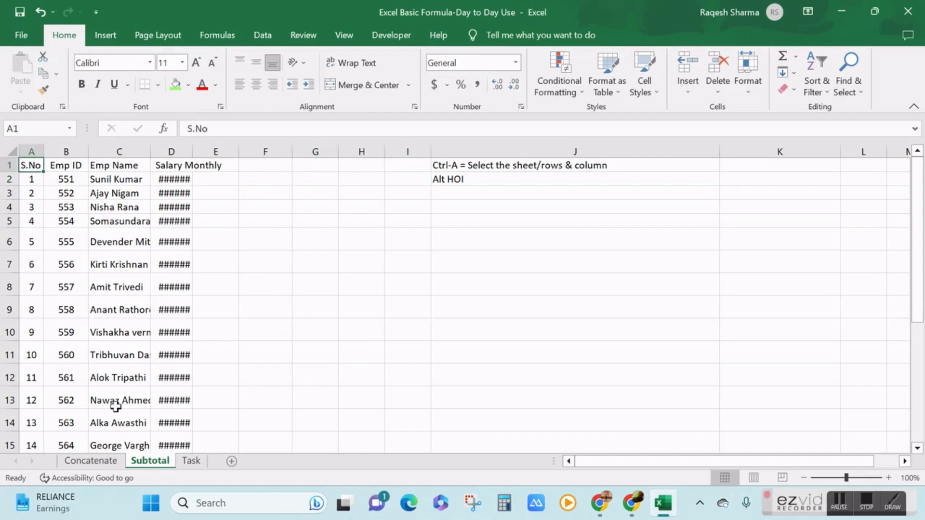
{"action": "key", "text": "ctrl+shift+Down"}
{"action": "key", "text": "ctrl+shift+Right"}
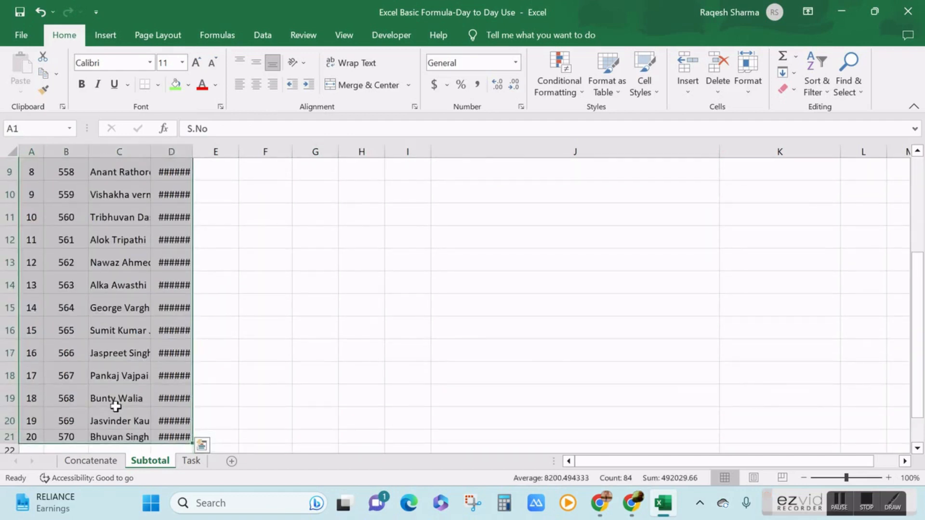
{"action": "left_click_drag", "start_coordinate": [921, 357], "coordinate": [924, 186]}
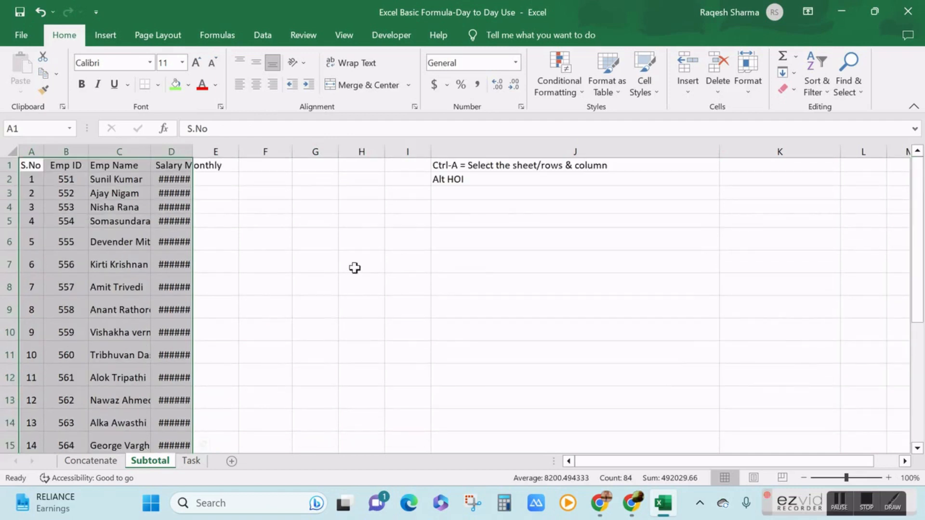
{"action": "key", "text": "alt"}
{"action": "key", "text": "h"}
{"action": "key", "text": "o"}
{"action": "key", "text": "i"}
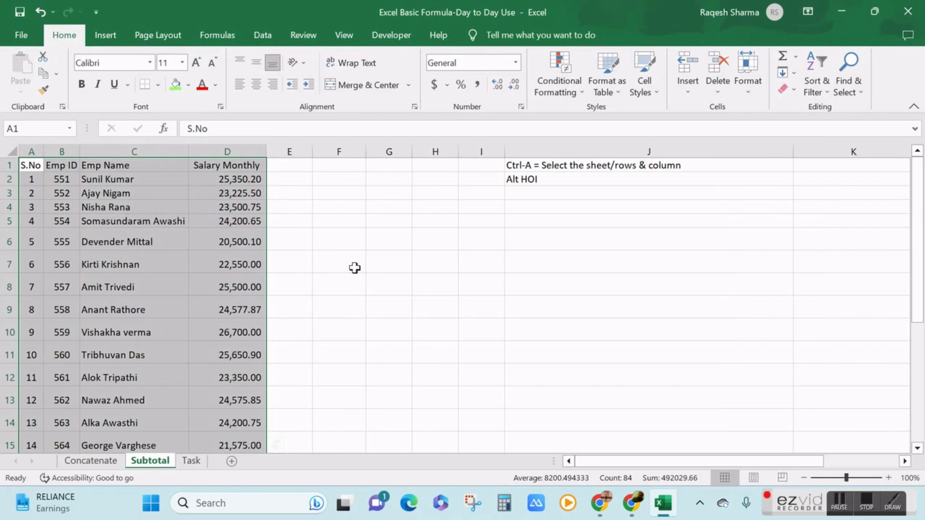
Undo the column width autofit and redo it.
{"action": "key", "text": "ctrl+z"}
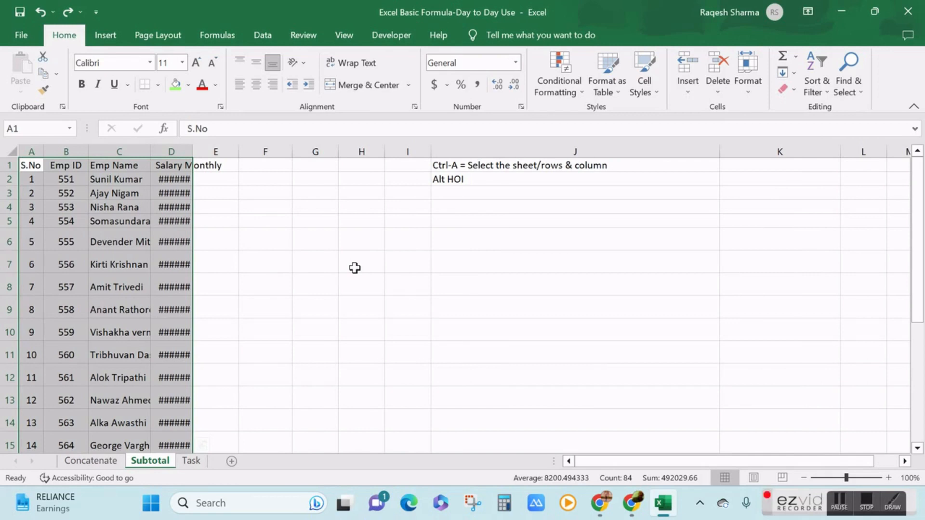
{"action": "key", "text": "ctrl+y"}
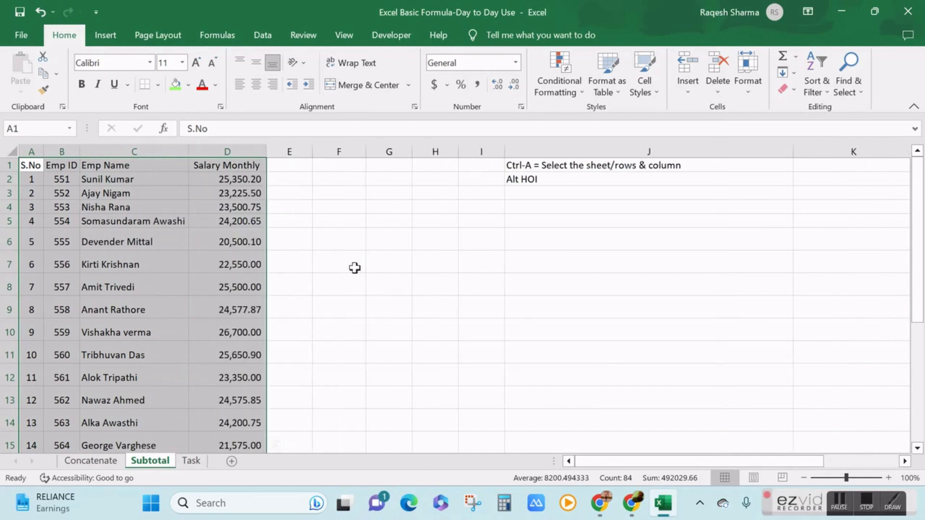
{"action": "left_click", "coordinate": [368, 234]}
{"action": "key", "text": "Left"}
{"action": "key", "text": "Left"}
{"action": "key", "text": "Left"}
{"action": "key", "text": "Left"}
{"action": "key", "text": "Left"}
{"action": "key", "text": "Left"}
{"action": "key", "text": "Up"}
{"action": "key", "text": "Up"}
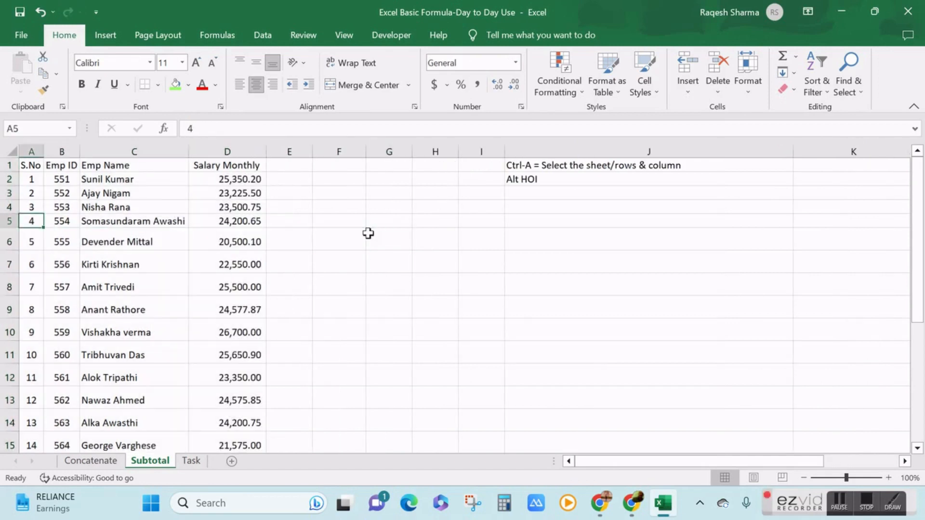
{"action": "key", "text": "Up"}
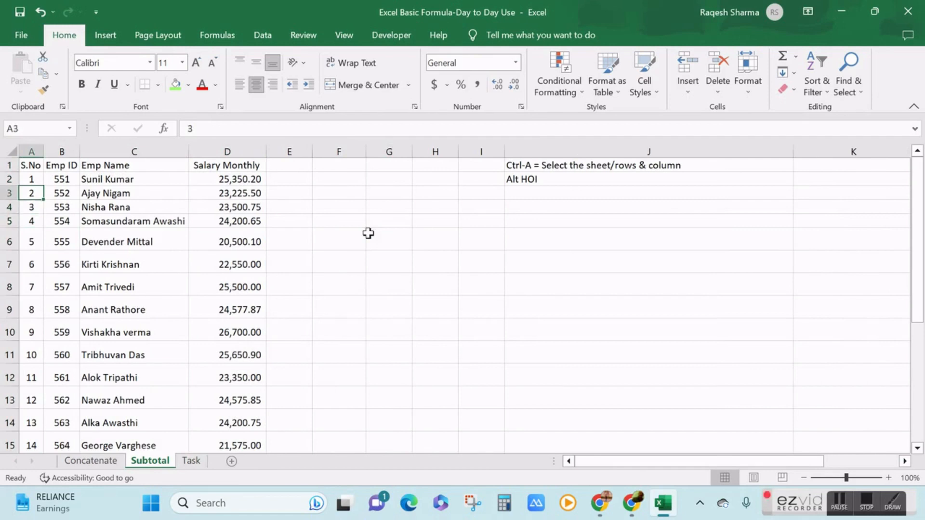
On the Task sheet, select A6:D6 to review the task about removing paise from the monthly salary.
{"action": "left_click", "coordinate": [192, 464]}
{"action": "key", "text": "Down"}
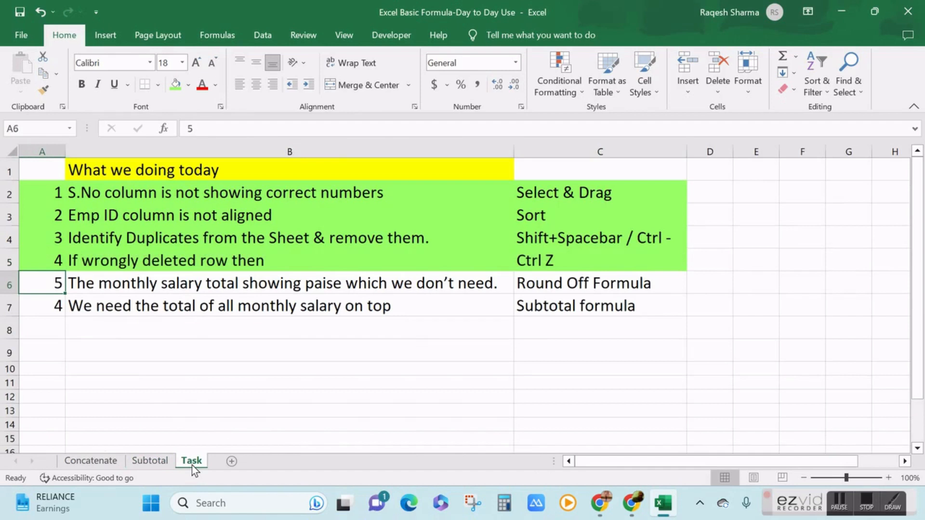
{"action": "key", "text": "Right"}
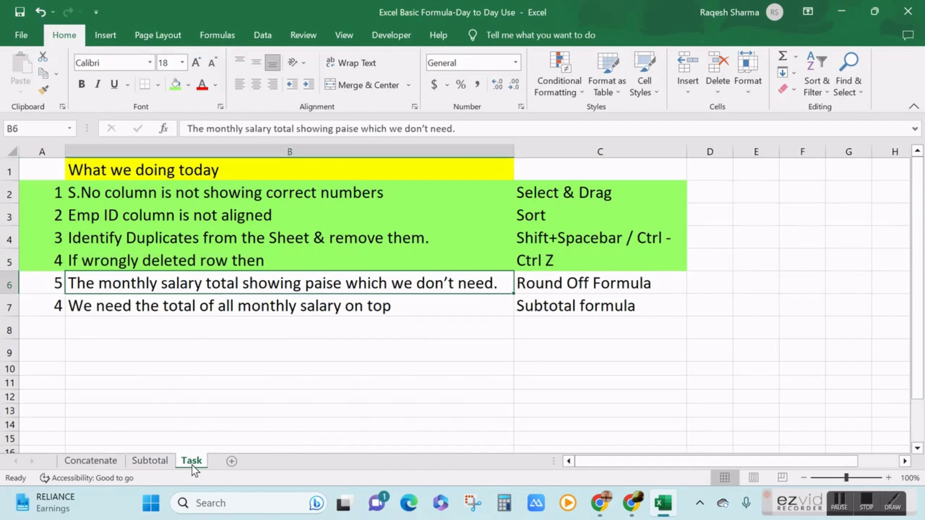
{"action": "key", "text": "Left"}
{"action": "key", "text": "shift+Right"}
{"action": "key", "text": "shift+Right"}
{"action": "key", "text": "shift+Right"}
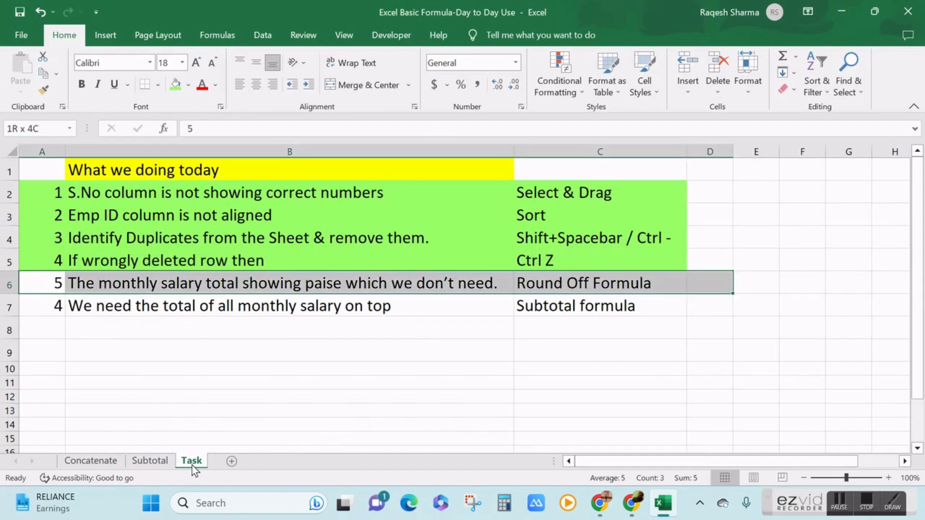
On the Subtotal sheet, enter the header "Salary round off" in E1 beside the Salary Monthly column.
{"action": "left_click", "coordinate": [159, 462]}
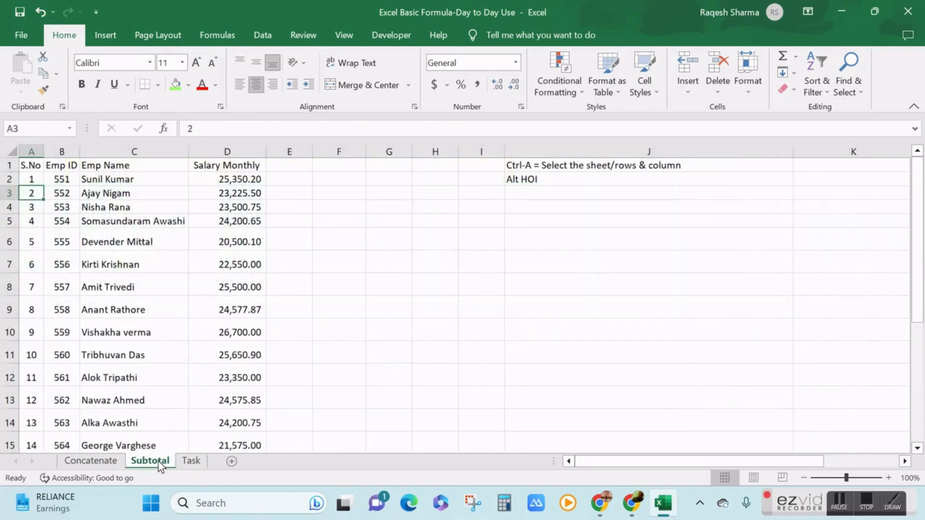
{"action": "left_click", "coordinate": [221, 178]}
{"action": "key", "text": "Right"}
{"action": "key", "text": "Up"}
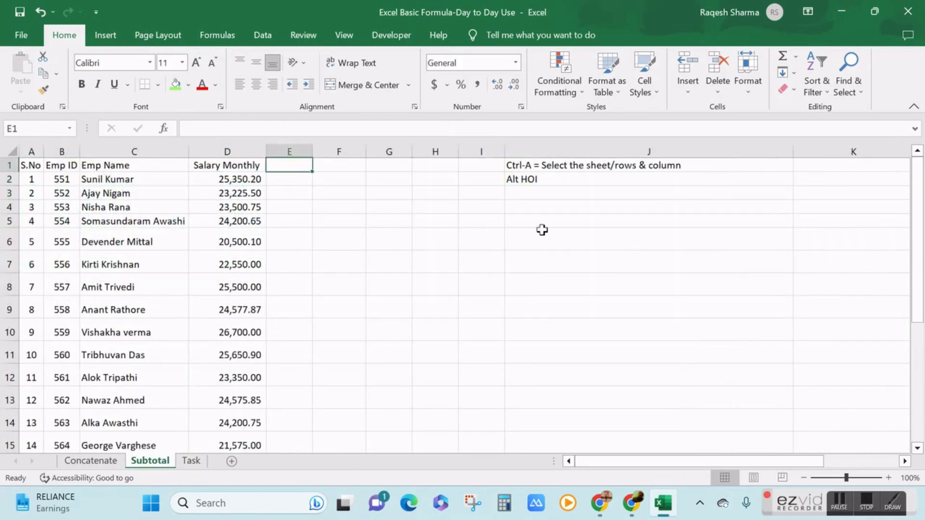
{"action": "type", "text": "Salary "}
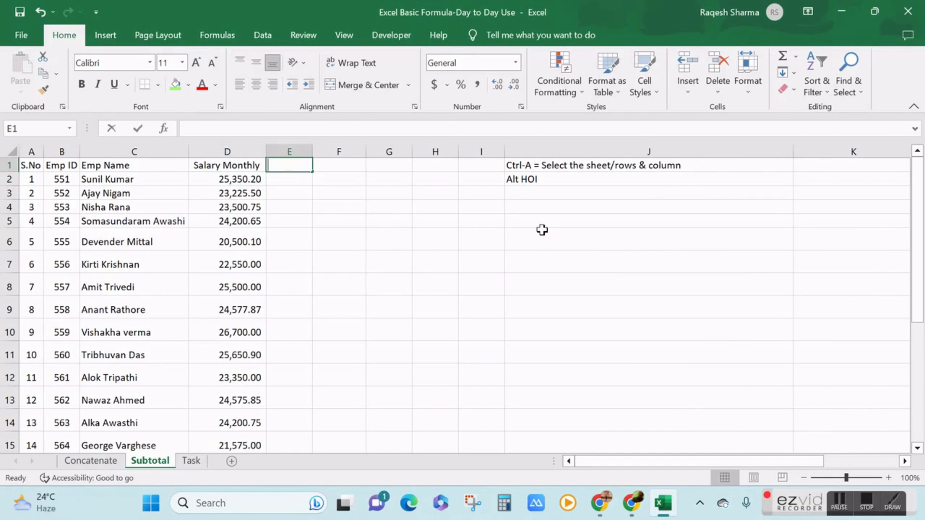
{"action": "type", "text": "round off"}
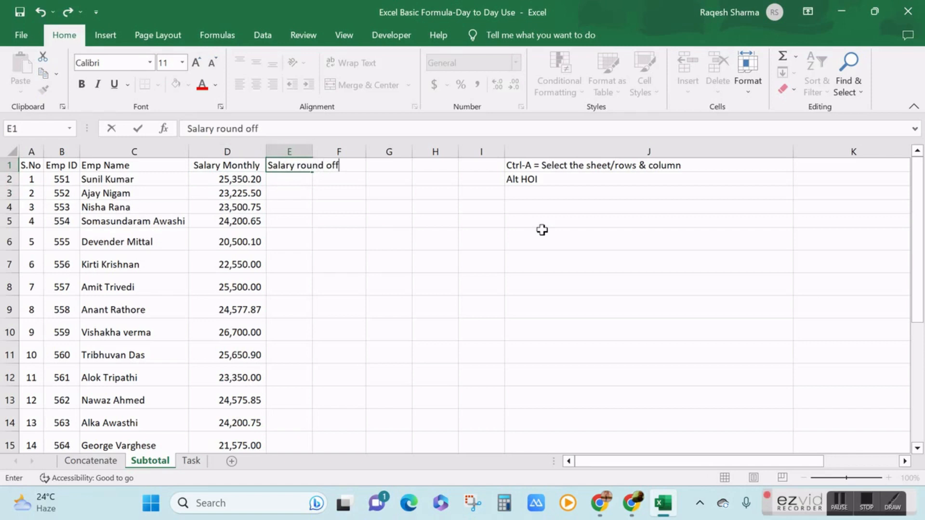
{"action": "key", "text": "Return"}
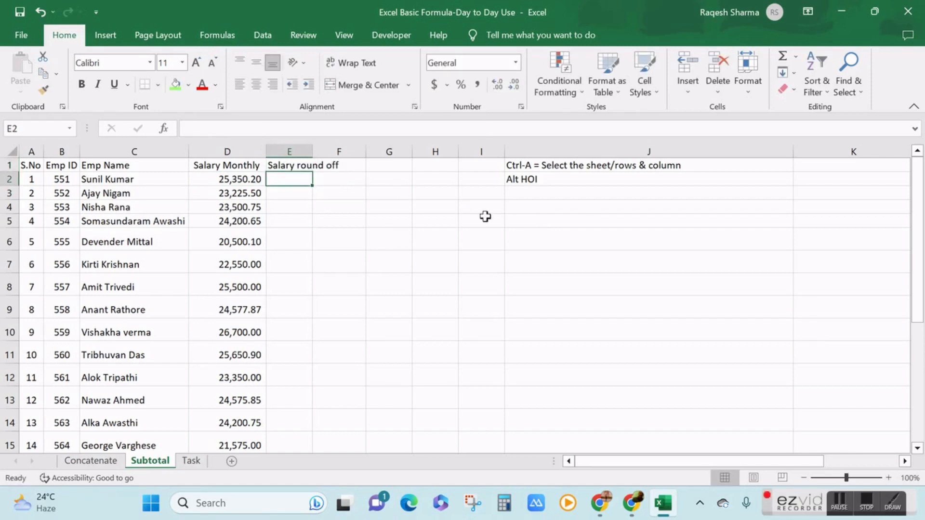
Enter the formula =ROUND(D2,) in E2 to round the first employee's monthly salary to whole rupees.
{"action": "type", "text": "=r"}
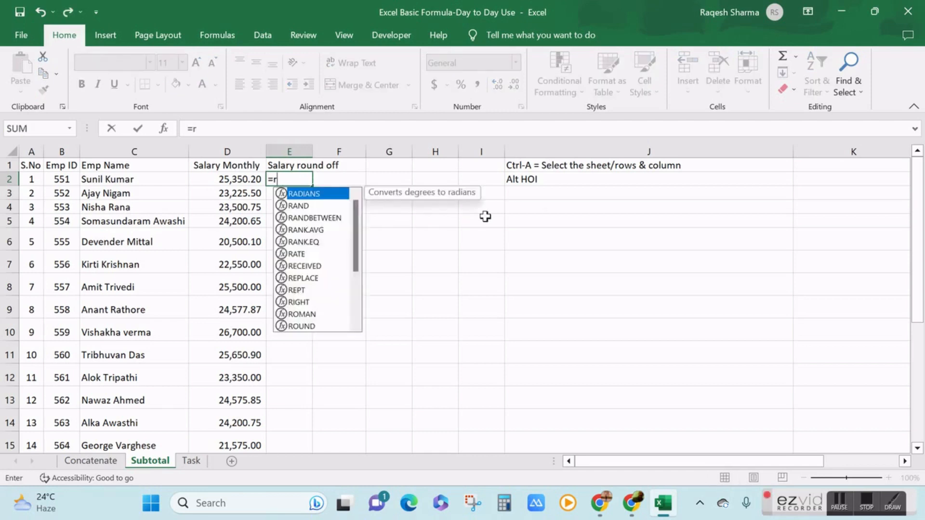
{"action": "type", "text": "ound"}
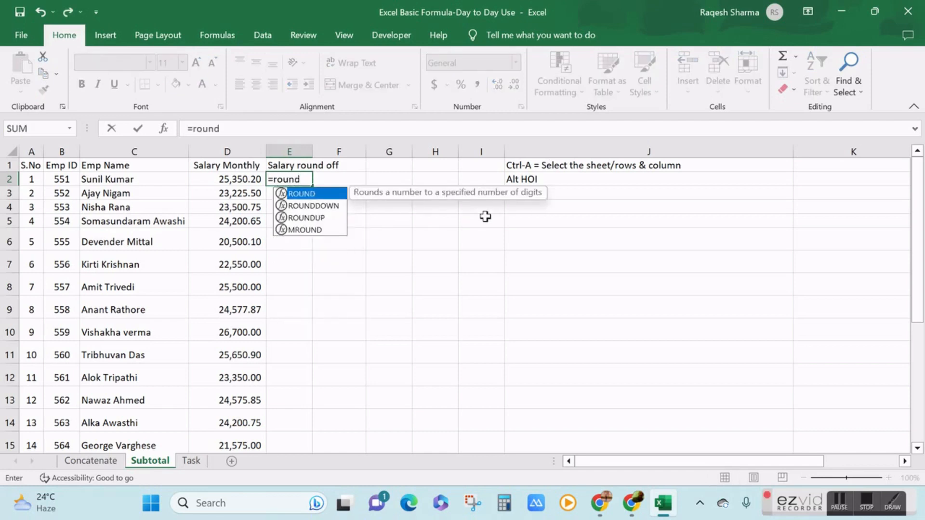
{"action": "type", "text": "("}
{"action": "key", "text": "Left"}
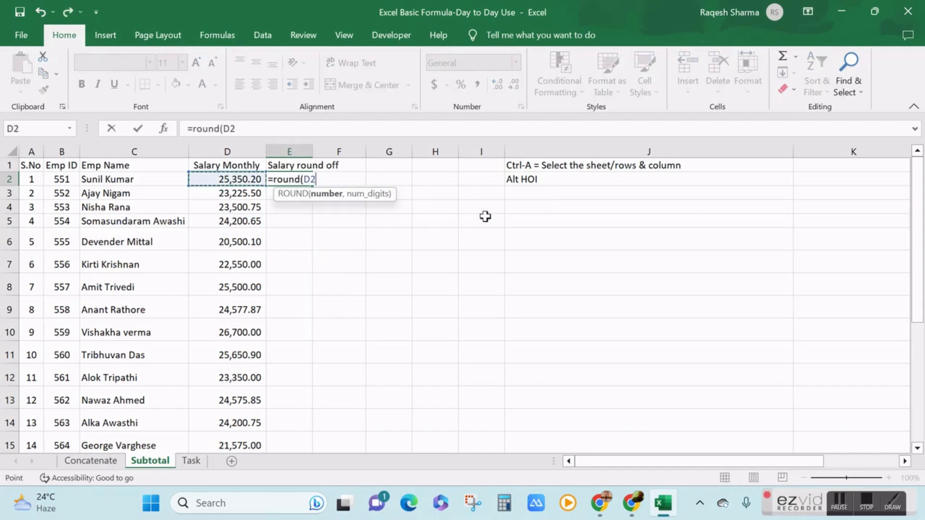
{"action": "type", "text": ")"}
{"action": "key", "text": "Return"}
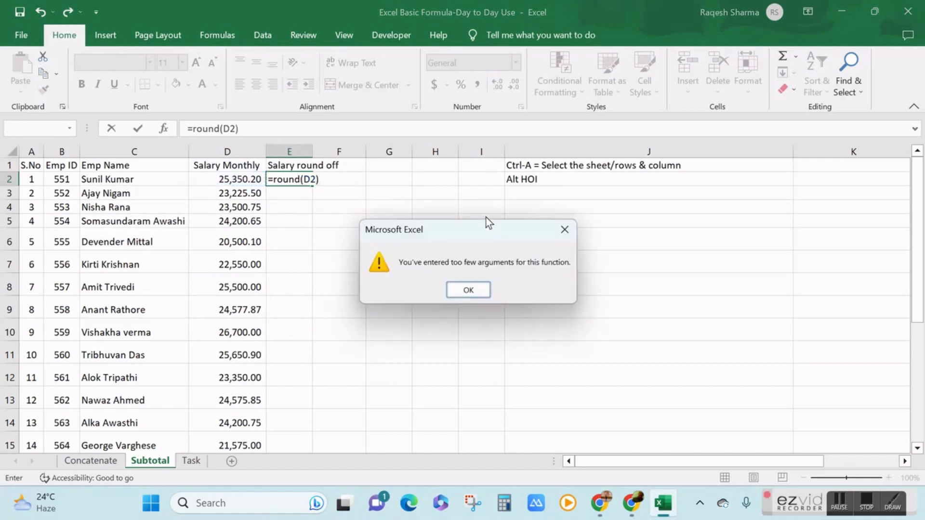
{"action": "key", "text": "Return"}
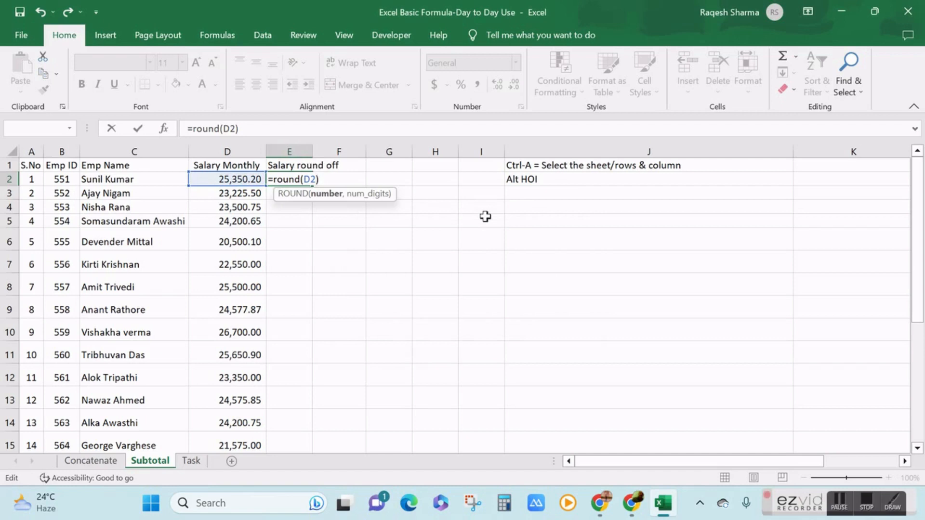
{"action": "type", "text": ","}
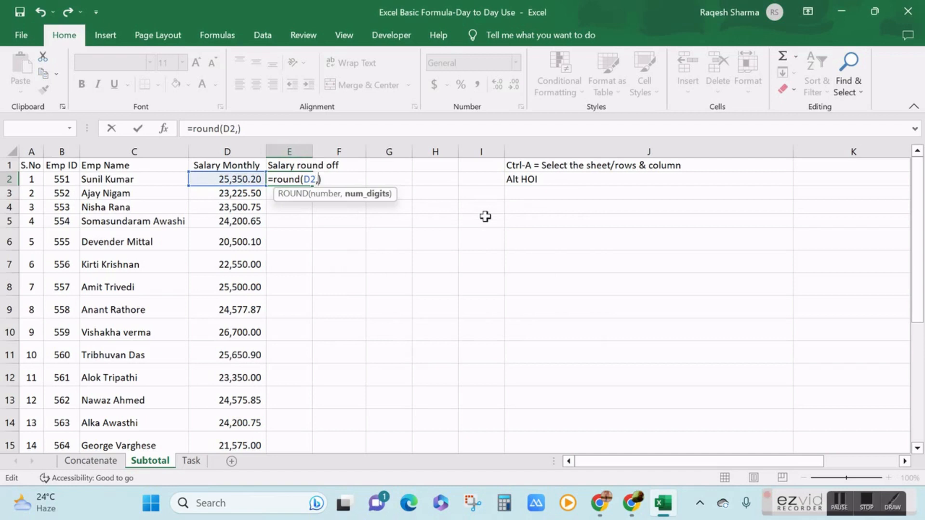
{"action": "key", "text": "Return"}
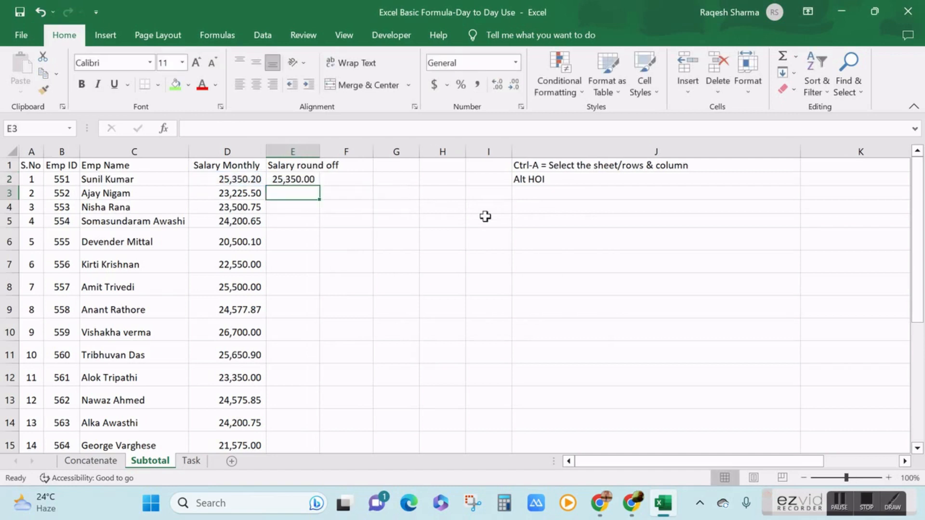
Copy the rounding formula from E2 into E3, E4 and E5.
{"action": "key", "text": "Up"}
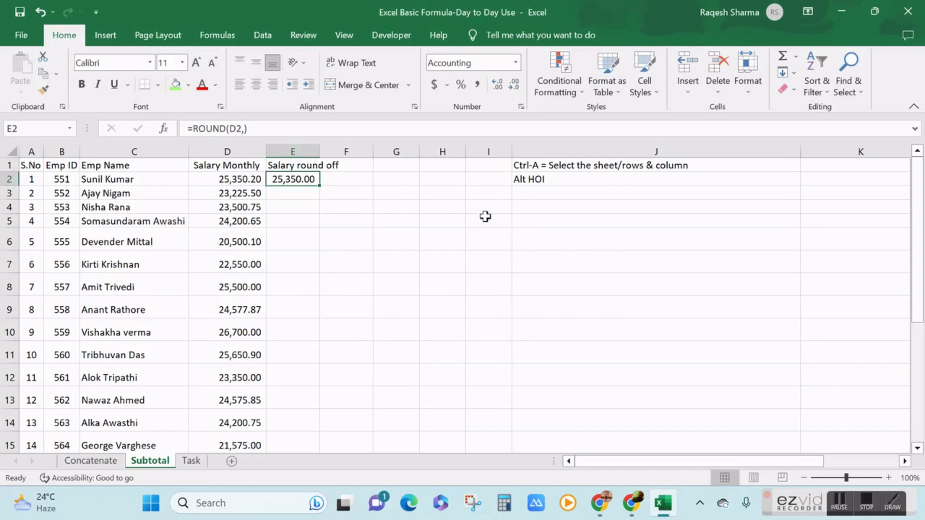
{"action": "key", "text": "ctrl+c"}
{"action": "key", "text": "Down"}
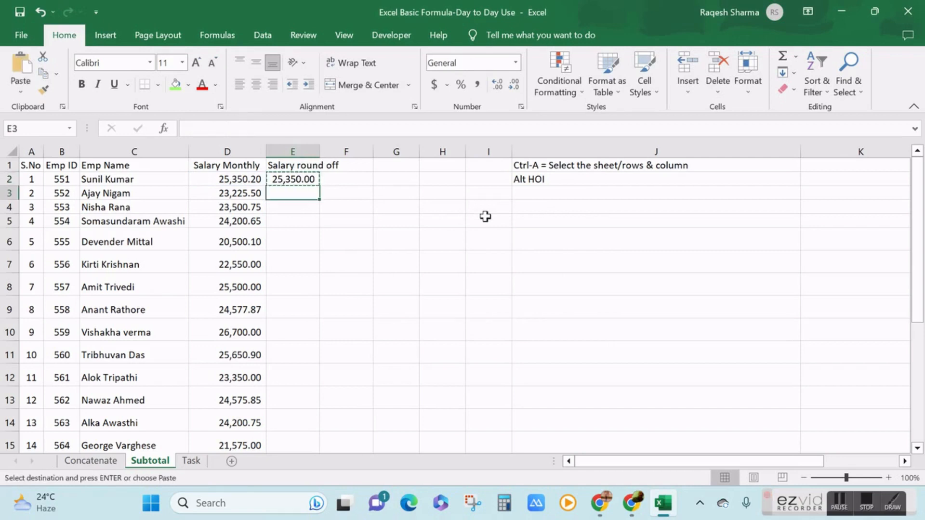
{"action": "key", "text": "ctrl+v"}
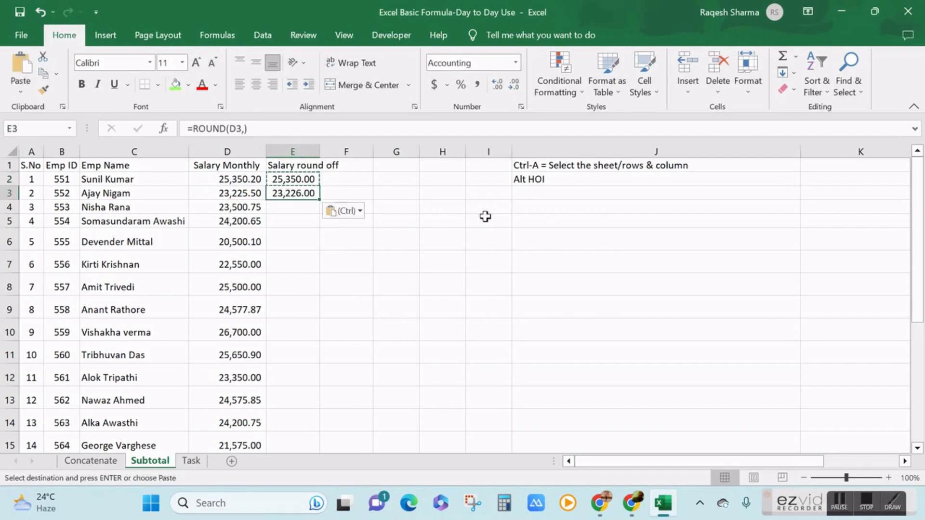
{"action": "key", "text": "Down"}
{"action": "key", "text": "ctrl+v"}
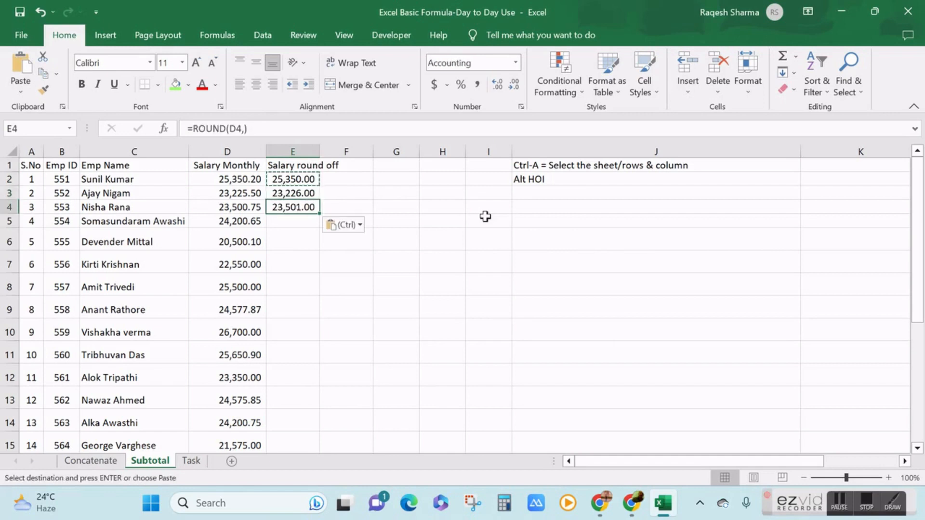
{"action": "key", "text": "Down"}
{"action": "key", "text": "ctrl+v"}
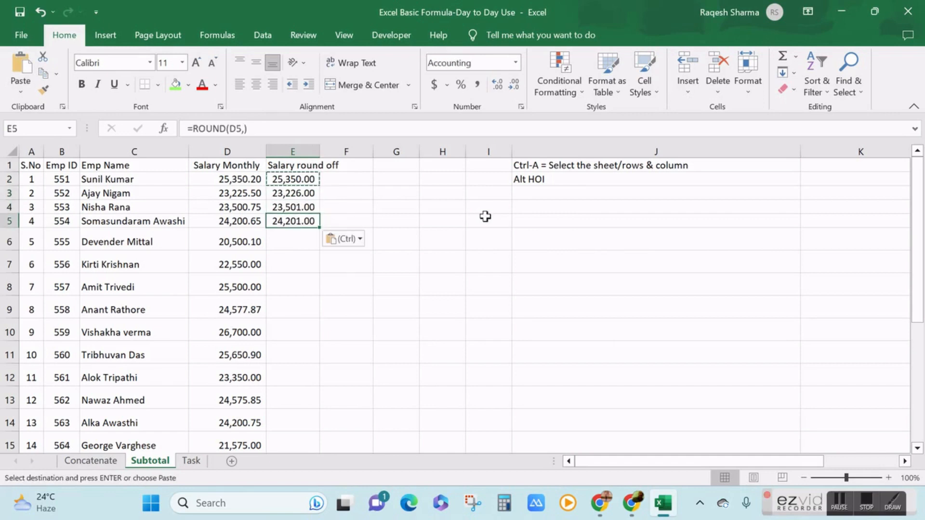
Copy the rounding formula into E6 for the fifth employee.
{"action": "key", "text": "Down"}
{"action": "key", "text": "ctrl+v"}
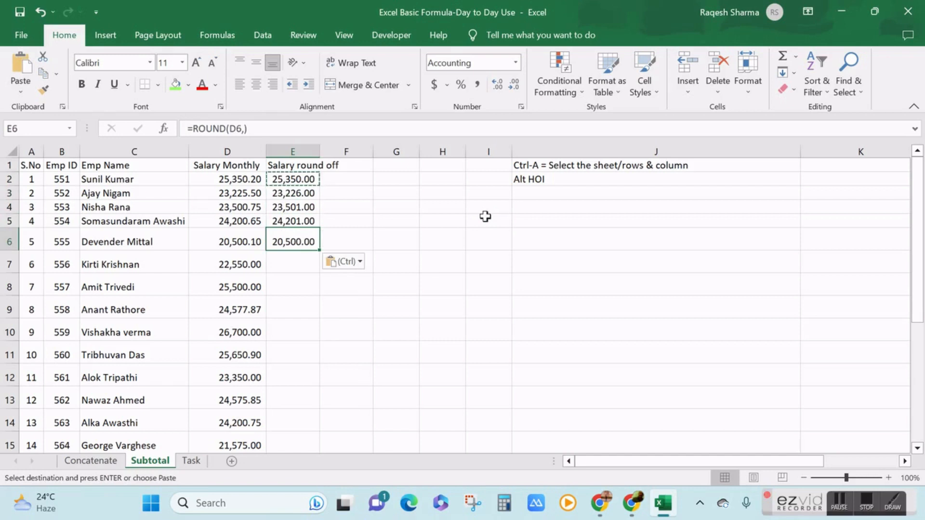
Enter the note "Round off: If paise is more than 50 then system add Rs1" in J6.
{"action": "key", "text": "Right"}
{"action": "key", "text": "Right"}
{"action": "key", "text": "Right"}
{"action": "key", "text": "Right"}
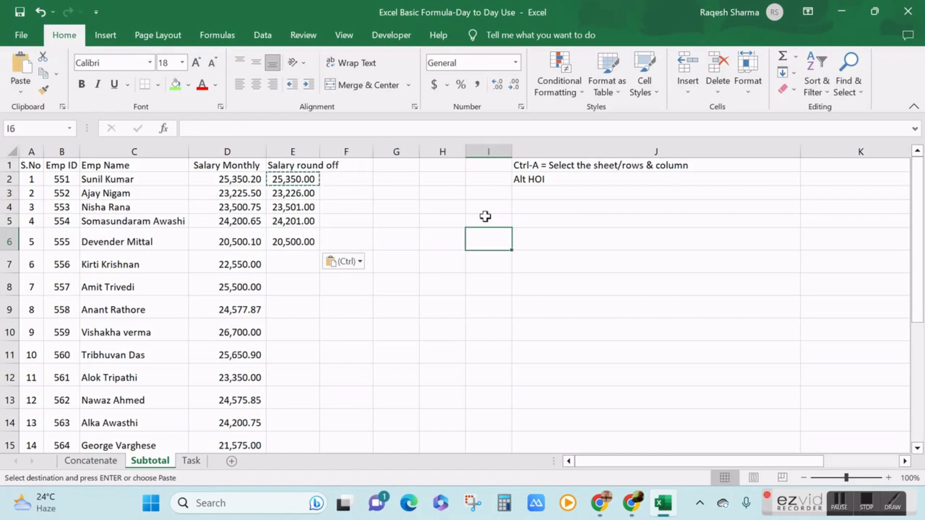
{"action": "key", "text": "Right"}
{"action": "type", "text": "Round"}
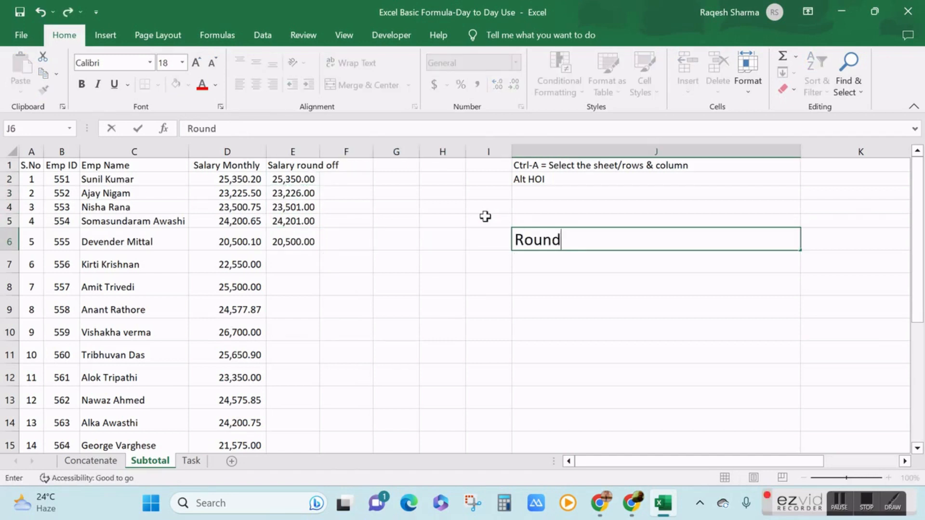
{"action": "type", "text": " off: If"}
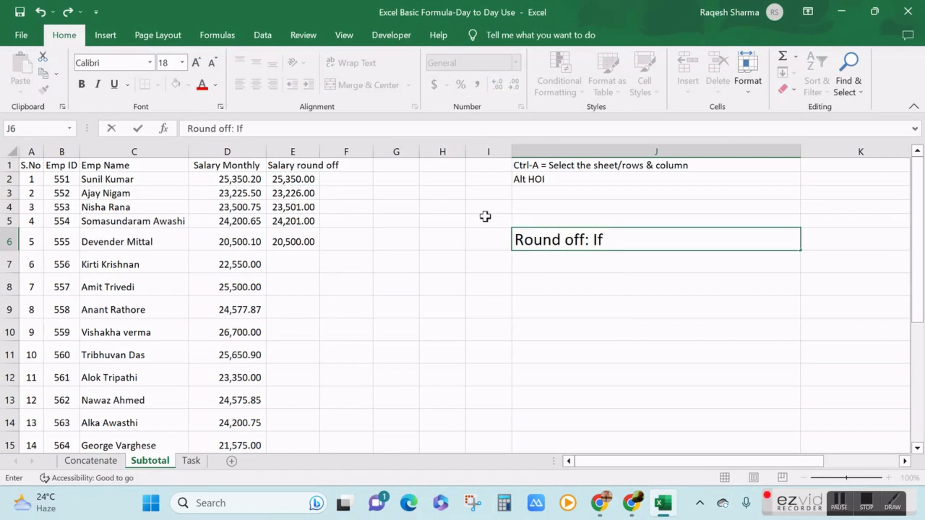
{"action": "type", "text": " paise"}
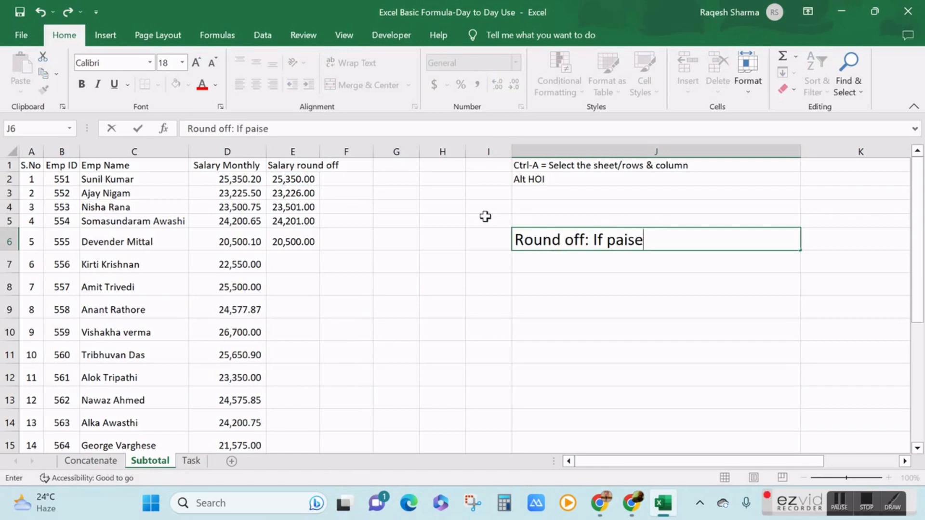
{"action": "type", "text": " is more thn"}
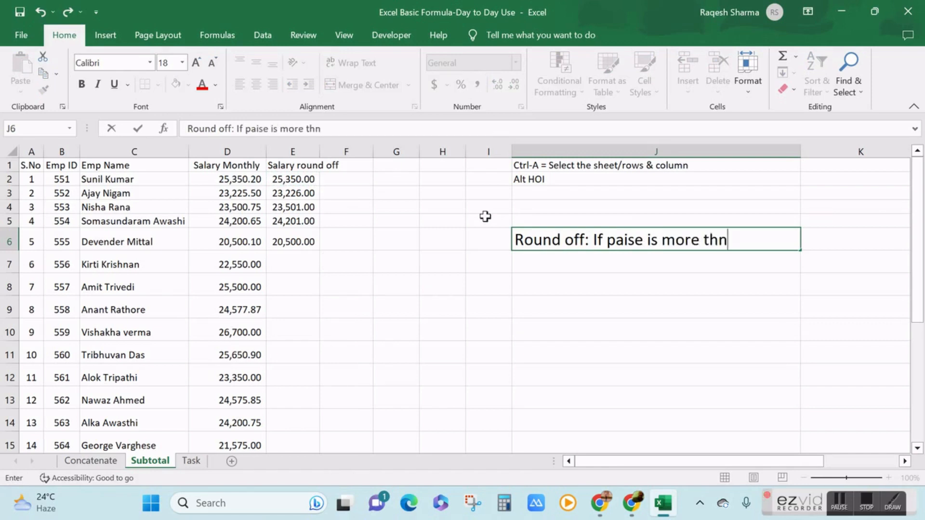
{"action": "key", "text": "BackSpace"}
{"action": "type", "text": "an 50"}
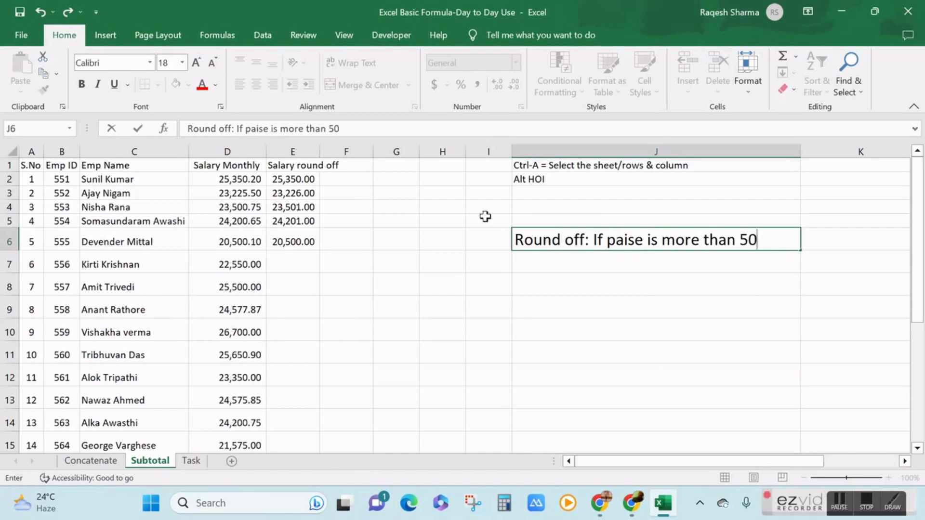
{"action": "type", "text": " then syset"}
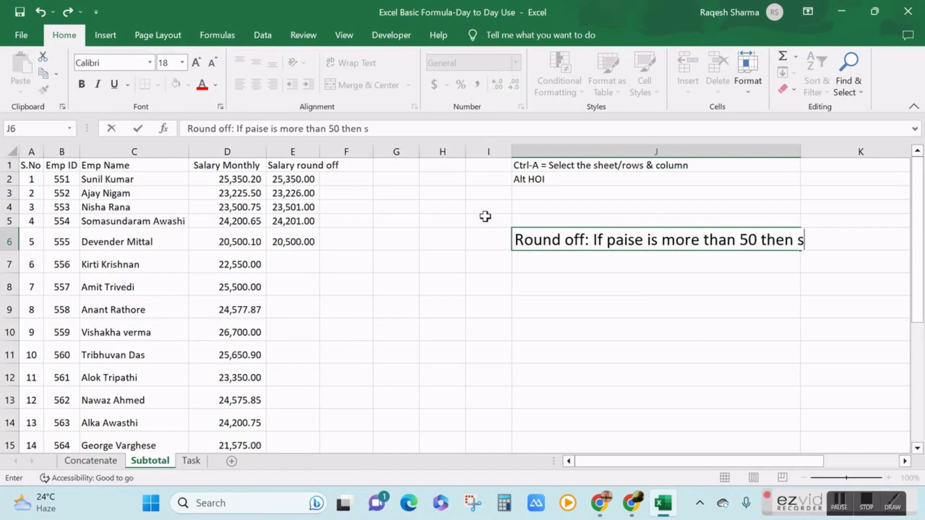
{"action": "key", "text": "BackSpace"}
{"action": "key", "text": "BackSpace"}
{"action": "type", "text": "yem"}
{"action": "key", "text": "BackSpace"}
{"action": "key", "text": "BackSpace"}
{"action": "key", "text": "BackSpace"}
{"action": "type", "text": "tem"}
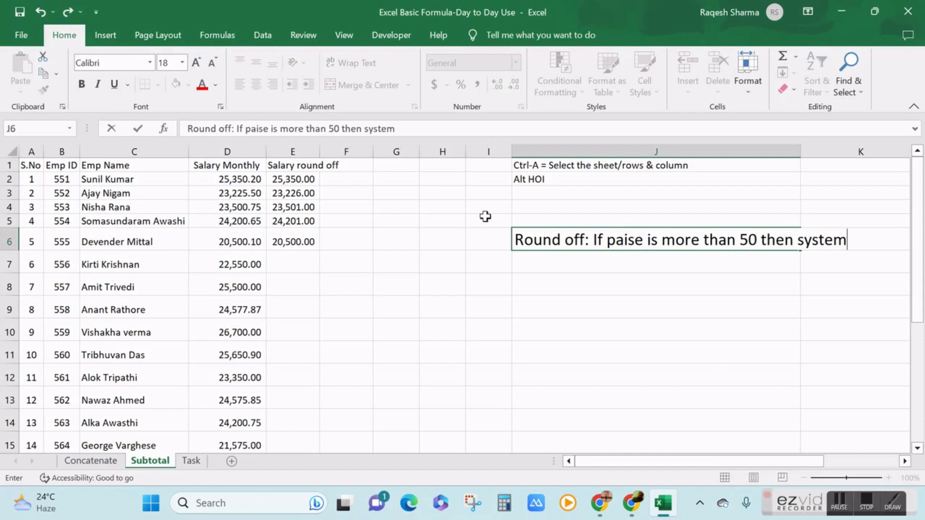
{"action": "type", "text": " add Rs1"}
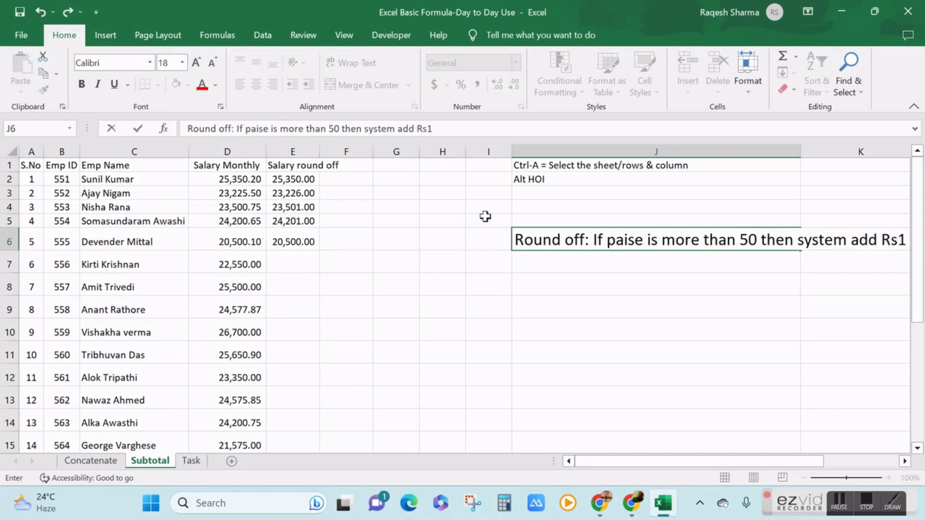
{"action": "key", "text": "Return"}
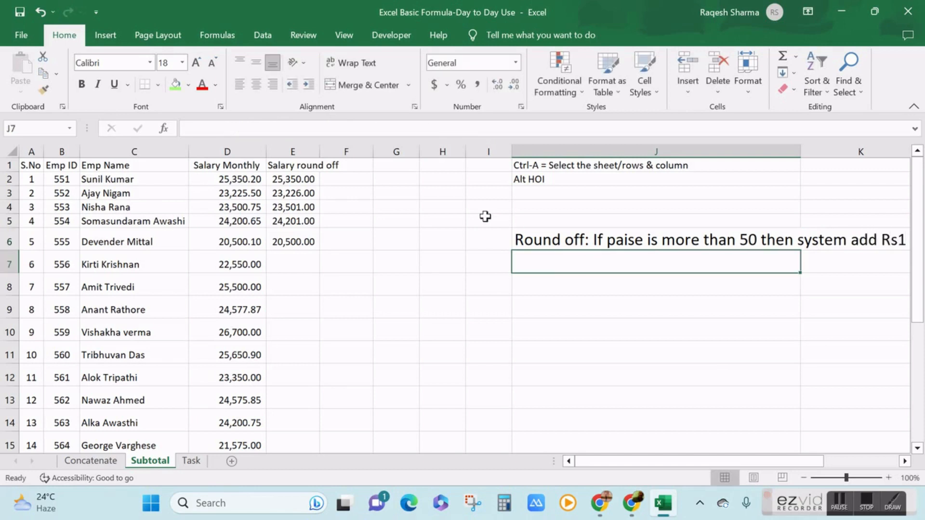
Select D5:E5 to compare the fourth employee's monthly salary with its rounded value.
{"action": "key", "text": "Left"}
{"action": "key", "text": "Left"}
{"action": "key", "text": "Left"}
{"action": "key", "text": "Left"}
{"action": "key", "text": "Left"}
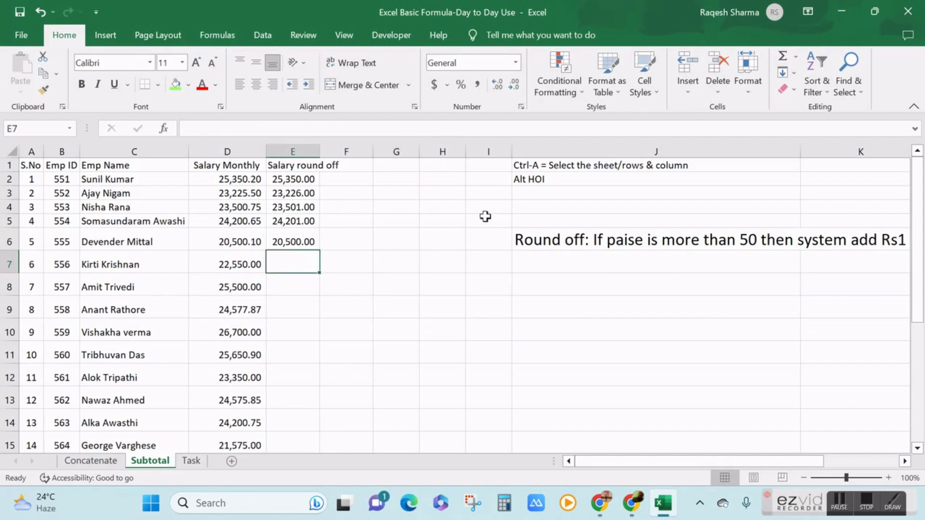
{"action": "key", "text": "Up"}
{"action": "key", "text": "Up"}
{"action": "key", "text": "Left"}
{"action": "key", "text": "Right"}
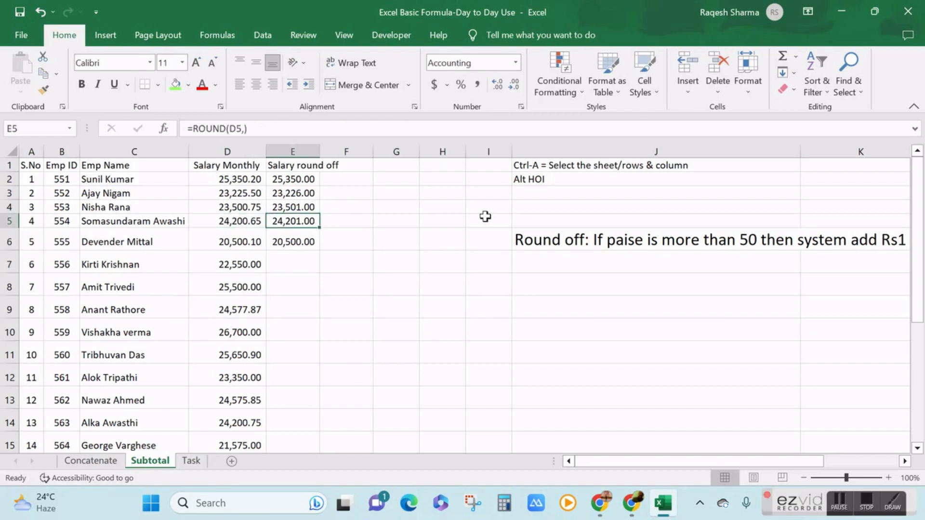
{"action": "key", "text": "Left"}
{"action": "key", "text": "shift+Right"}
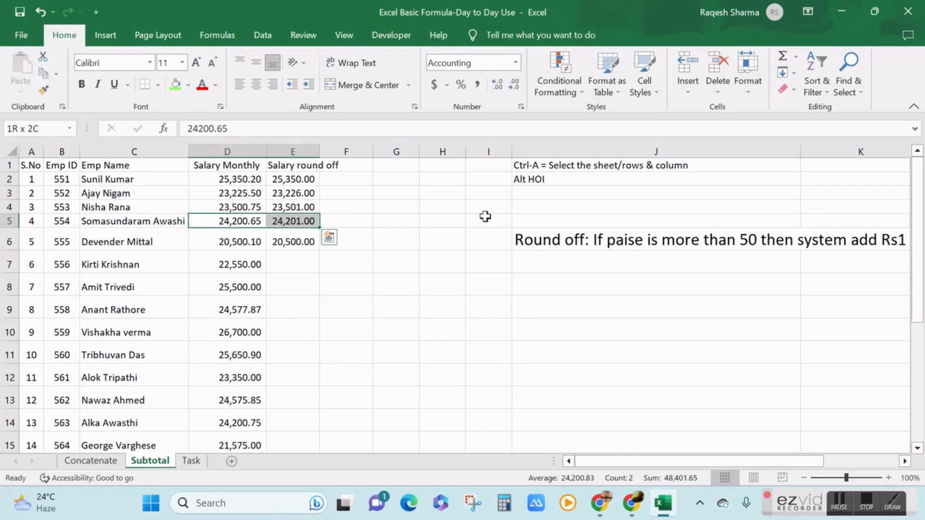
Copy the rounding formula from E6 into E7 and E8.
{"action": "key", "text": "Down"}
{"action": "key", "text": "Right"}
{"action": "key", "text": "ctrl+c"}
{"action": "key", "text": "Down"}
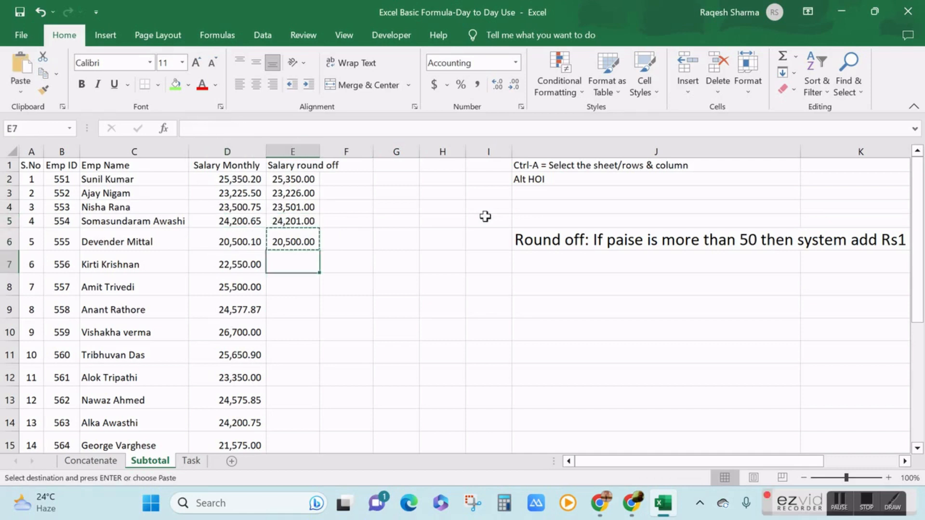
{"action": "key", "text": "ctrl+v"}
{"action": "key", "text": "Down"}
{"action": "key", "text": "ctrl+v"}
Copy the rounding formula into E9 and E10, and fill it down from E10 to the last employee in E21.
{"action": "key", "text": "Down"}
{"action": "key", "text": "Left"}
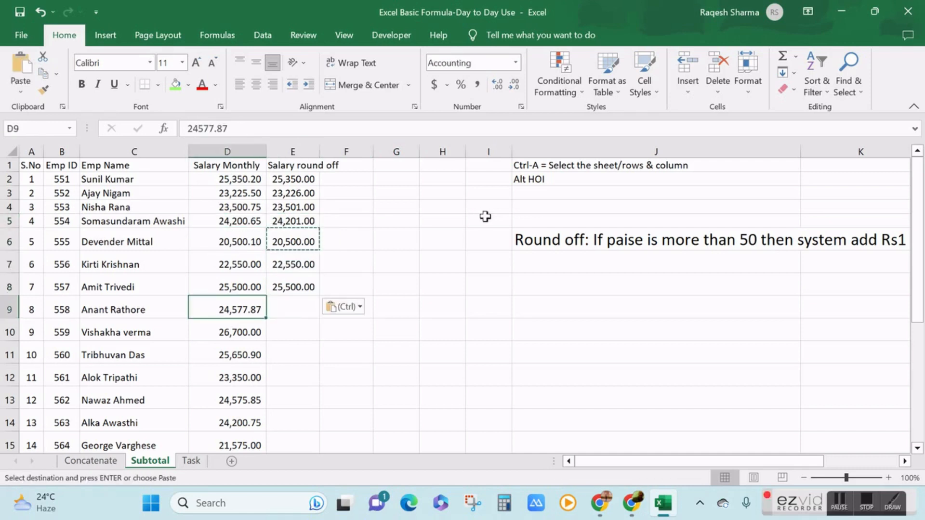
{"action": "key", "text": "Right"}
{"action": "key", "text": "Left"}
{"action": "key", "text": "Right"}
{"action": "key", "text": "ctrl+v"}
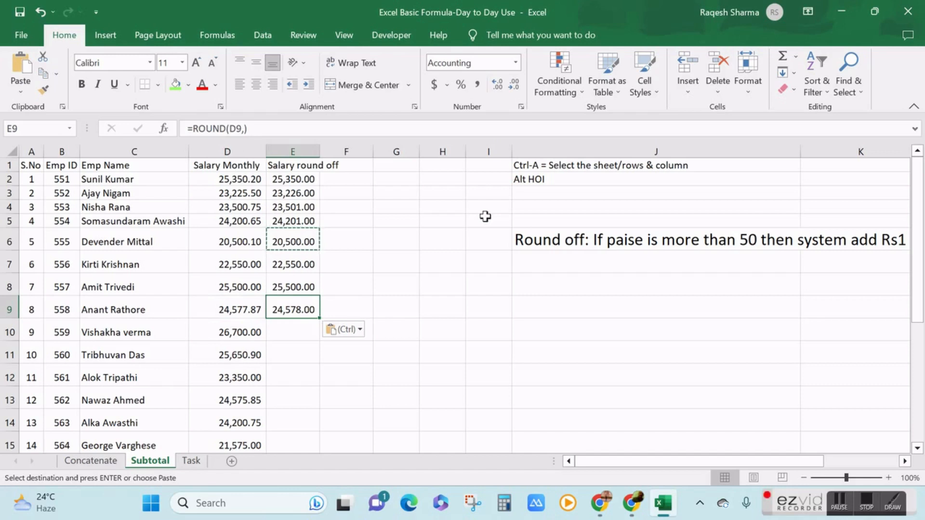
{"action": "key", "text": "Down"}
{"action": "key", "text": "ctrl+v"}
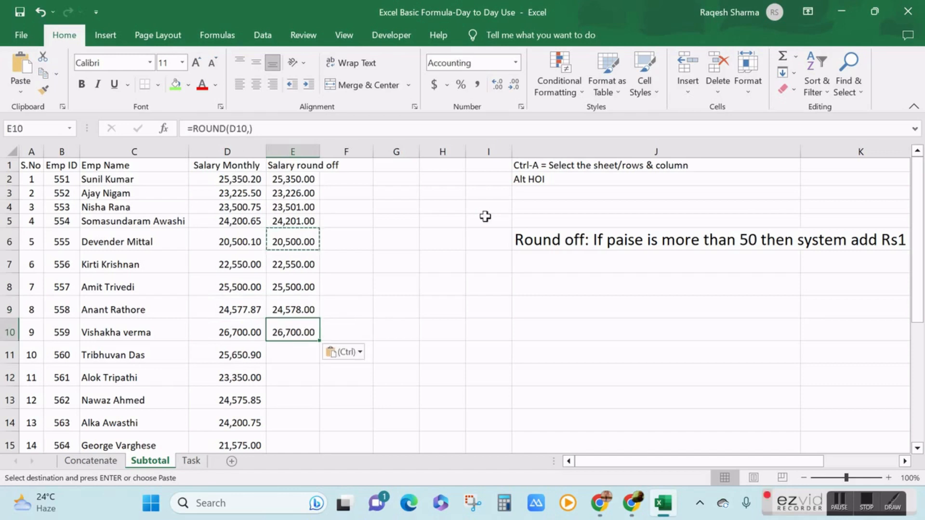
{"action": "double_click", "coordinate": [318, 341]}
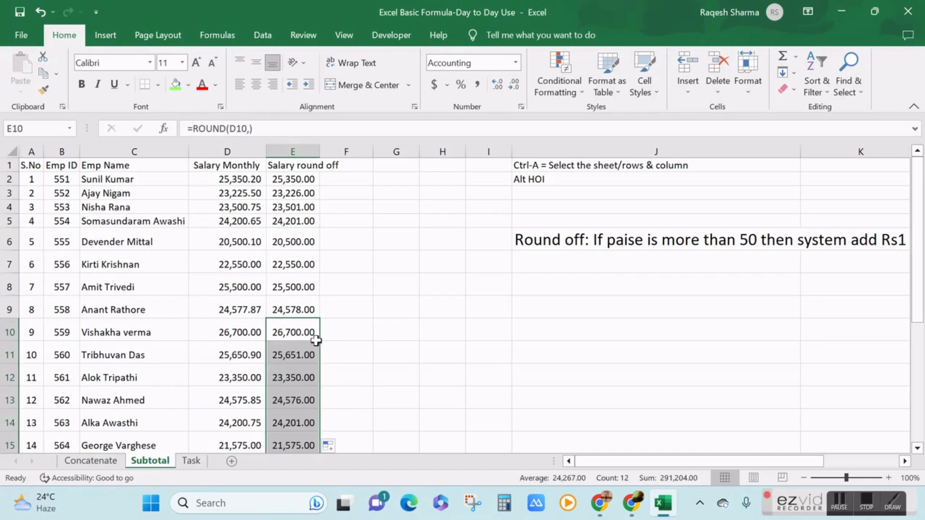
Review the rounded salaries in column E down to the last employee, comparing them with the Salary Monthly column.
{"action": "left_click", "coordinate": [308, 347]}
{"action": "key", "text": "Left"}
{"action": "key", "text": "Right"}
{"action": "key", "text": "Down"}
{"action": "key", "text": "Down"}
{"action": "key", "text": "Down"}
{"action": "key", "text": "Down"}
{"action": "key", "text": "Down"}
{"action": "key", "text": "Down"}
{"action": "key", "text": "Down"}
{"action": "key", "text": "Down"}
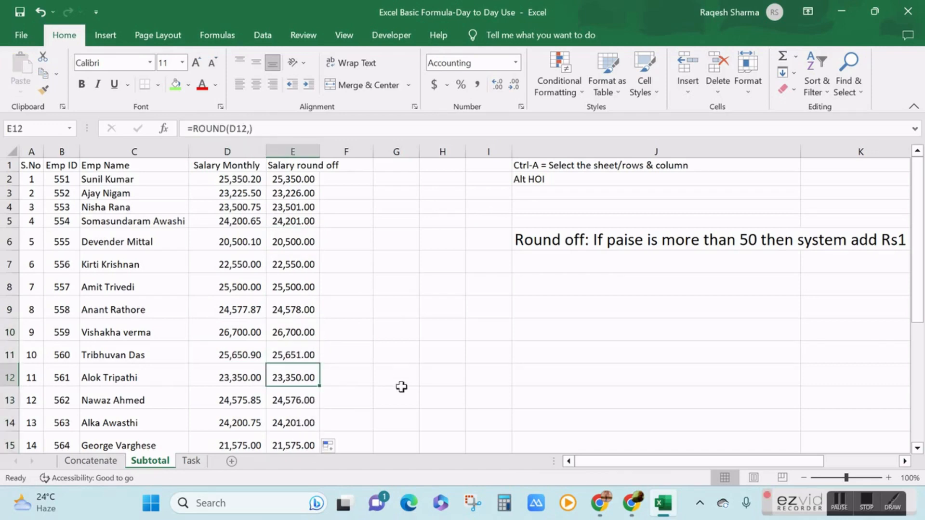
{"action": "key", "text": "Down"}
{"action": "key", "text": "Down"}
{"action": "key", "text": "Down"}
{"action": "key", "text": "Down"}
{"action": "key", "text": "Down"}
{"action": "key", "text": "Up"}
{"action": "key", "text": "Up"}
{"action": "key", "text": "Up"}
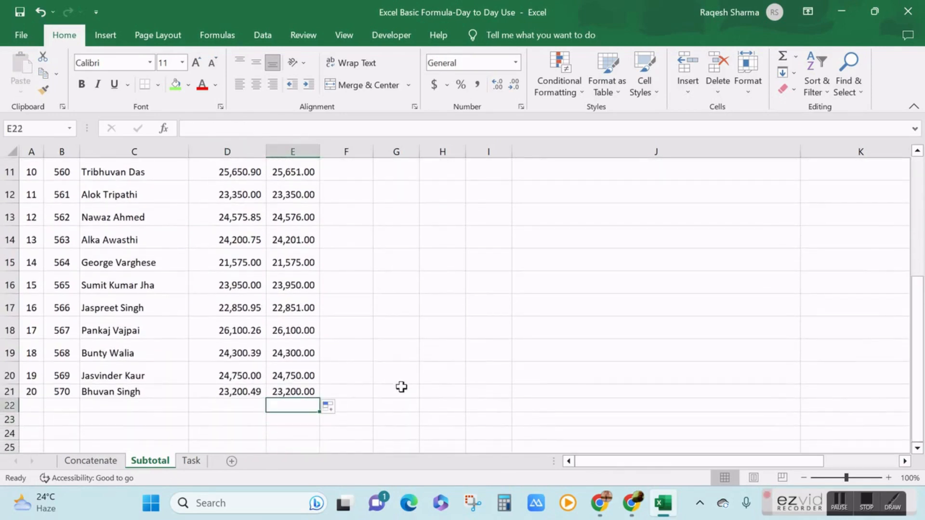
{"action": "key", "text": "Left"}
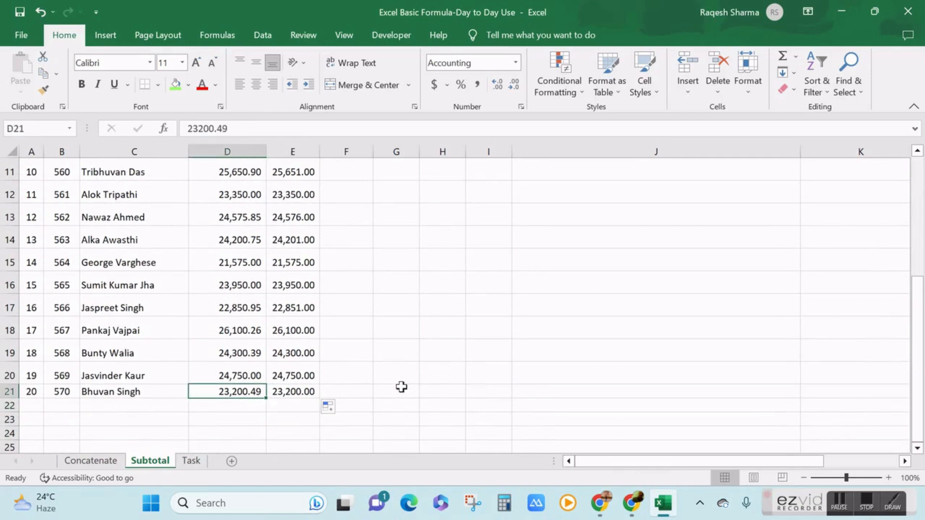
{"action": "key", "text": "Right"}
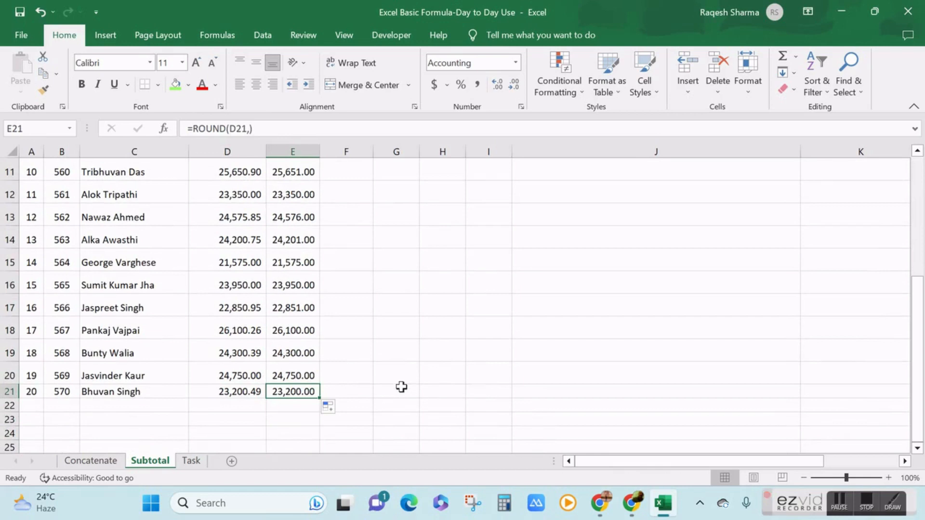
{"action": "key", "text": "Up"}
{"action": "key", "text": "Up"}
{"action": "key", "text": "Up"}
{"action": "key", "text": "Up"}
{"action": "key", "text": "Left"}
{"action": "key", "text": "Right"}
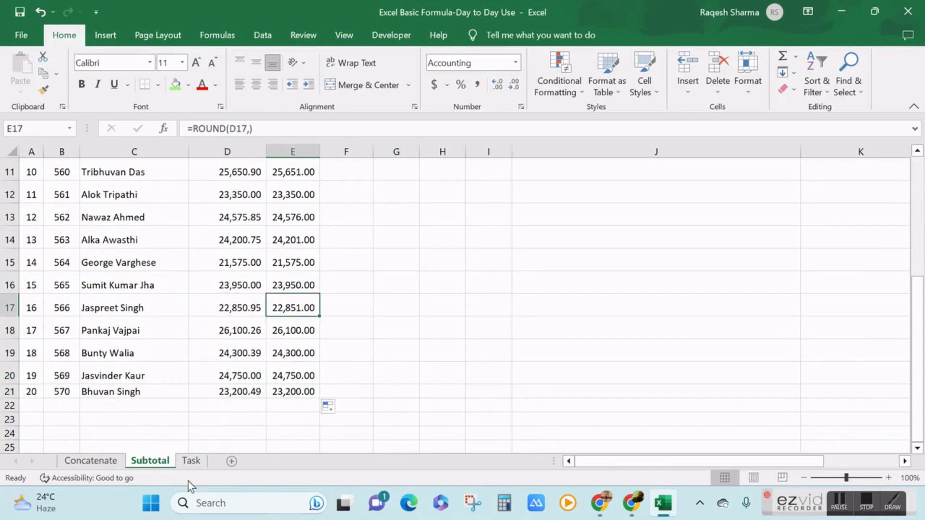
On the Task sheet, fill A6:C6 with green to mark the round-off task as done.
{"action": "left_click", "coordinate": [189, 461]}
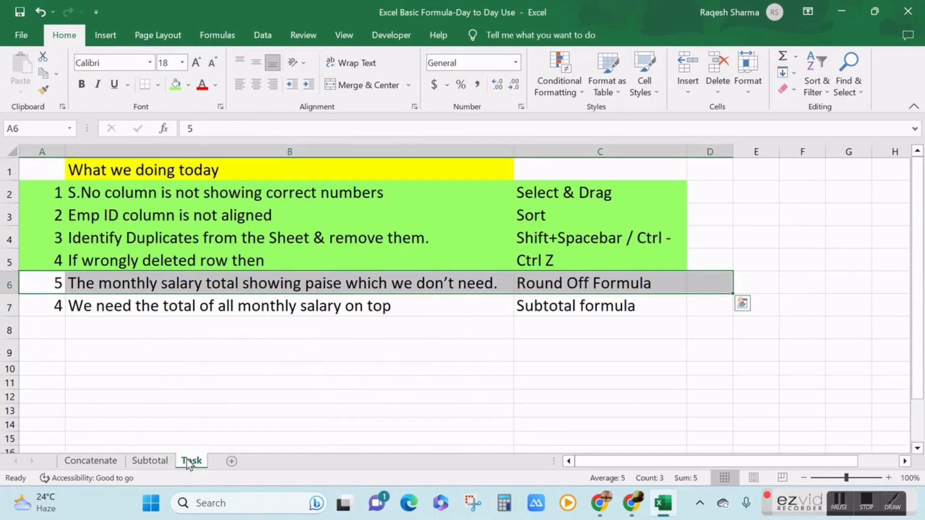
{"action": "key", "text": "Left"}
{"action": "key", "text": "shift+Right"}
{"action": "key", "text": "shift+Right"}
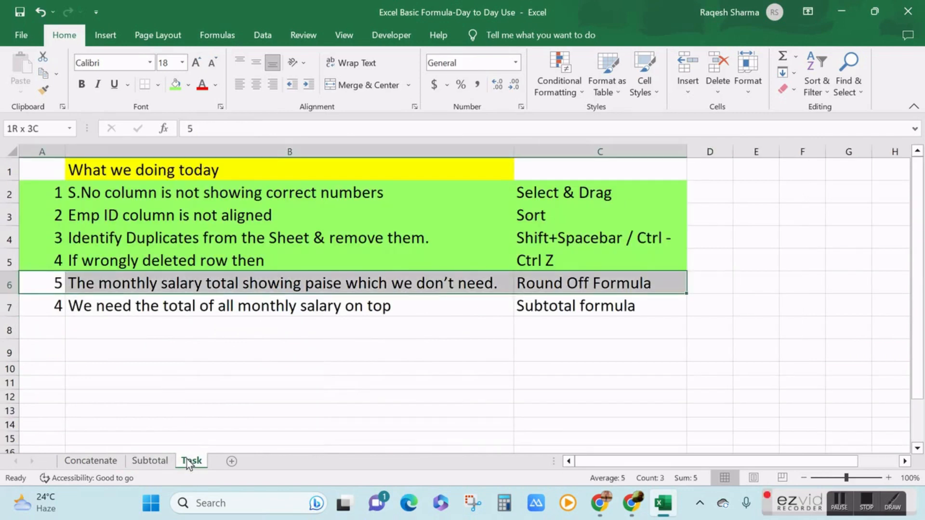
{"action": "left_click", "coordinate": [175, 83]}
Select A7:C7 to review the task about totalling all monthly salaries on top.
{"action": "key", "text": "Down"}
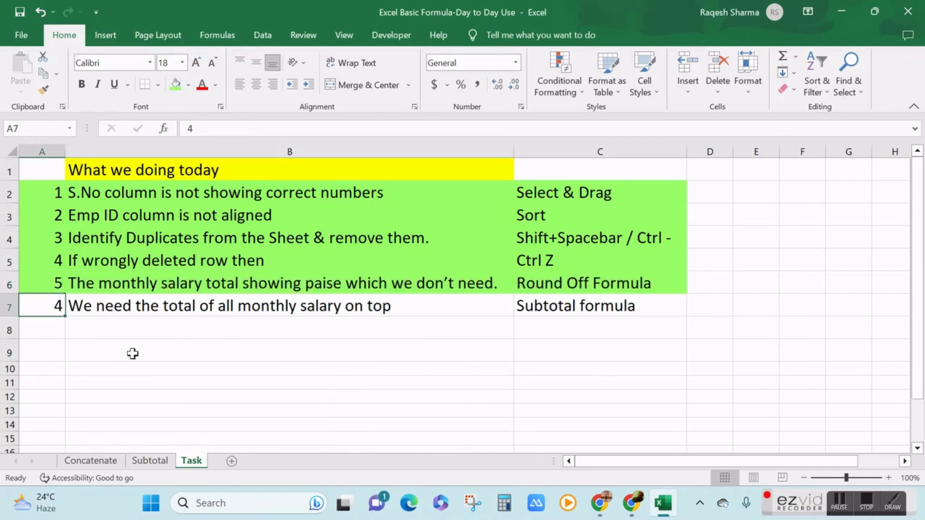
{"action": "key", "text": "shift+Right"}
{"action": "key", "text": "shift+Right"}
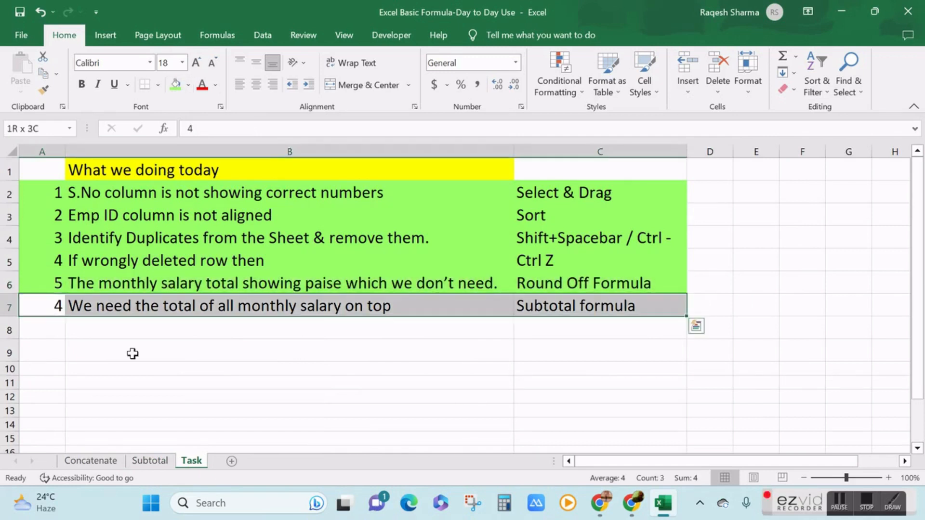
On the Subtotal sheet, delete the round-off note from J6.
{"action": "left_click", "coordinate": [150, 460]}
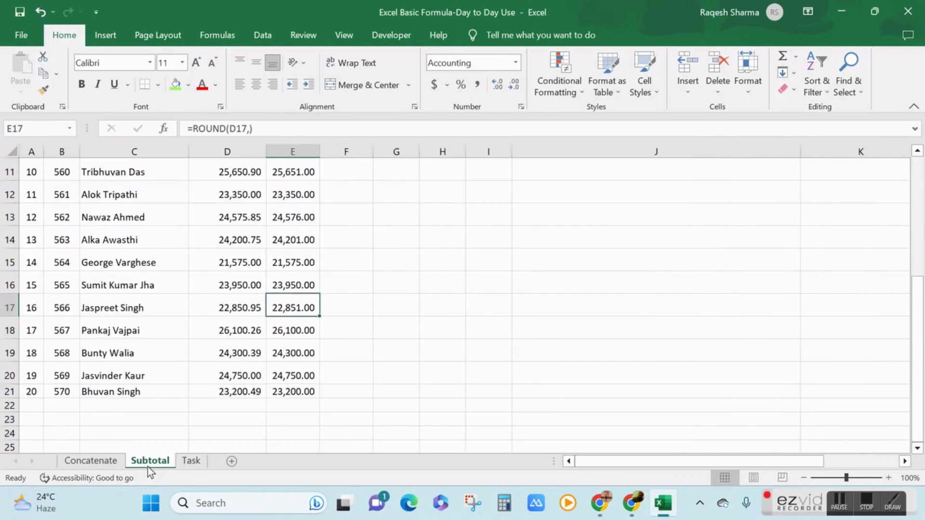
{"action": "left_click", "coordinate": [287, 371]}
{"action": "key", "text": "ctrl+Up"}
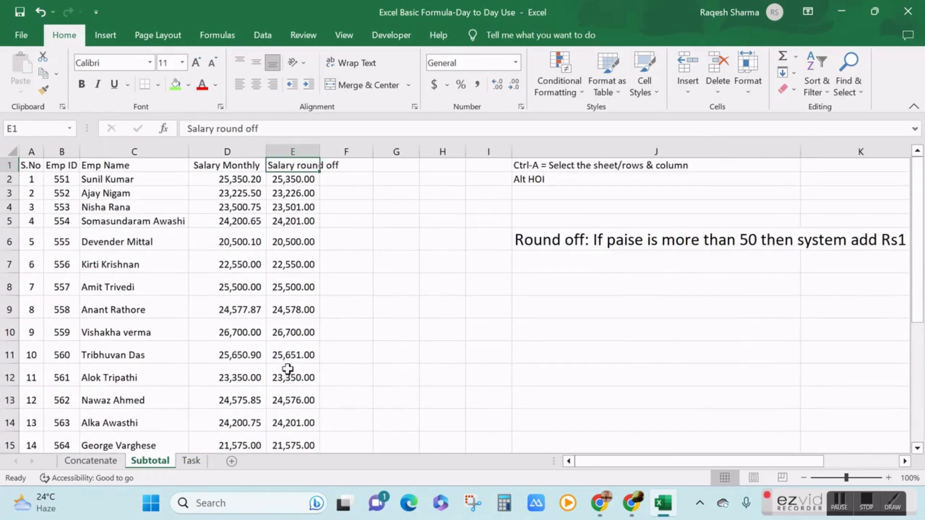
{"action": "key", "text": "Right"}
{"action": "key", "text": "Right"}
{"action": "key", "text": "Right"}
{"action": "key", "text": "Right"}
{"action": "key", "text": "Right"}
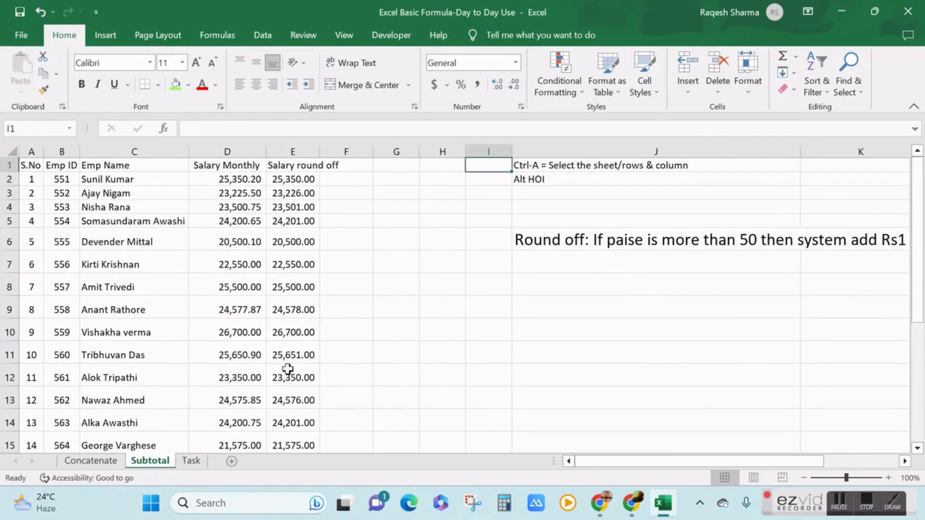
{"action": "key", "text": "Down"}
{"action": "key", "text": "Down"}
{"action": "key", "text": "Down"}
{"action": "key", "text": "Down"}
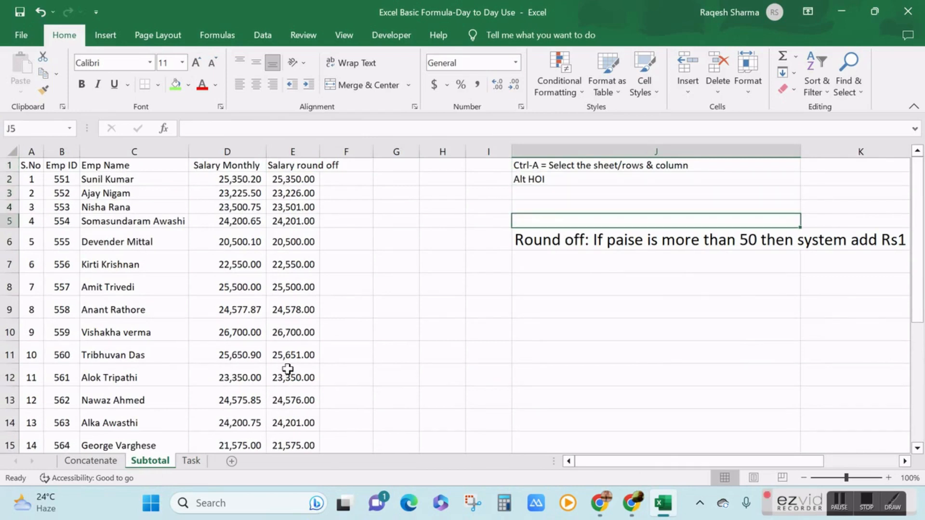
{"action": "key", "text": "Down"}
{"action": "key", "text": "Delete"}
Insert a blank row above the header row of the employee table.
{"action": "key", "text": "Up"}
{"action": "key", "text": "Up"}
{"action": "key", "text": "Left"}
{"action": "key", "text": "Left"}
{"action": "key", "text": "Left"}
{"action": "key", "text": "Left"}
{"action": "key", "text": "Left"}
{"action": "key", "text": "Left"}
{"action": "key", "text": "Left"}
{"action": "key", "text": "Left"}
{"action": "key", "text": "Left"}
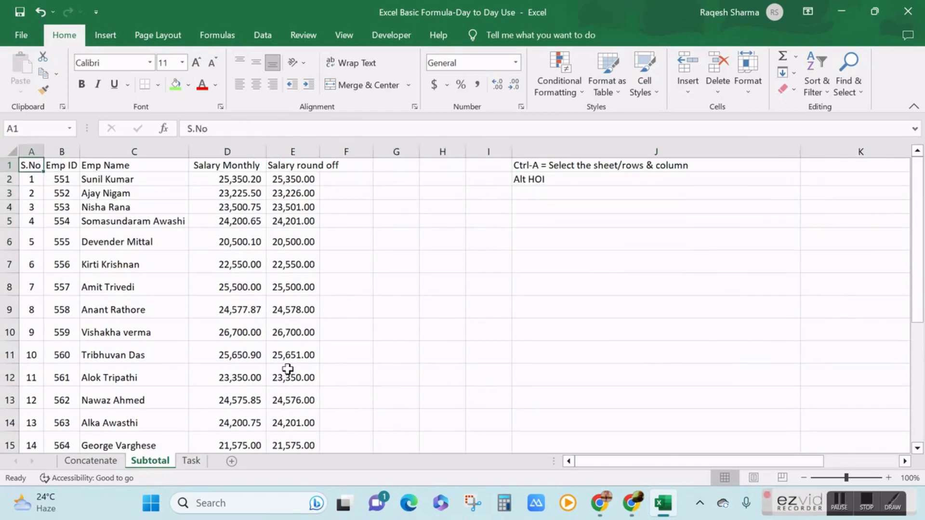
{"action": "key", "text": "shift+space"}
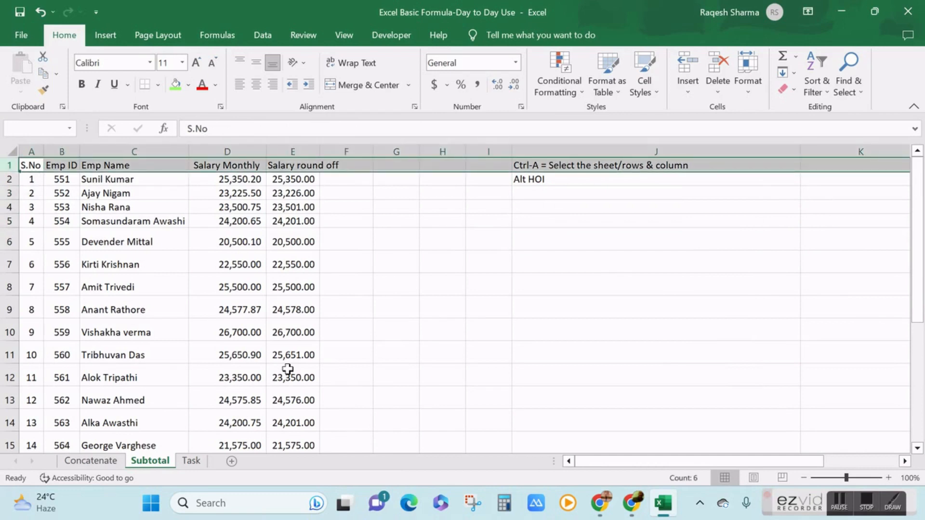
{"action": "key", "text": "ctrl+shift+plus"}
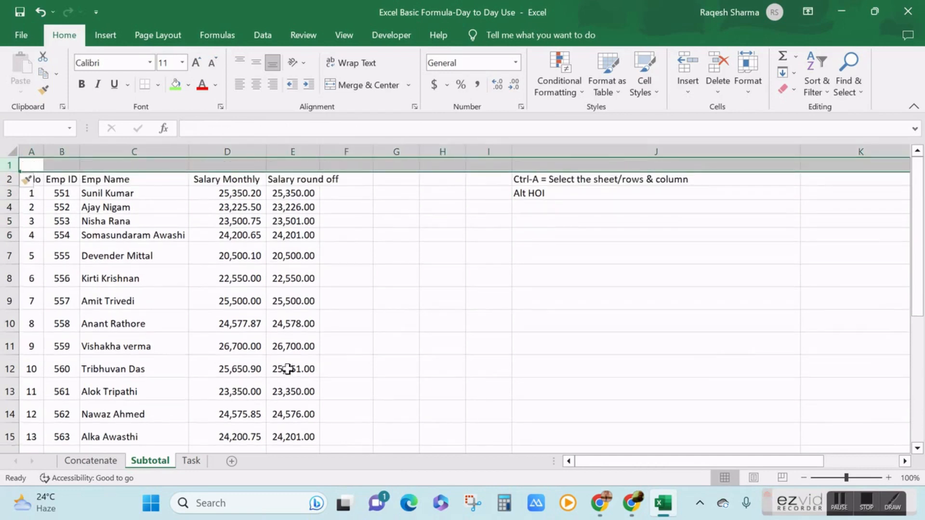
Insert another blank row at the top of the sheet and widen column E to fit the Salary round off header.
{"action": "key", "text": "Down"}
{"action": "key", "text": "Up"}
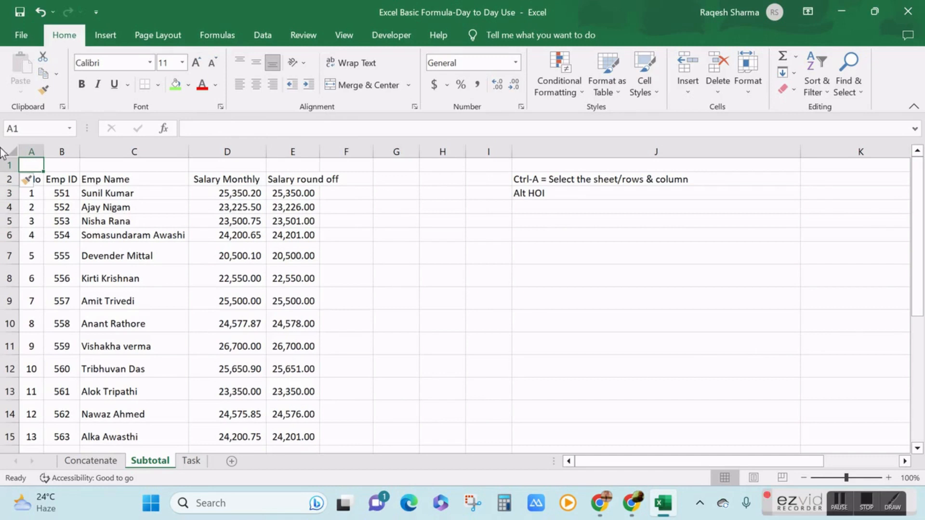
{"action": "left_click", "coordinate": [6, 165]}
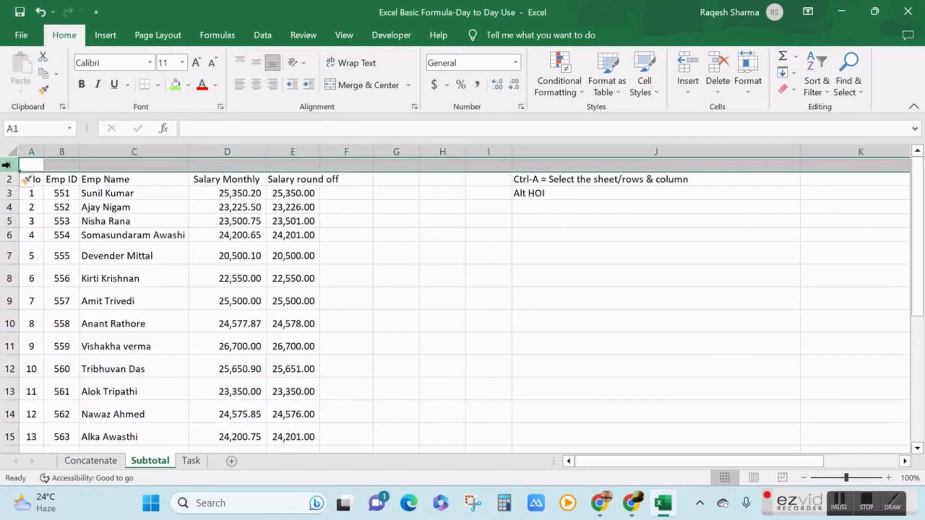
{"action": "right_click", "coordinate": [62, 167]}
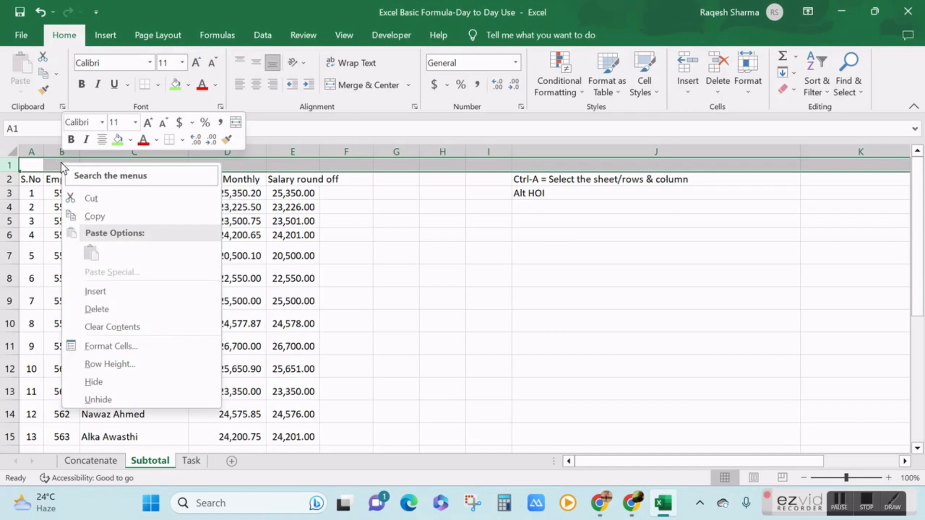
{"action": "left_click", "coordinate": [84, 291]}
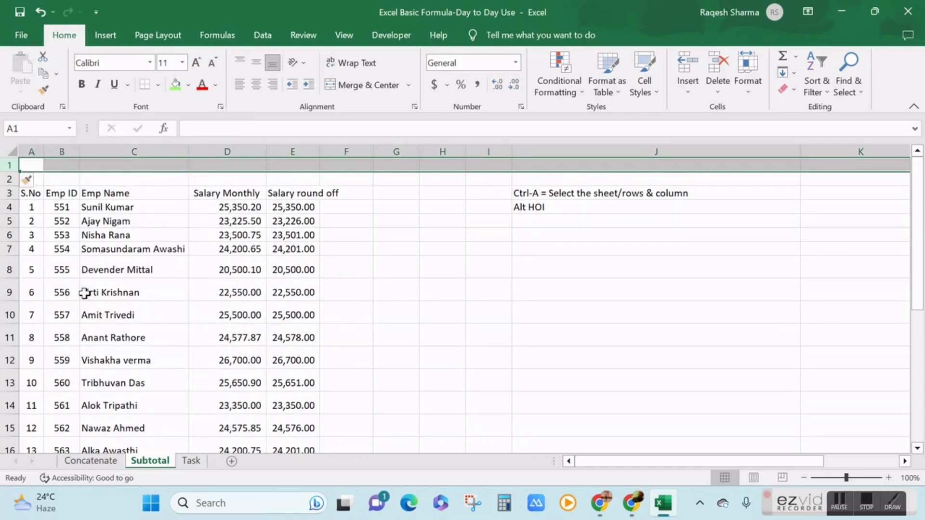
{"action": "left_click", "coordinate": [294, 179]}
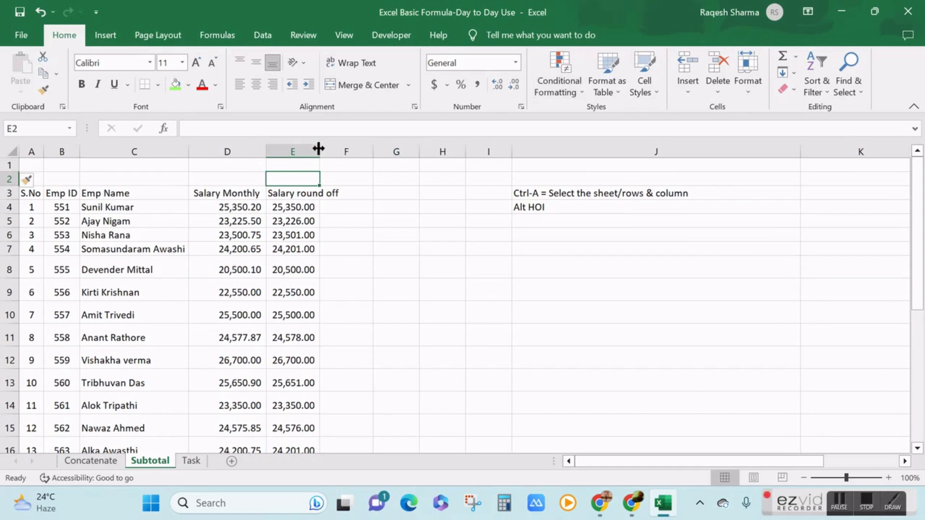
{"action": "left_click_drag", "start_coordinate": [318, 148], "coordinate": [358, 145]}
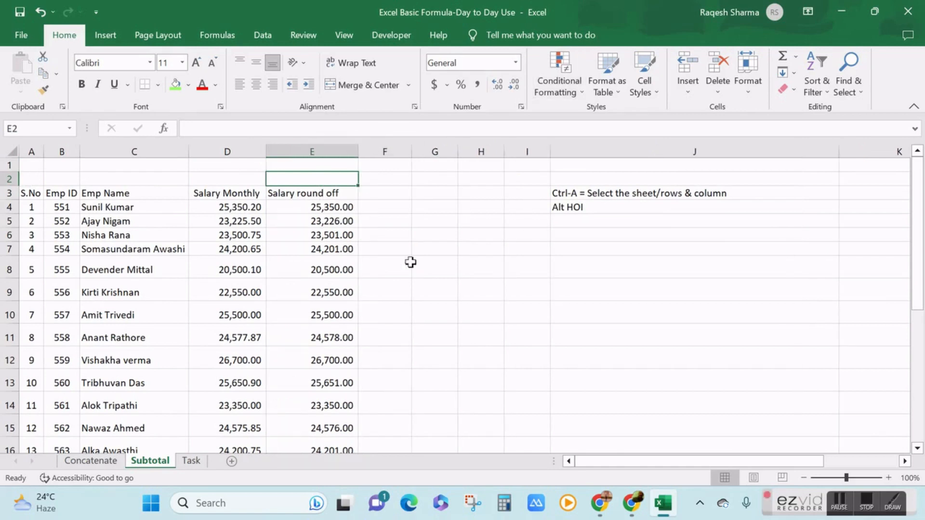
Total the rounded salaries in E4:E23 with AutoSum, placing the sum in E24.
{"action": "key", "text": "Down"}
{"action": "key", "text": "Down"}
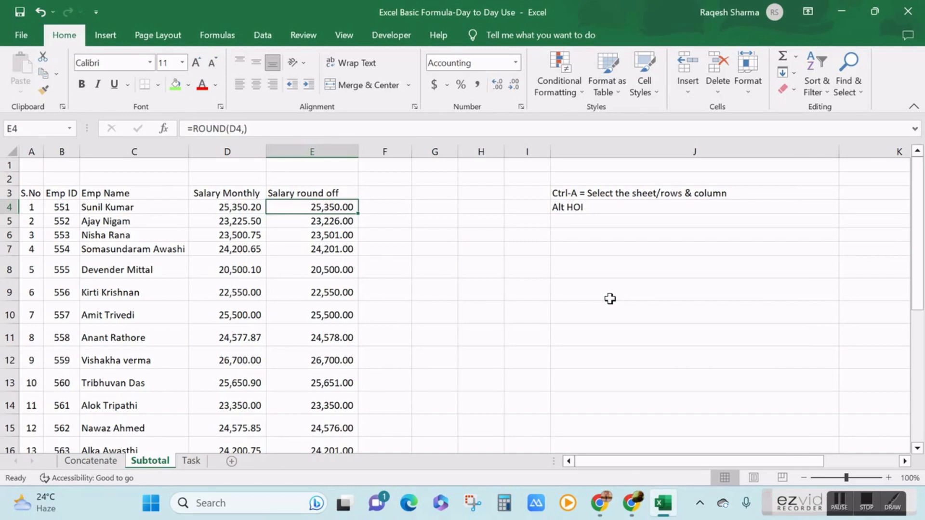
{"action": "key", "text": "shift+Down"}
{"action": "key", "text": "shift+Down"}
{"action": "key", "text": "shift+Down"}
{"action": "key", "text": "shift+Down"}
{"action": "key", "text": "shift+Down"}
{"action": "key", "text": "shift+Down"}
{"action": "key", "text": "shift+Down"}
{"action": "key", "text": "shift+Down"}
{"action": "key", "text": "shift+Down"}
{"action": "key", "text": "shift+Down"}
{"action": "key", "text": "shift+Down"}
{"action": "key", "text": "shift+Down"}
{"action": "key", "text": "shift+Down"}
{"action": "key", "text": "shift+Down"}
{"action": "key", "text": "shift+Down"}
{"action": "key", "text": "shift+Down"}
{"action": "key", "text": "shift+Down"}
{"action": "key", "text": "shift+Down"}
{"action": "key", "text": "shift+Down"}
{"action": "key", "text": "shift+Down"}
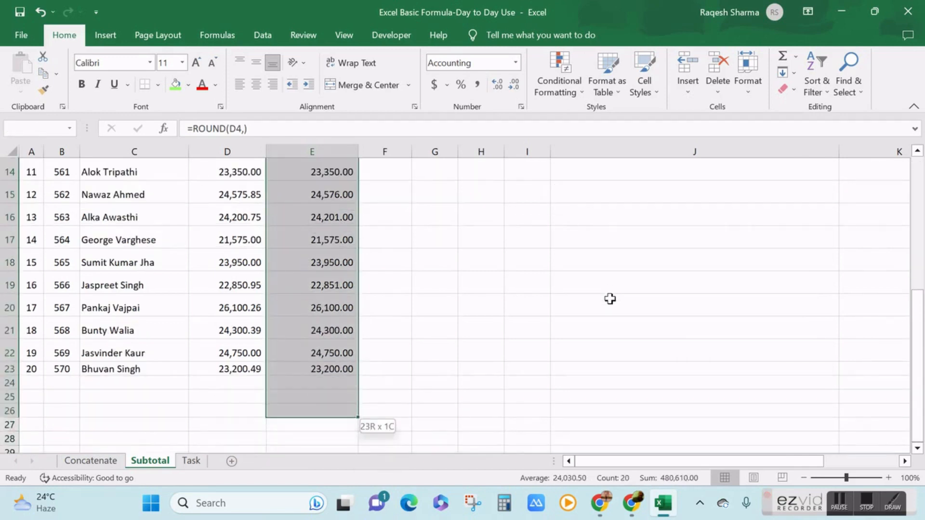
{"action": "key", "text": "shift+Up"}
{"action": "key", "text": "shift+Up"}
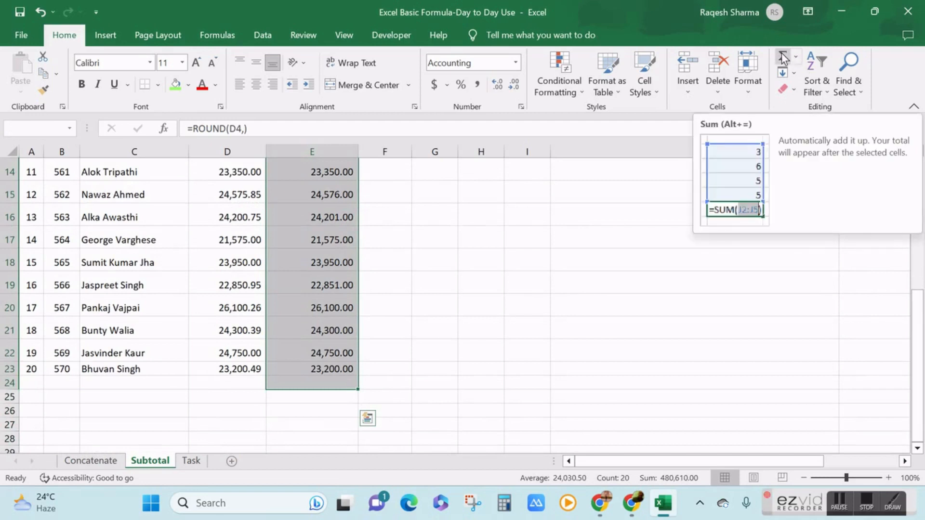
{"action": "scroll", "coordinate": [424, 263], "scroll_direction": "up", "scroll_amount": 4}
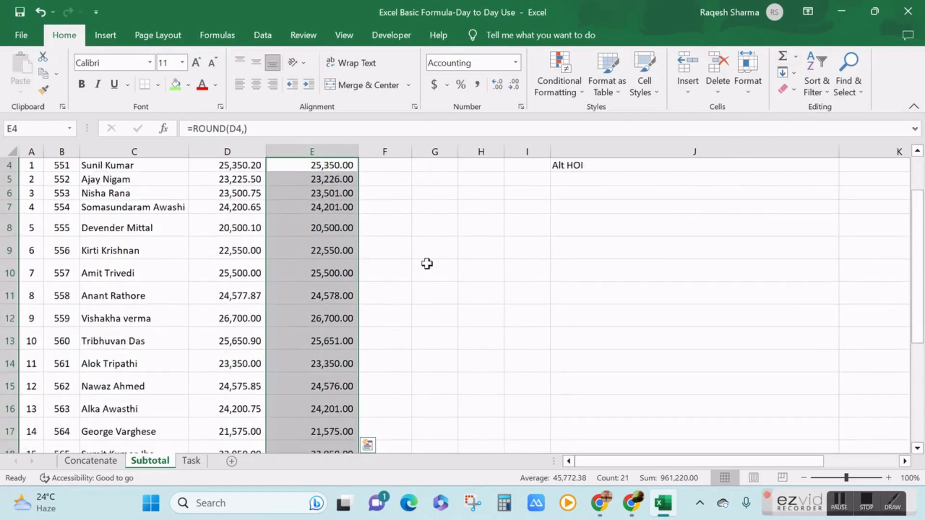
Fill the total cell E24 with green and apply all borders to it.
{"action": "left_click", "coordinate": [319, 318]}
{"action": "key", "text": "ctrl+Down"}
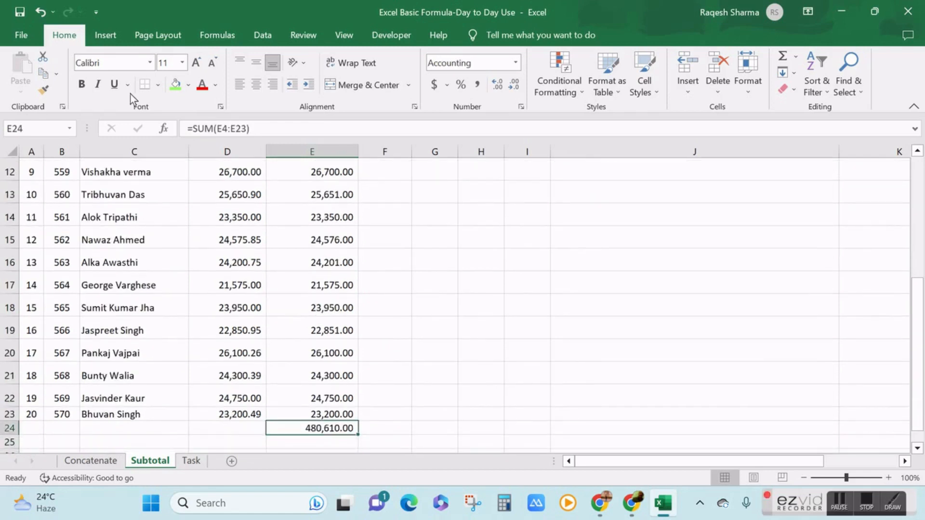
{"action": "left_click", "coordinate": [176, 85]}
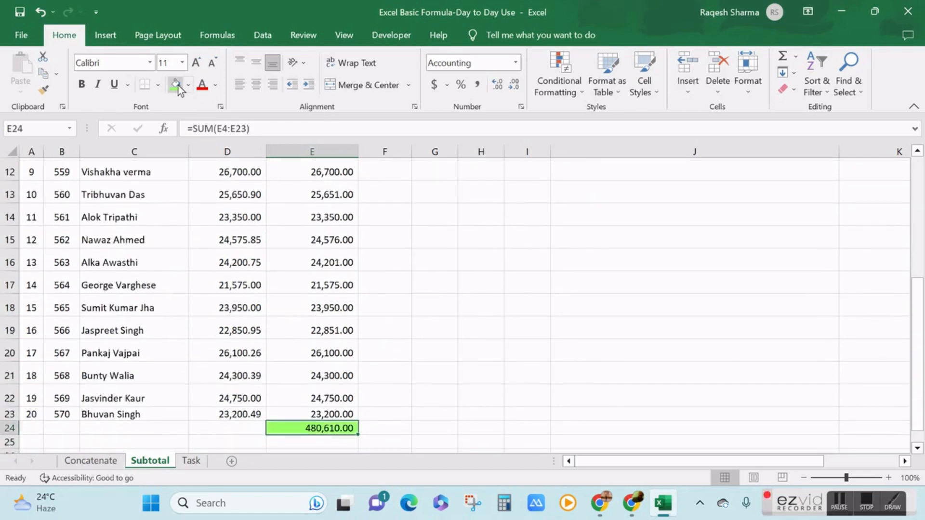
{"action": "left_click", "coordinate": [159, 86]}
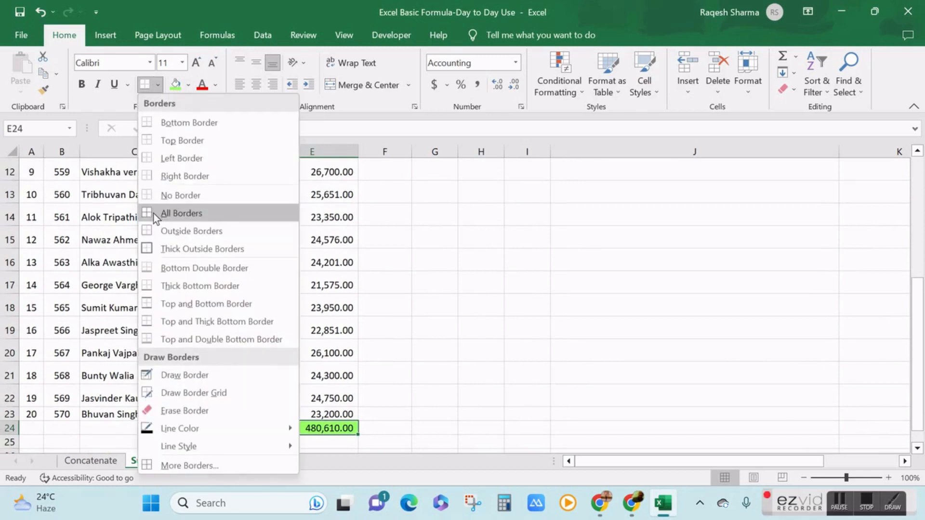
{"action": "left_click", "coordinate": [160, 218]}
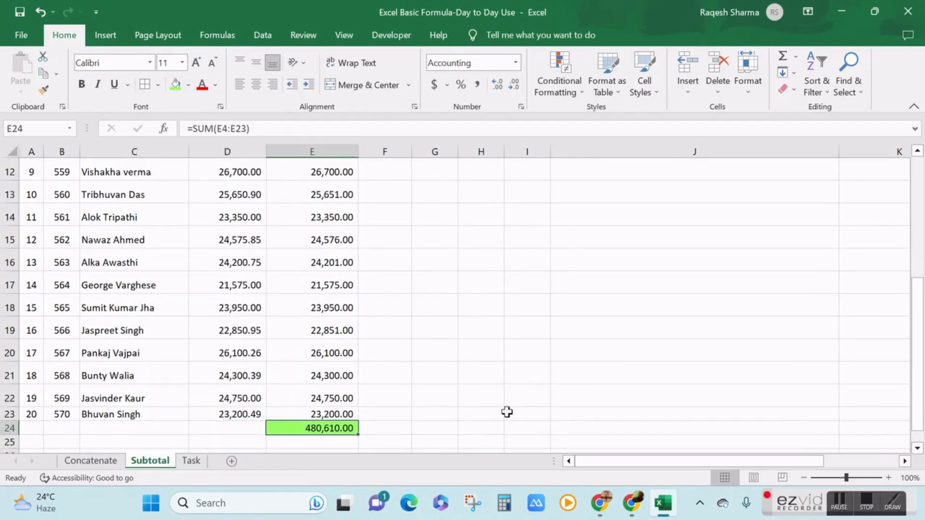
Examine the rounded salaries from the total in E24 up to the first employee's row, comparing with column D.
{"action": "key", "text": "Up"}
{"action": "key", "text": "Up"}
{"action": "key", "text": "Up"}
{"action": "key", "text": "Up"}
{"action": "key", "text": "Up"}
{"action": "key", "text": "Up"}
{"action": "key", "text": "Up"}
{"action": "key", "text": "Up"}
{"action": "key", "text": "Up"}
{"action": "key", "text": "Up"}
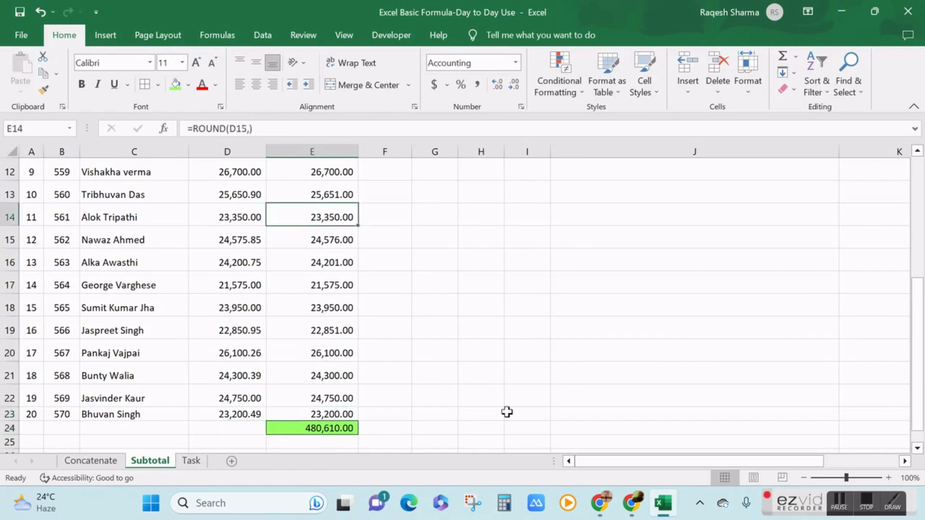
{"action": "key", "text": "Up"}
{"action": "key", "text": "Up"}
{"action": "key", "text": "Up"}
{"action": "key", "text": "Up"}
{"action": "key", "text": "Up"}
{"action": "key", "text": "Up"}
{"action": "key", "text": "Up"}
{"action": "key", "text": "Up"}
{"action": "key", "text": "Up"}
{"action": "key", "text": "Up"}
{"action": "key", "text": "Up"}
{"action": "key", "text": "Up"}
{"action": "key", "text": "Up"}
{"action": "key", "text": "Down"}
{"action": "key", "text": "Down"}
{"action": "key", "text": "Down"}
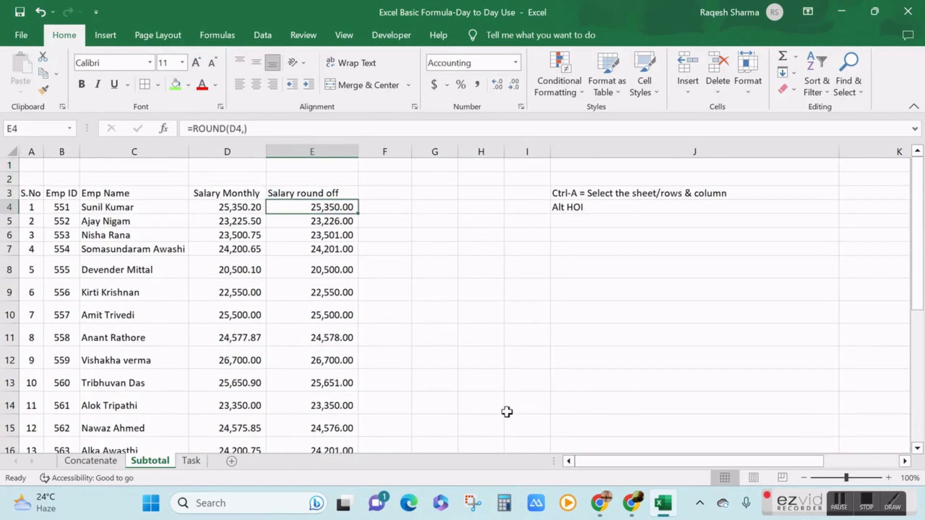
{"action": "key", "text": "Down"}
{"action": "key", "text": "Up"}
{"action": "key", "text": "Left"}
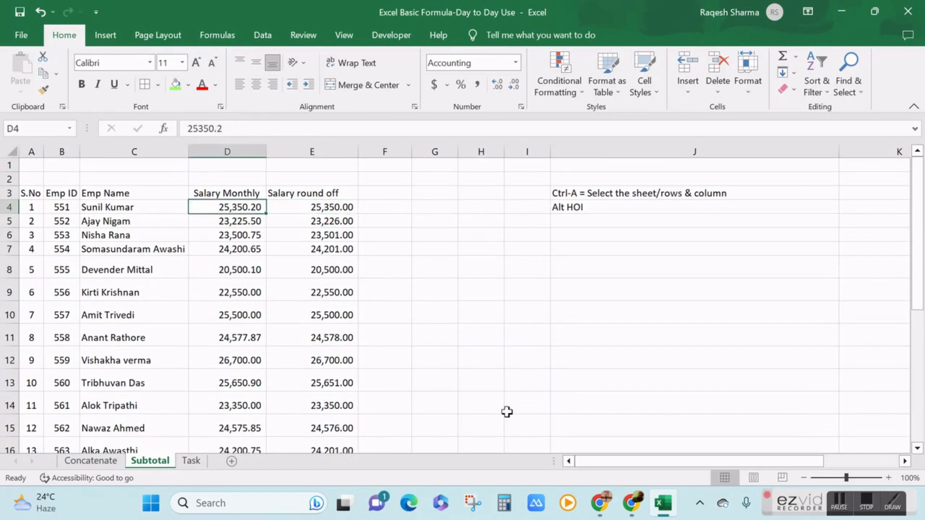
Copy the total formula from E24 into D24 to sum the Salary Monthly column.
{"action": "key", "text": "Right"}
{"action": "key", "text": "Down"}
{"action": "key", "text": "Down"}
{"action": "key", "text": "Down"}
{"action": "key", "text": "Down"}
{"action": "key", "text": "Down"}
{"action": "key", "text": "Down"}
{"action": "key", "text": "Down"}
{"action": "key", "text": "Down"}
{"action": "key", "text": "Down"}
{"action": "key", "text": "Down"}
{"action": "key", "text": "Down"}
{"action": "key", "text": "Down"}
{"action": "key", "text": "Down"}
{"action": "key", "text": "Down"}
{"action": "key", "text": "Down"}
{"action": "key", "text": "Down"}
{"action": "key", "text": "Down"}
{"action": "key", "text": "Down"}
{"action": "key", "text": "Down"}
{"action": "key", "text": "Down"}
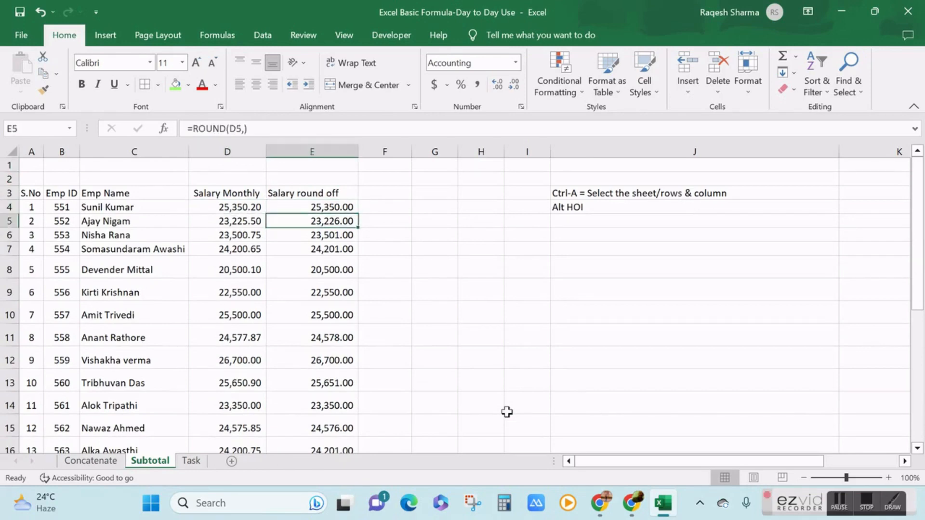
{"action": "key", "text": "Up"}
{"action": "key", "text": "Up"}
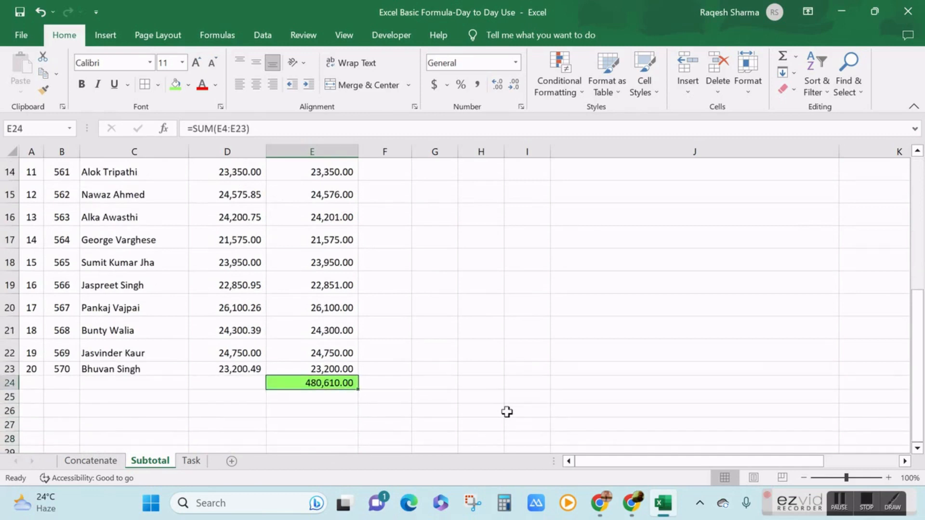
{"action": "key", "text": "ctrl+c"}
{"action": "key", "text": "Left"}
{"action": "key", "text": "ctrl+v"}
Remove the decimals from the monthly salary in D20, making it 26100.
{"action": "key", "text": "Up"}
{"action": "key", "text": "Up"}
{"action": "key", "text": "Up"}
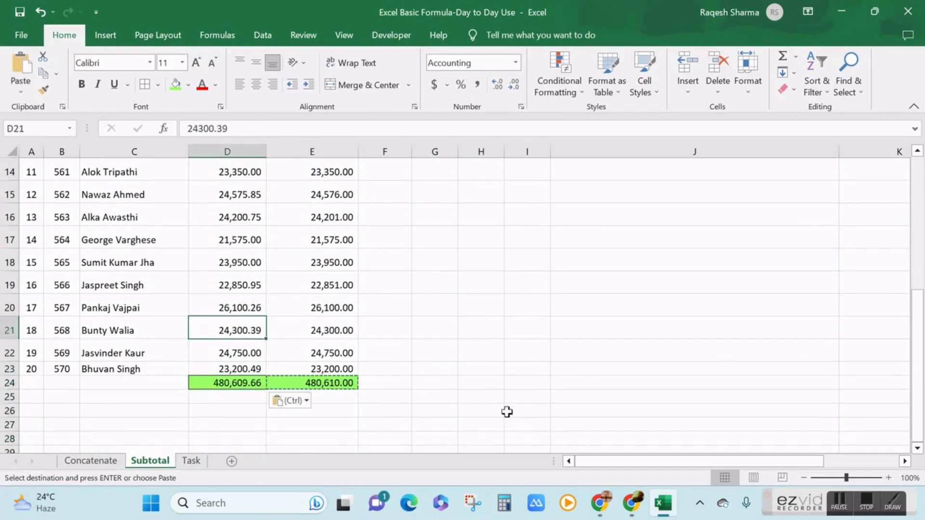
{"action": "key", "text": "Up"}
{"action": "key", "text": "F2"}
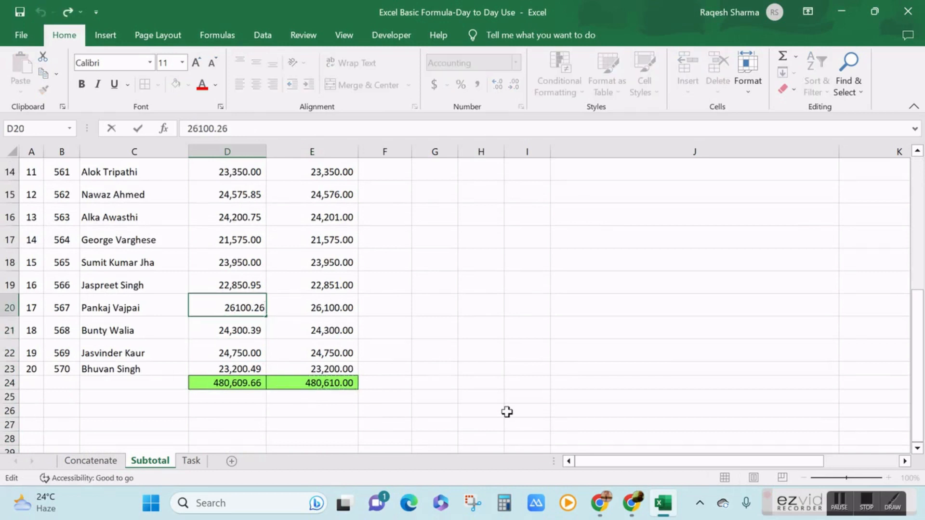
{"action": "key", "text": "BackSpace"}
{"action": "key", "text": "BackSpace"}
{"action": "key", "text": "Return"}
{"action": "key", "text": "Down"}
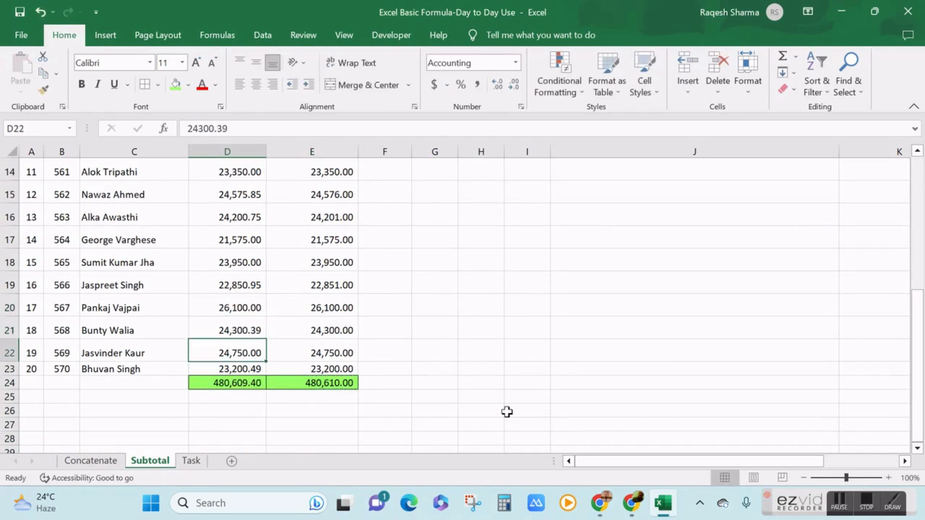
Enter =SUBTOTAL(9,D4:D23) in D2 to total the monthly salaries above the header.
{"action": "key", "text": "Up"}
{"action": "key", "text": "Up"}
{"action": "key", "text": "Down"}
{"action": "key", "text": "Down"}
{"action": "key", "text": "Up"}
{"action": "key", "text": "Up"}
{"action": "key", "text": "Up"}
{"action": "key", "text": "Up"}
{"action": "key", "text": "Up"}
{"action": "key", "text": "Up"}
{"action": "key", "text": "Up"}
{"action": "key", "text": "Up"}
{"action": "key", "text": "Up"}
{"action": "key", "text": "Up"}
{"action": "key", "text": "Up"}
{"action": "key", "text": "Up"}
{"action": "key", "text": "Up"}
{"action": "key", "text": "Up"}
{"action": "key", "text": "Up"}
{"action": "key", "text": "Up"}
{"action": "key", "text": "Up"}
{"action": "key", "text": "Up"}
{"action": "key", "text": "Up"}
{"action": "key", "text": "Up"}
{"action": "key", "text": "Up"}
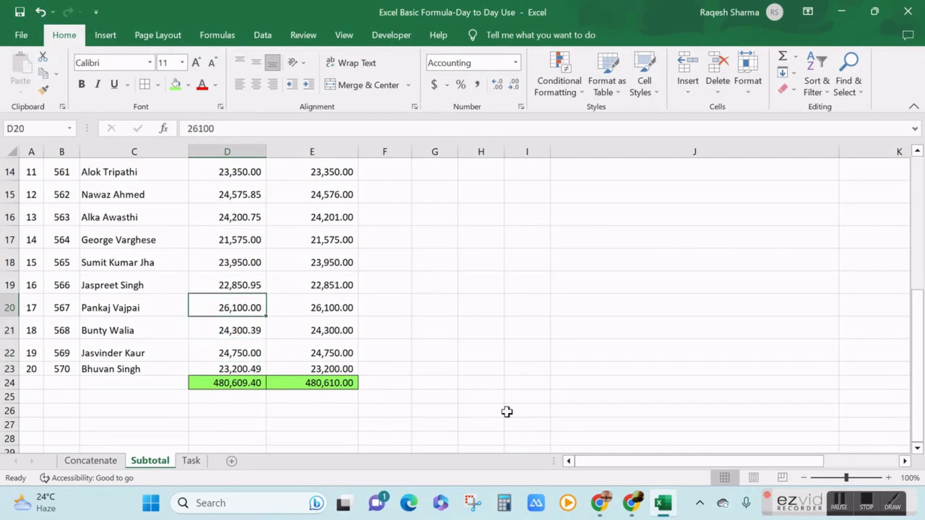
{"action": "key", "text": "Down"}
{"action": "key", "text": "Down"}
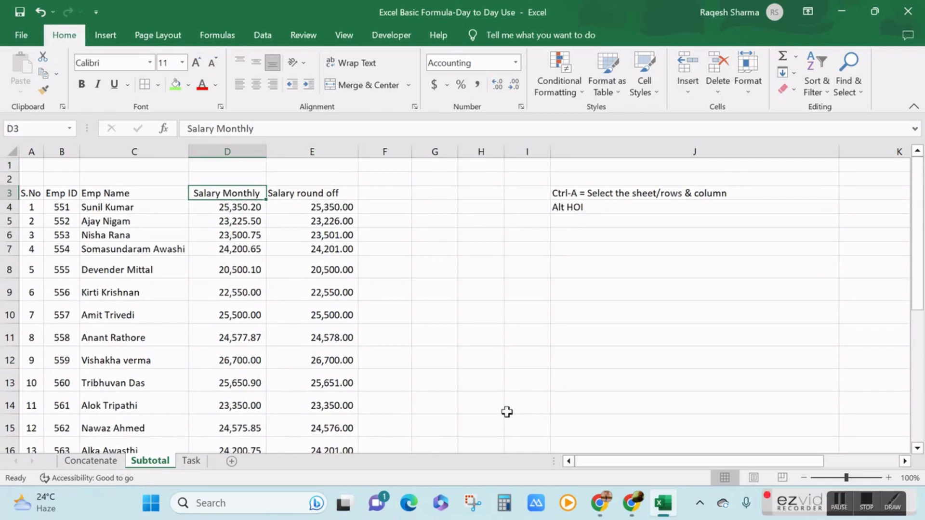
{"action": "key", "text": "Up"}
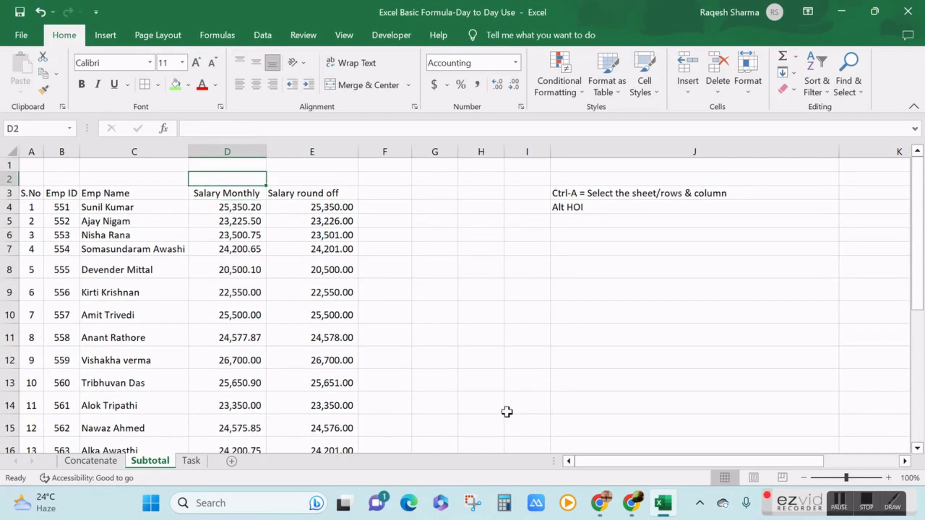
{"action": "type", "text": "="}
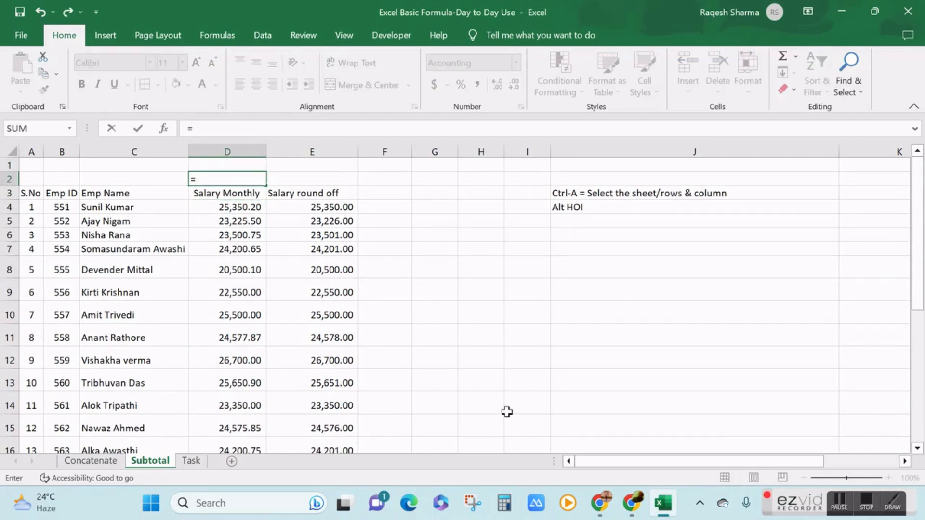
{"action": "type", "text": "subtot"}
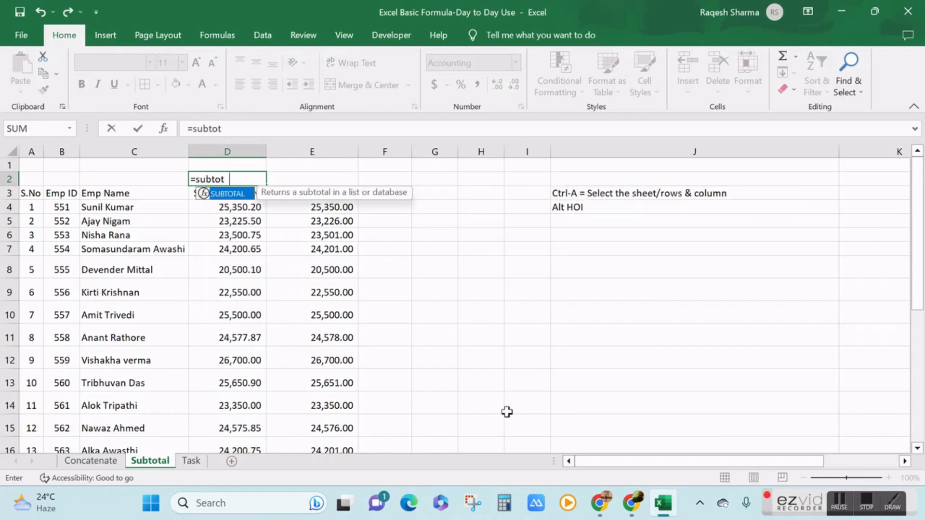
{"action": "type", "text": "al("}
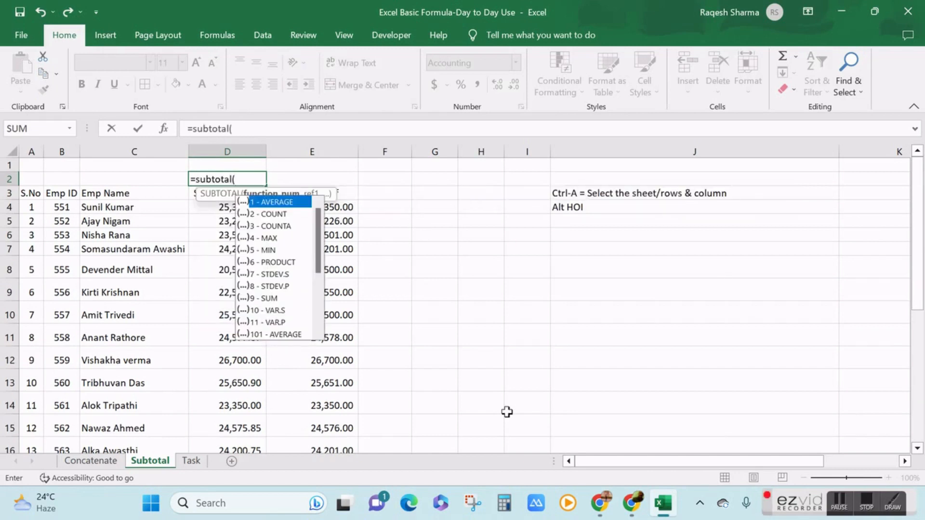
{"action": "type", "text": "9"}
{"action": "type", "text": ","}
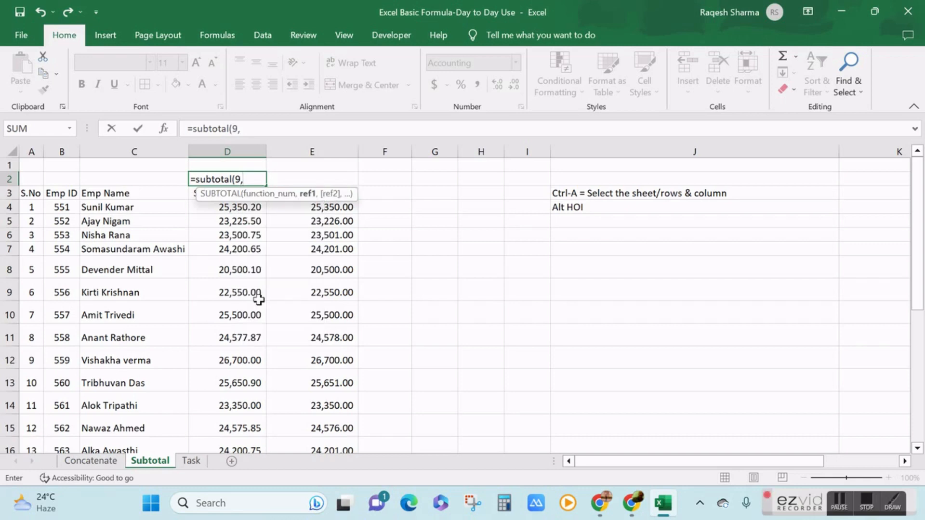
{"action": "key", "text": "Down"}
{"action": "key", "text": "Down"}
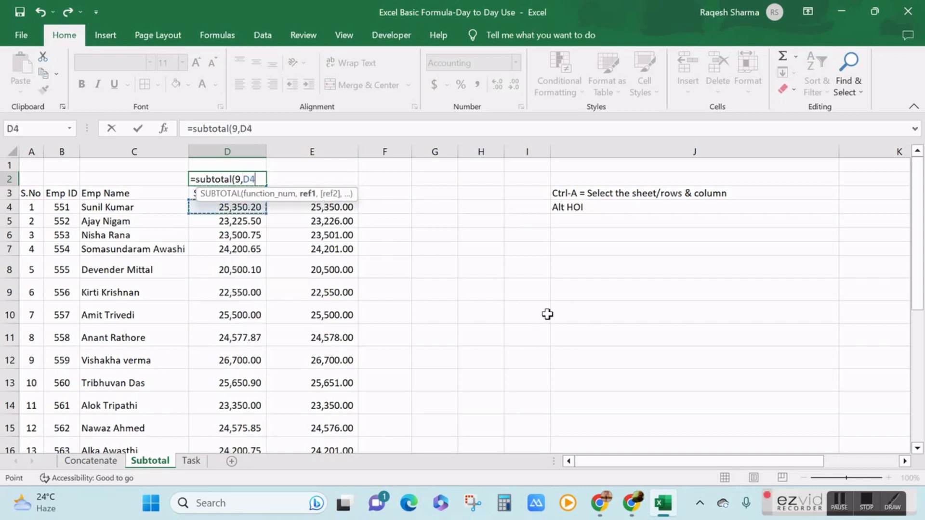
{"action": "key", "text": "shift+Down"}
{"action": "key", "text": "shift+Down"}
{"action": "key", "text": "shift+Down"}
{"action": "key", "text": "shift+Down"}
{"action": "key", "text": "shift+Down"}
{"action": "key", "text": "shift+Down"}
{"action": "key", "text": "shift+Down"}
{"action": "key", "text": "shift+Down"}
{"action": "key", "text": "shift+Down"}
{"action": "key", "text": "shift+Down"}
{"action": "key", "text": "shift+Down"}
{"action": "key", "text": "shift+Down"}
{"action": "key", "text": "shift+Down"}
{"action": "key", "text": "shift+Down"}
{"action": "key", "text": "shift+Down"}
{"action": "key", "text": "shift+Down"}
{"action": "key", "text": "shift+Down"}
{"action": "key", "text": "shift+Down"}
{"action": "key", "text": "shift+Down"}
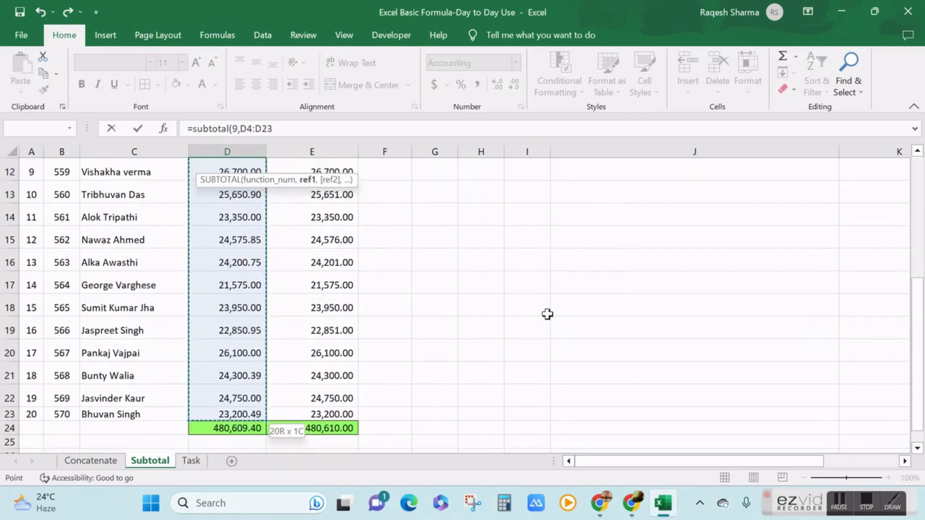
{"action": "type", "text": ")"}
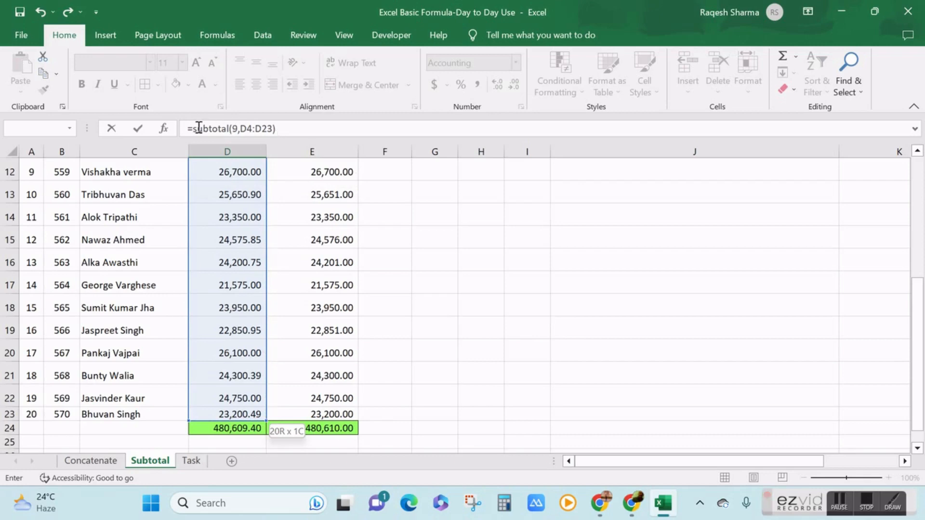
{"action": "key", "text": "Return"}
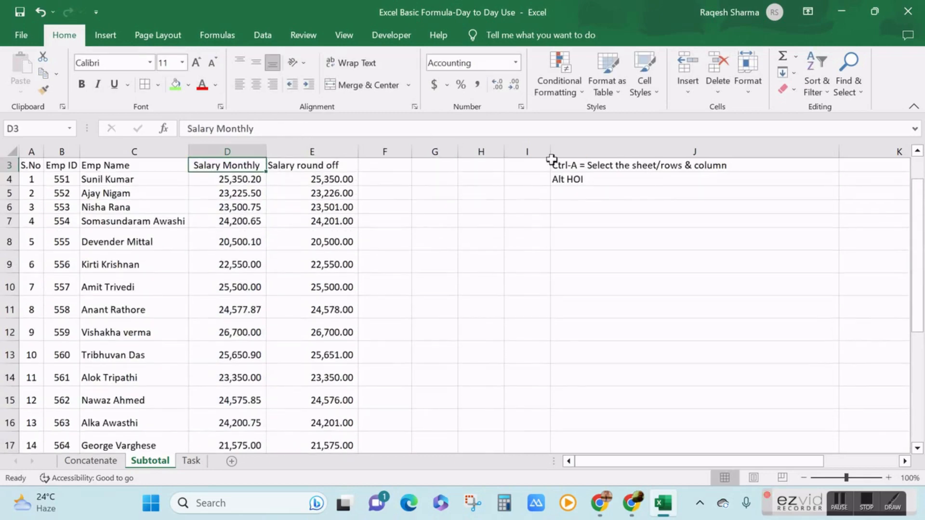
Format the monthly salary subtotal in D2 with a green fill and borders, and copy it into E2 for the rounded salaries.
{"action": "key", "text": "Up"}
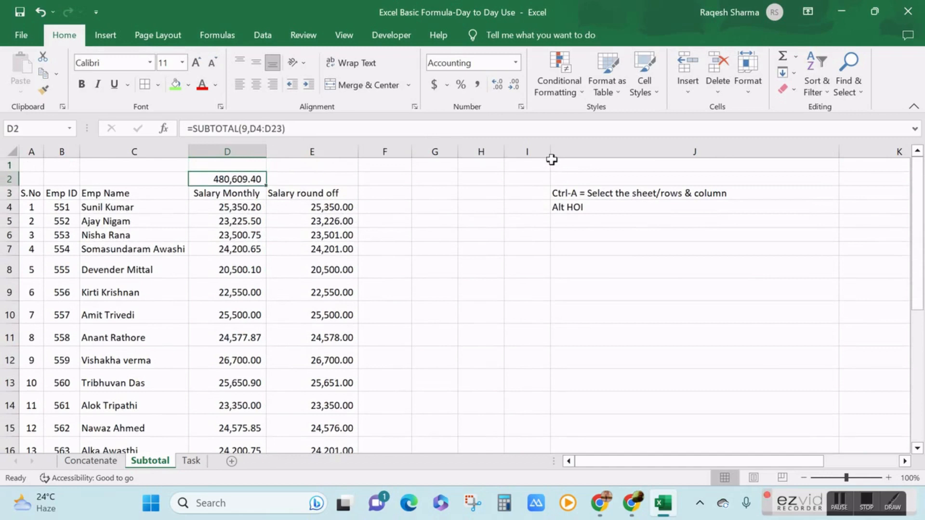
{"action": "left_click", "coordinate": [176, 85]}
{"action": "key", "text": "ctrl+c"}
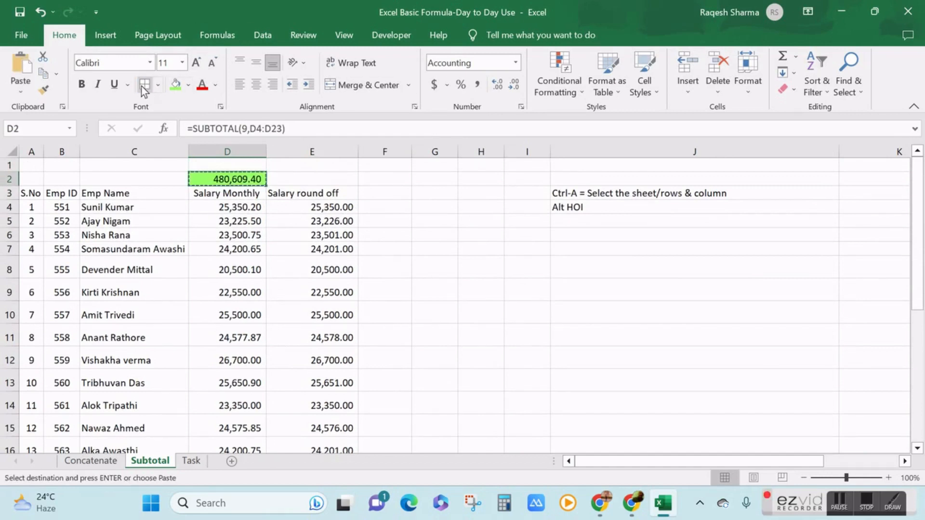
{"action": "key", "text": "Right"}
{"action": "key", "text": "ctrl+v"}
{"action": "key", "text": "Escape"}
{"action": "key", "text": "Left"}
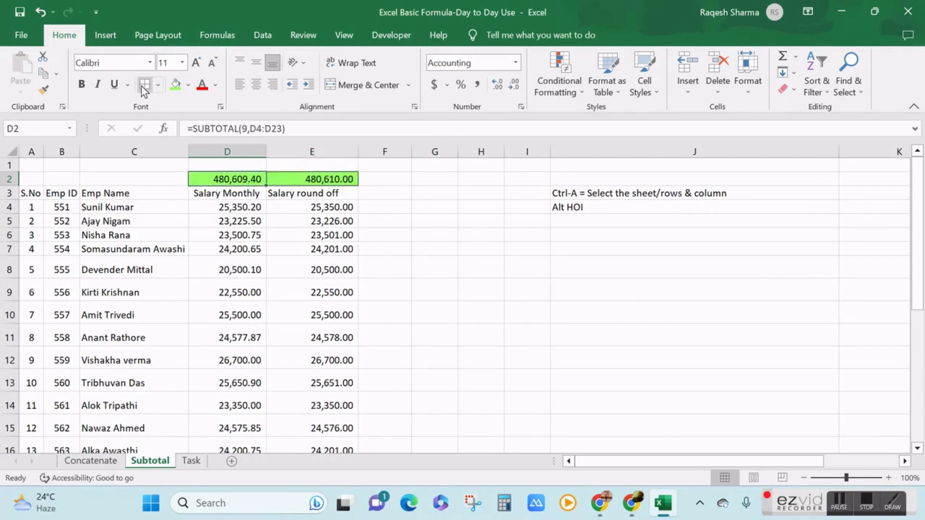
Clear the monthly and rounded salaries of the third employee in D6:E6 to test the subtotals.
{"action": "key", "text": "Down"}
{"action": "key", "text": "Down"}
{"action": "key", "text": "Down"}
{"action": "key", "text": "Down"}
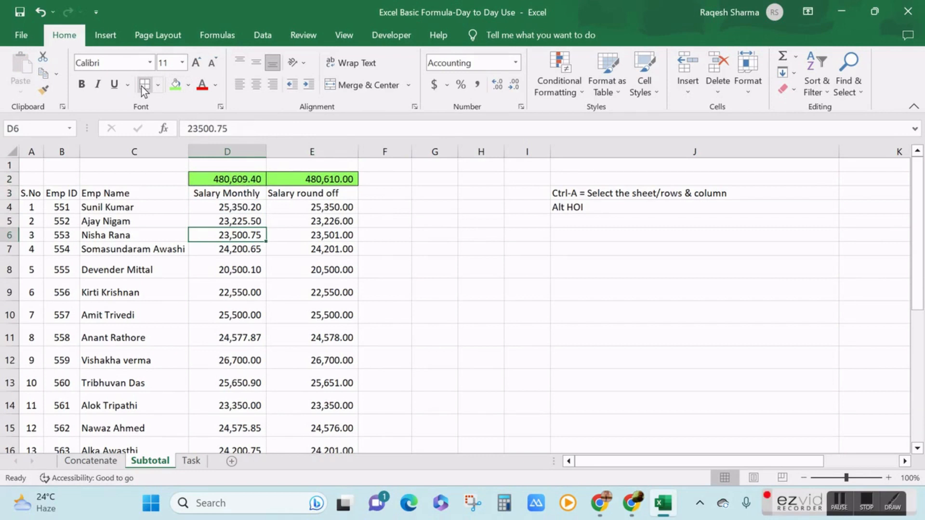
{"action": "key", "text": "Left"}
{"action": "key", "text": "Left"}
{"action": "key", "text": "Left"}
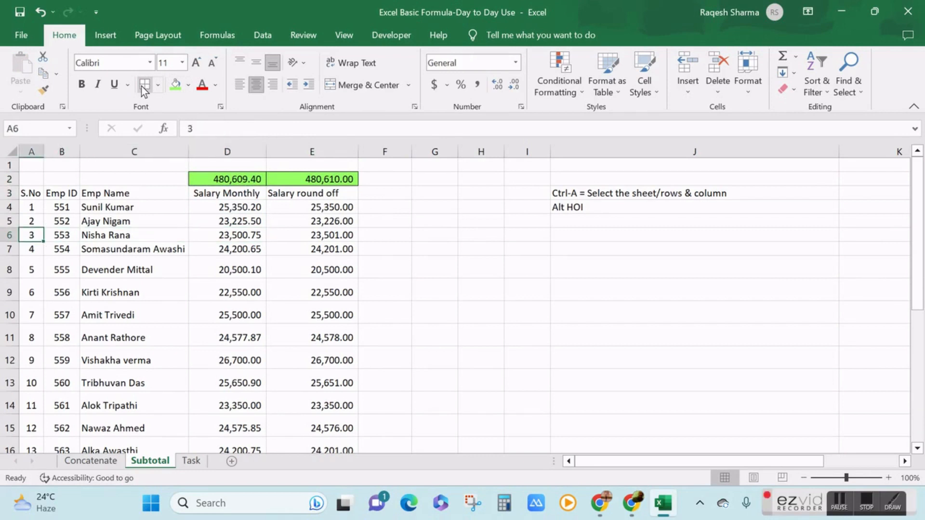
{"action": "key", "text": "Right"}
{"action": "key", "text": "Right"}
{"action": "key", "text": "Right"}
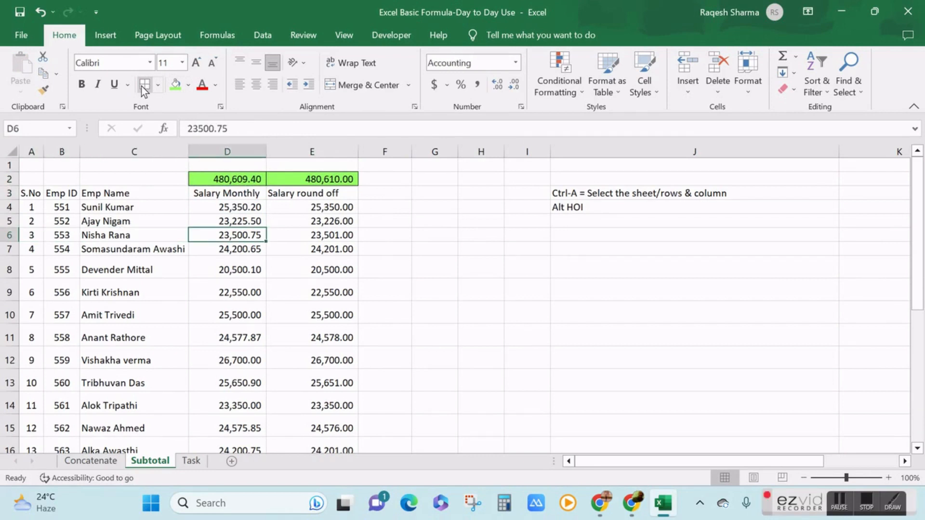
{"action": "key", "text": "shift+Right"}
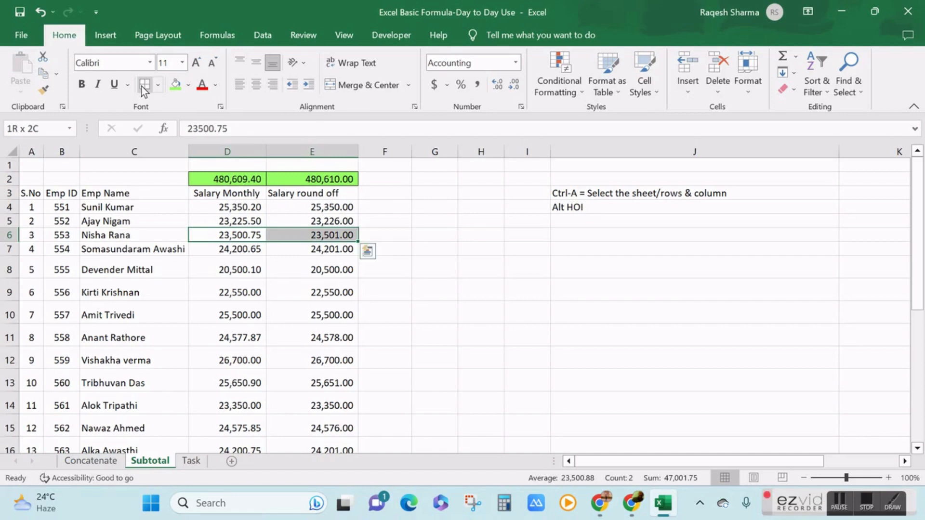
{"action": "key", "text": "Delete"}
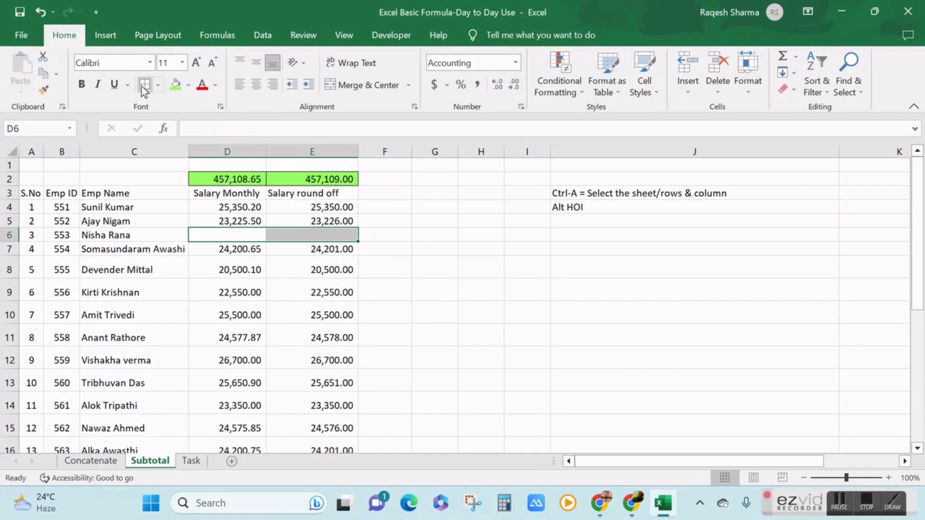
Enter the note "Ctrl Z" in J6.
{"action": "key", "text": "Left"}
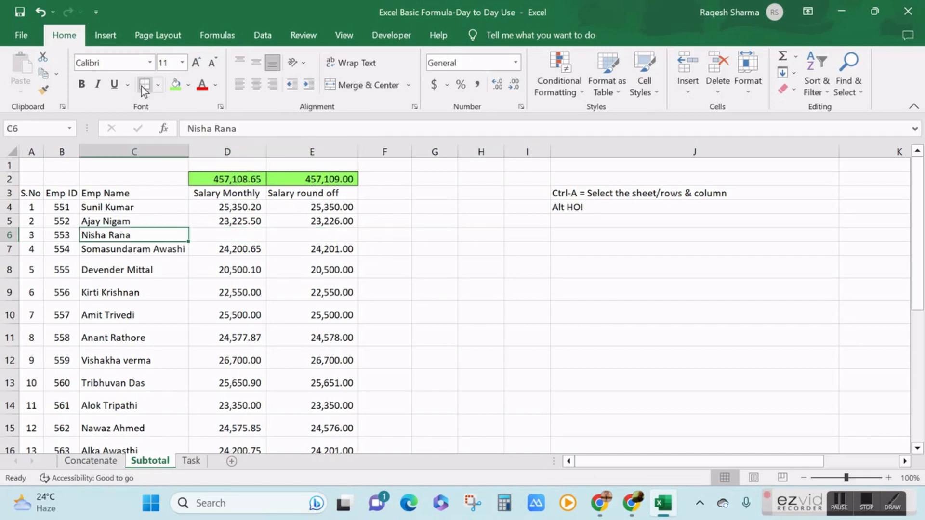
{"action": "key", "text": "Right"}
{"action": "key", "text": "Right"}
{"action": "key", "text": "Right"}
{"action": "key", "text": "Right"}
{"action": "key", "text": "Right"}
{"action": "key", "text": "Right"}
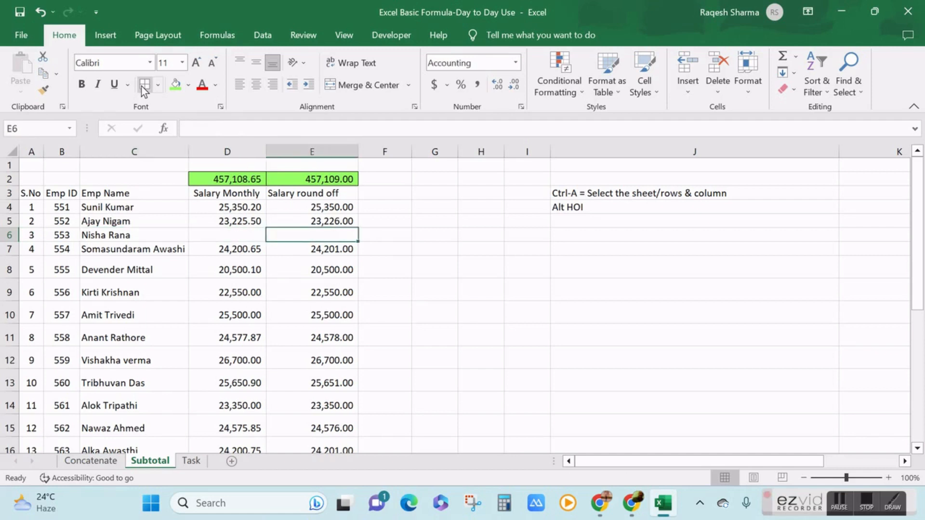
{"action": "key", "text": "Right"}
{"action": "type", "text": "Ctrl"}
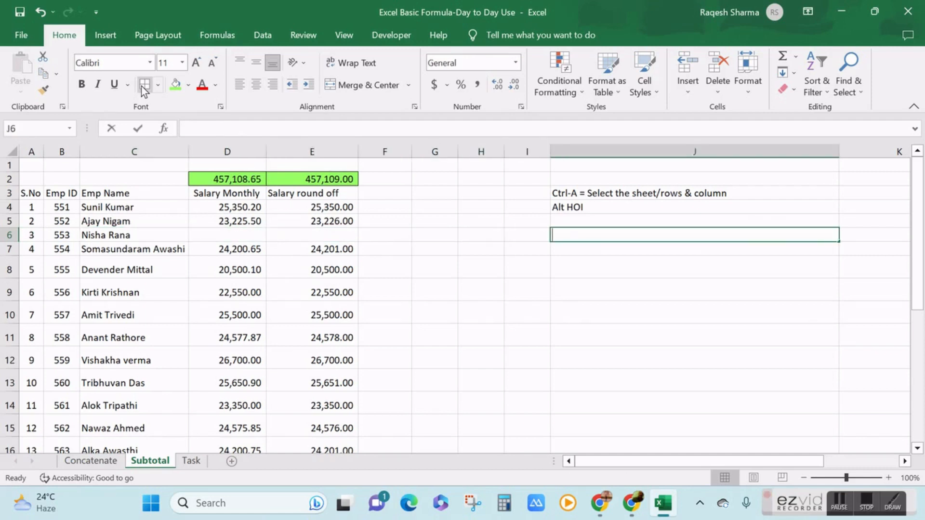
{"action": "type", "text": " Z"}
{"action": "key", "text": "Return"}
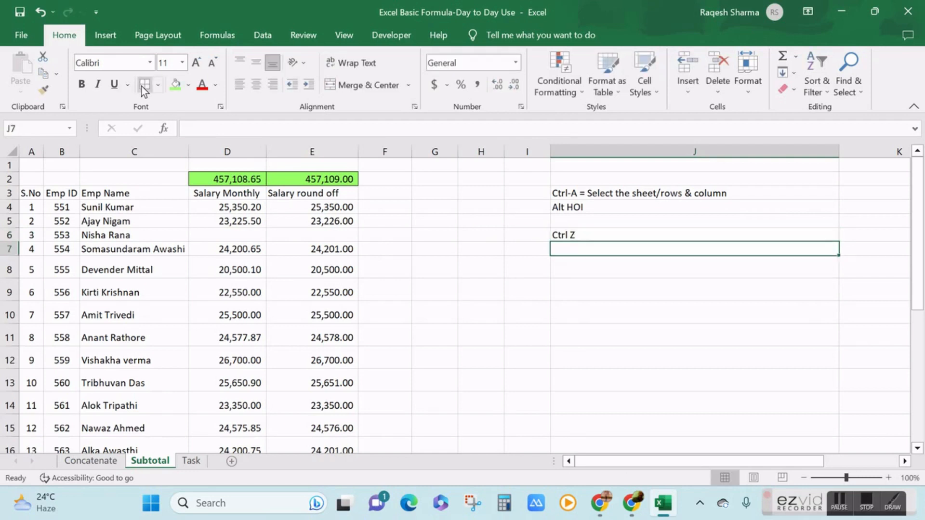
Undo the note in J6 and the clearing of the salaries in D6:E6.
{"action": "key", "text": "Up"}
{"action": "key", "text": "Left"}
{"action": "key", "text": "Left"}
{"action": "key", "text": "Left"}
{"action": "key", "text": "Left"}
{"action": "key", "text": "Left"}
{"action": "key", "text": "Left"}
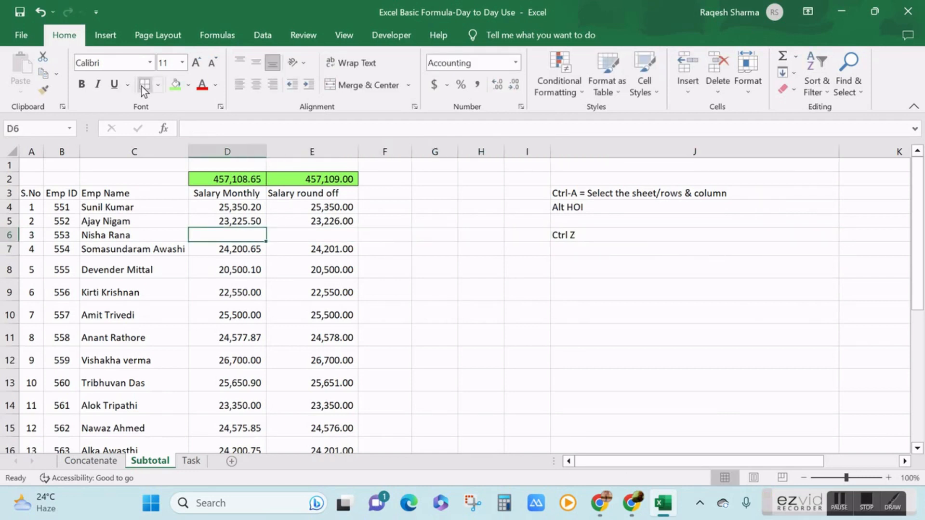
{"action": "key", "text": "ctrl+z"}
{"action": "key", "text": "ctrl+z"}
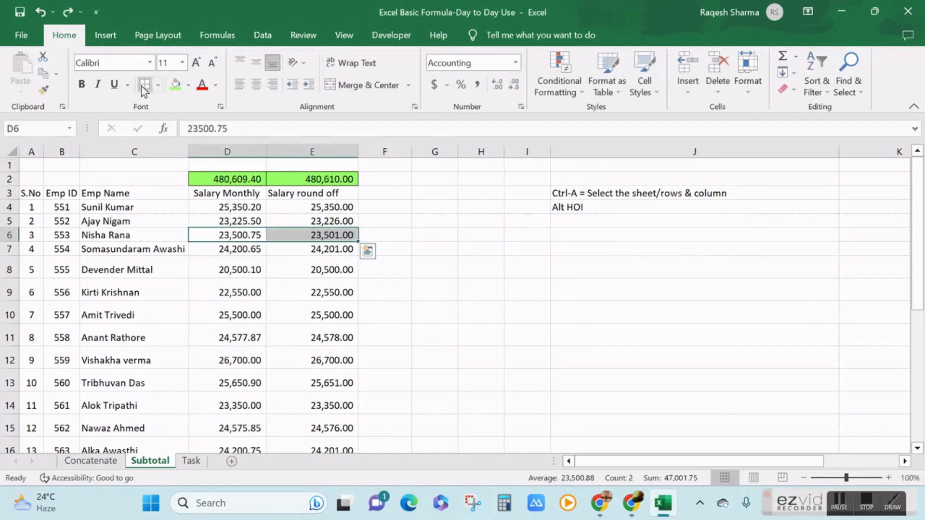
Clear the fifth employee's monthly salary in D8 to test the linked rounding and subtotals, and undo the deletion.
{"action": "key", "text": "Down"}
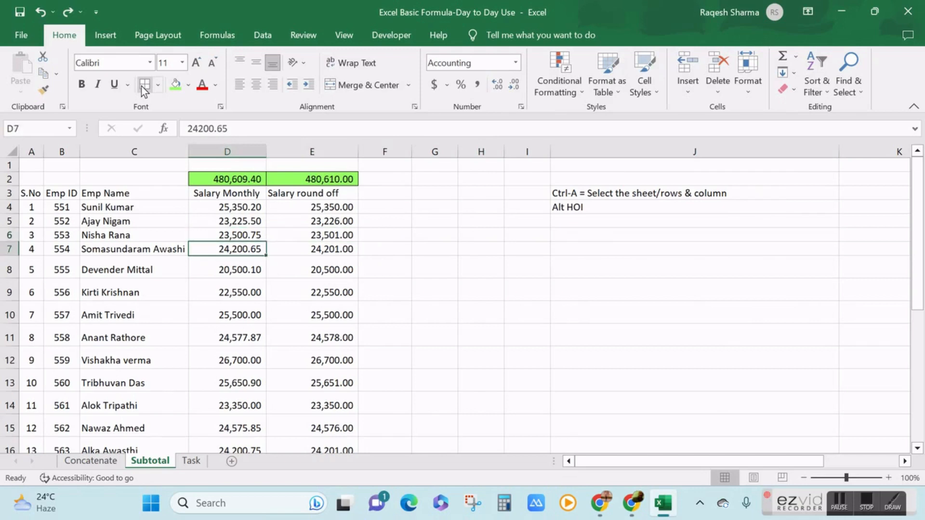
{"action": "key", "text": "Up"}
{"action": "key", "text": "Right"}
{"action": "key", "text": "Down"}
{"action": "key", "text": "Up"}
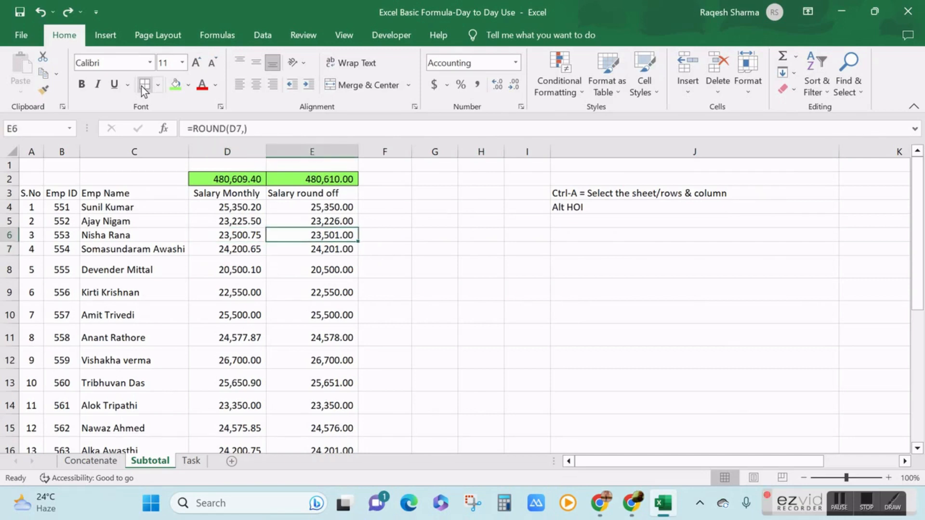
{"action": "key", "text": "Left"}
{"action": "key", "text": "Down"}
{"action": "key", "text": "Down"}
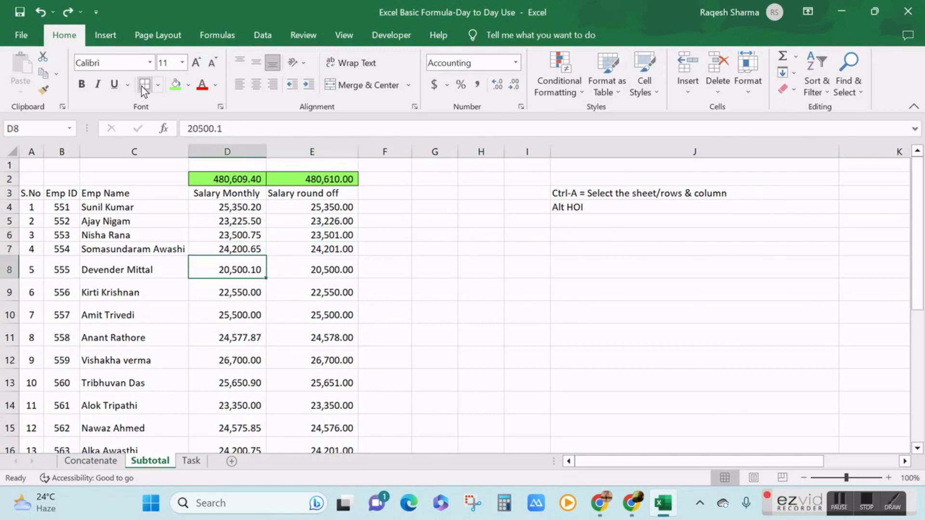
{"action": "key", "text": "Delete"}
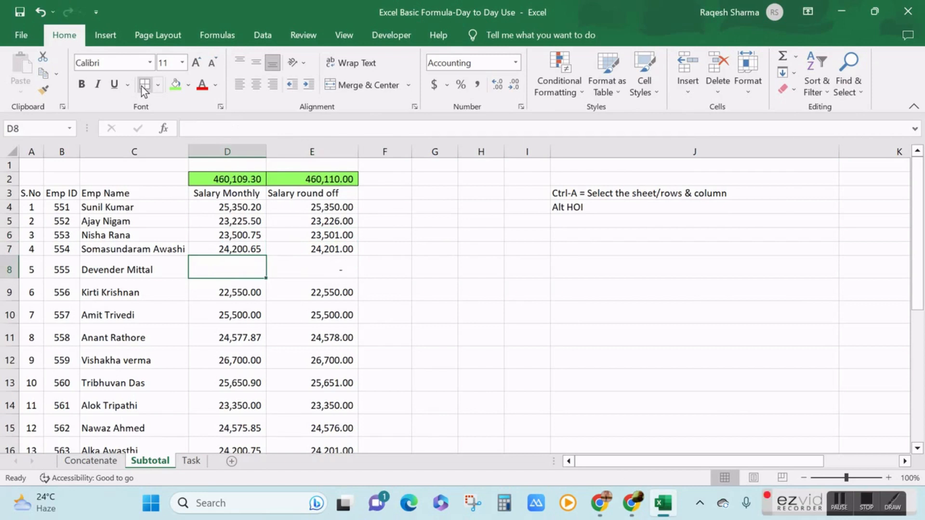
{"action": "key", "text": "ctrl+z"}
Enter the note "Column E shows formula which we don't want" in J8.
{"action": "key", "text": "Right"}
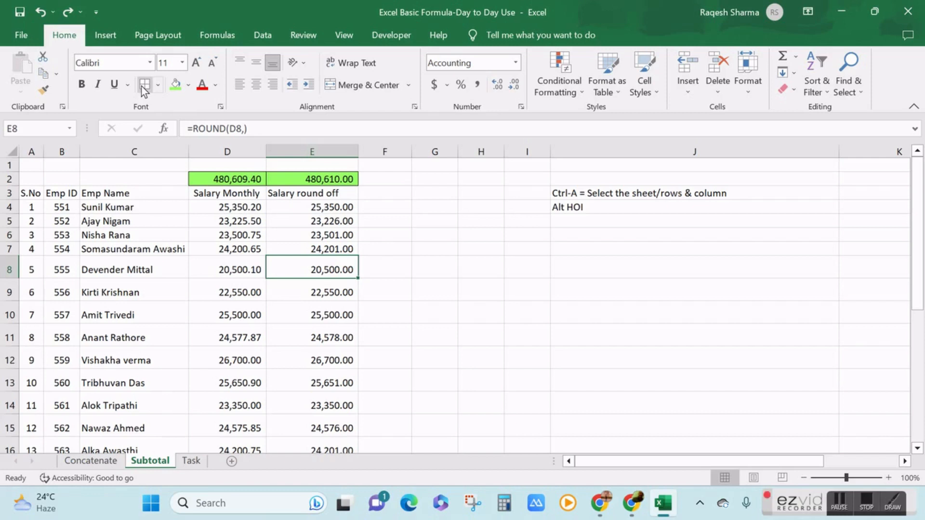
{"action": "key", "text": "Up"}
{"action": "key", "text": "Up"}
{"action": "key", "text": "Up"}
{"action": "key", "text": "Up"}
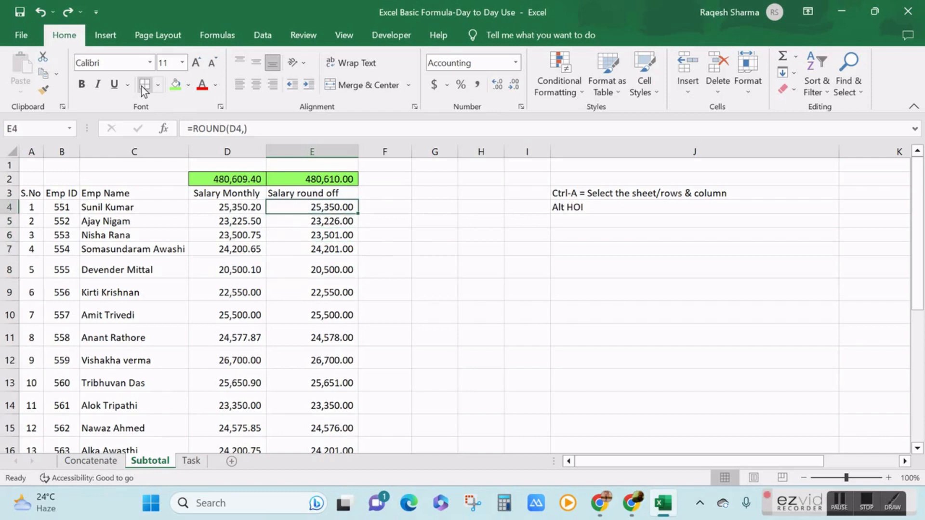
{"action": "key", "text": "Right"}
{"action": "key", "text": "Down"}
{"action": "key", "text": "Down"}
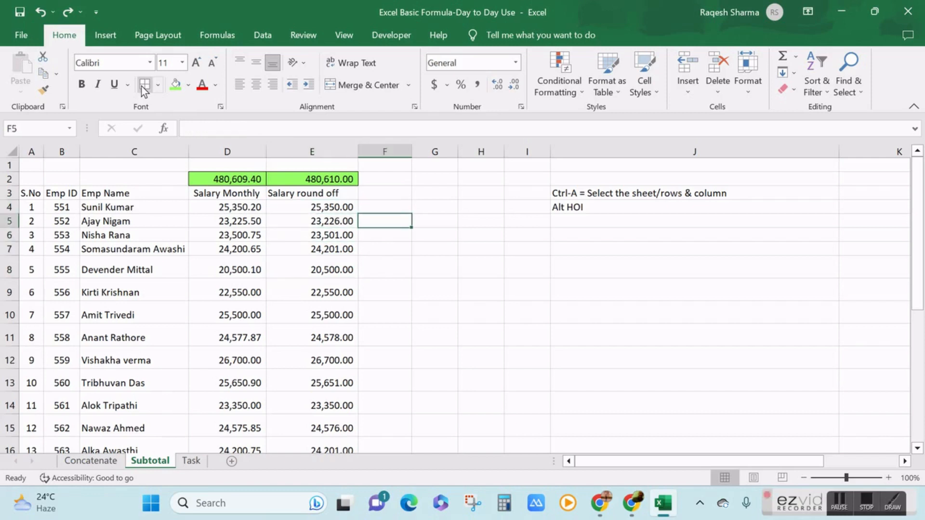
{"action": "key", "text": "Right"}
{"action": "key", "text": "Right"}
{"action": "key", "text": "Right"}
{"action": "key", "text": "Right"}
{"action": "key", "text": "Down"}
{"action": "key", "text": "Down"}
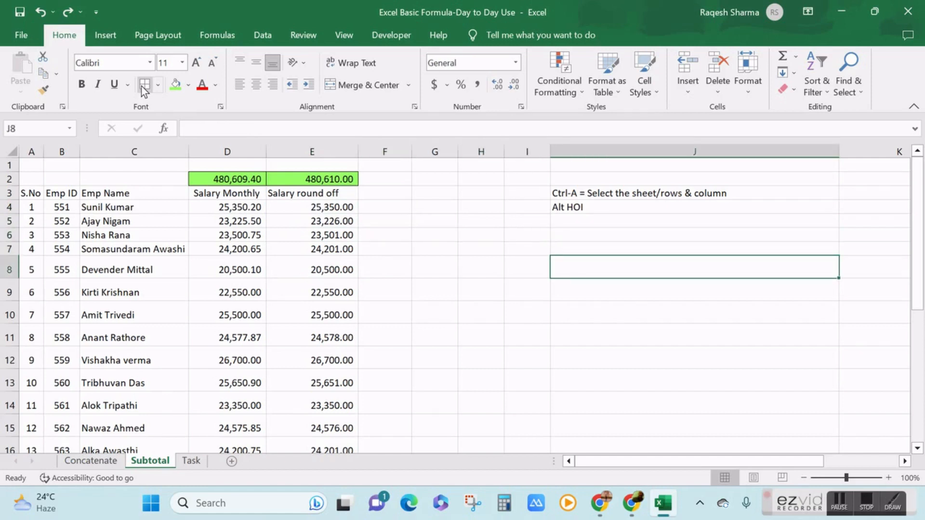
{"action": "type", "text": "Coluim"}
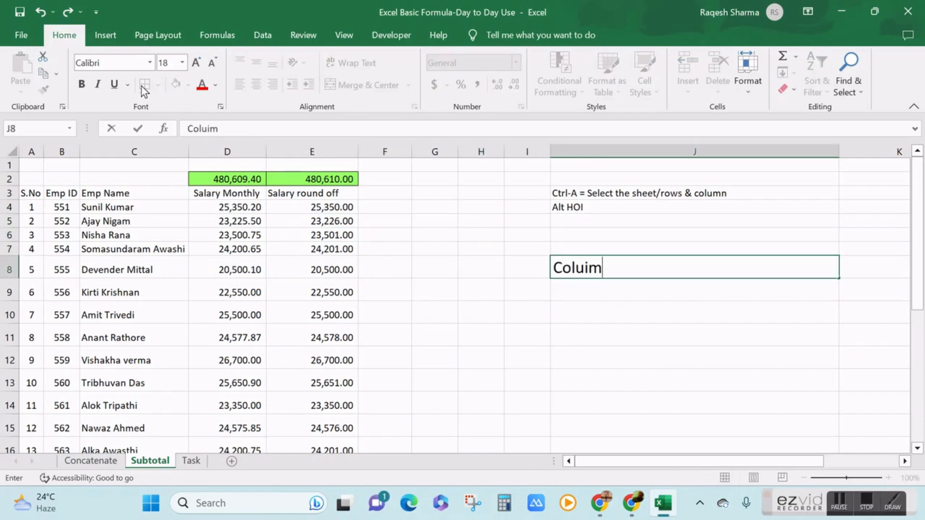
{"action": "key", "text": "BackSpace"}
{"action": "key", "text": "BackSpace"}
{"action": "key", "text": "BackSpace"}
{"action": "type", "text": "m"}
{"action": "key", "text": "BackSpace"}
{"action": "type", "text": "umn E sh"}
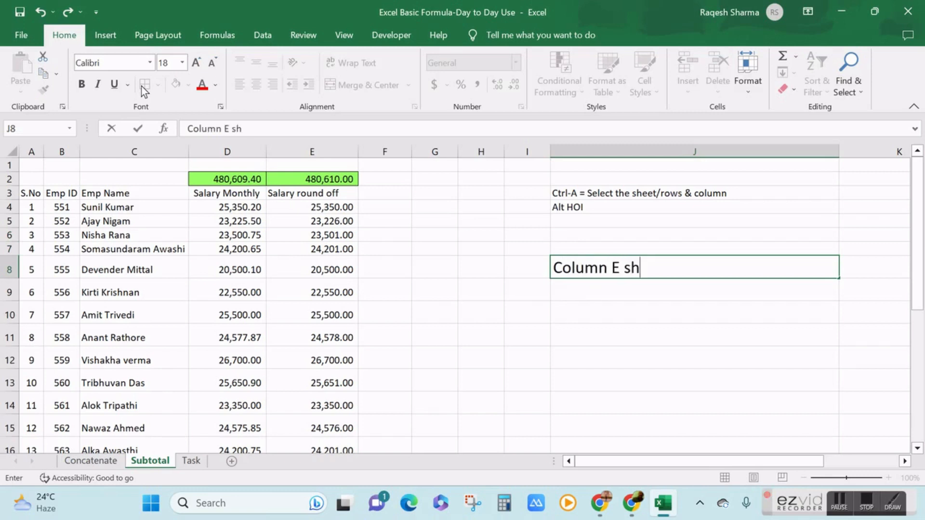
{"action": "type", "text": "ows fo"}
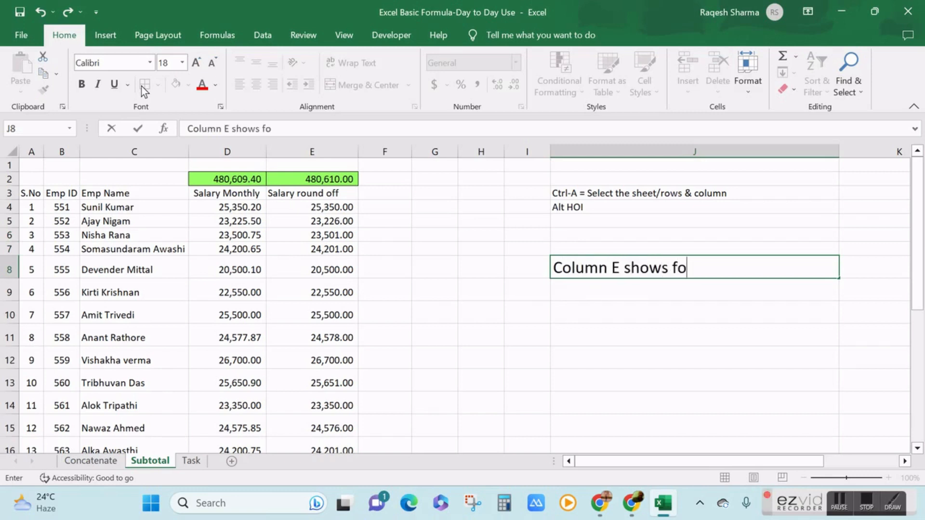
{"action": "type", "text": "rmula"}
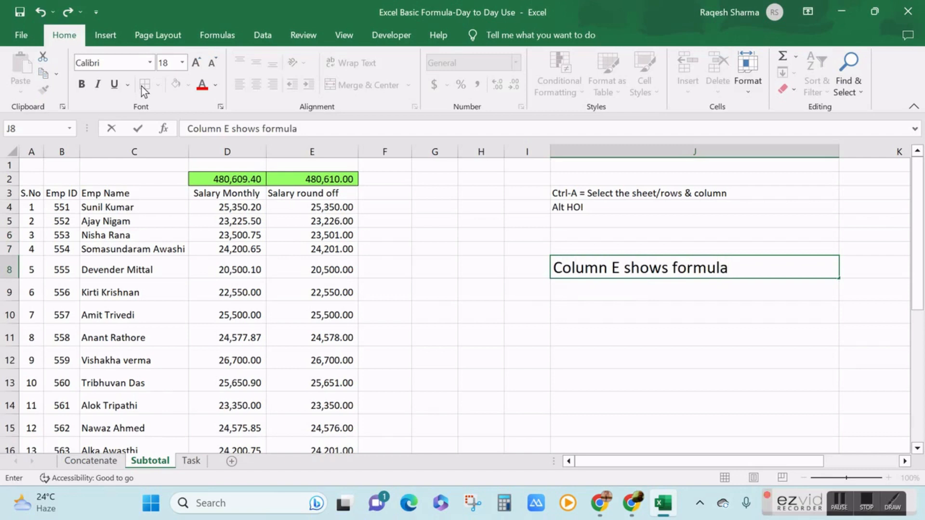
{"action": "type", "text": " which we"}
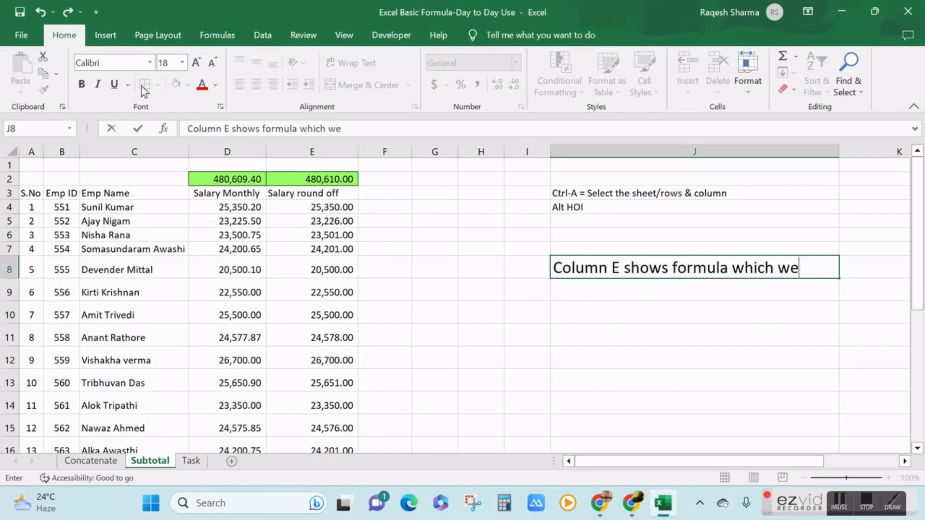
{"action": "type", "text": " don’t want"}
{"action": "key", "text": "Return"}
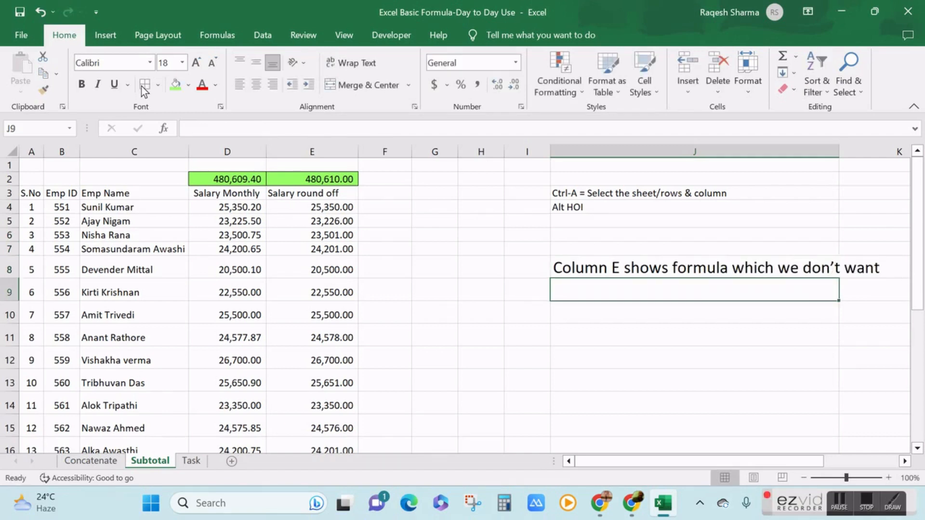
Replace the ROUND formulas in E4:E23 with their values by copying the range and pasting it over itself as values only.
{"action": "key", "text": "Up"}
{"action": "key", "text": "Left"}
{"action": "key", "text": "Left"}
{"action": "key", "text": "Left"}
{"action": "key", "text": "Left"}
{"action": "key", "text": "Left"}
{"action": "key", "text": "Up"}
{"action": "key", "text": "Up"}
{"action": "key", "text": "Up"}
{"action": "key", "text": "Up"}
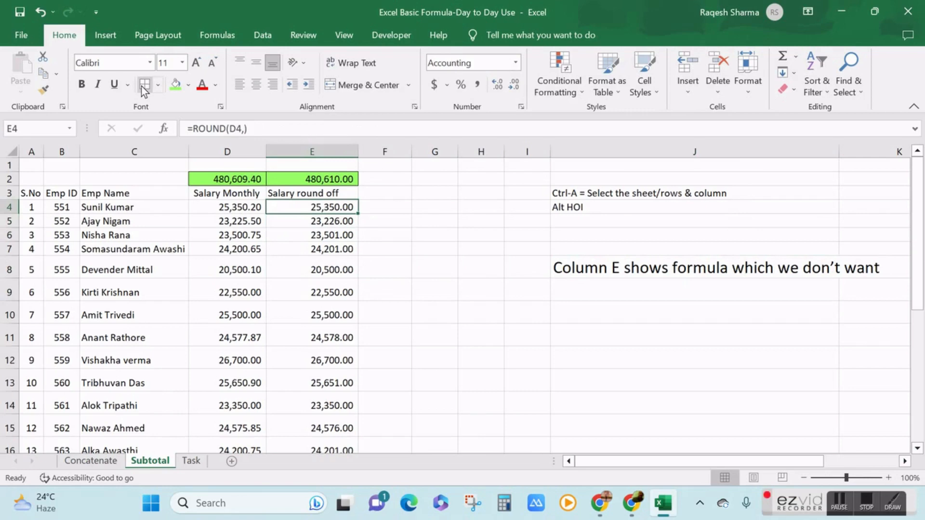
{"action": "key", "text": "ctrl+shift+Down"}
{"action": "key", "text": "shift+Up"}
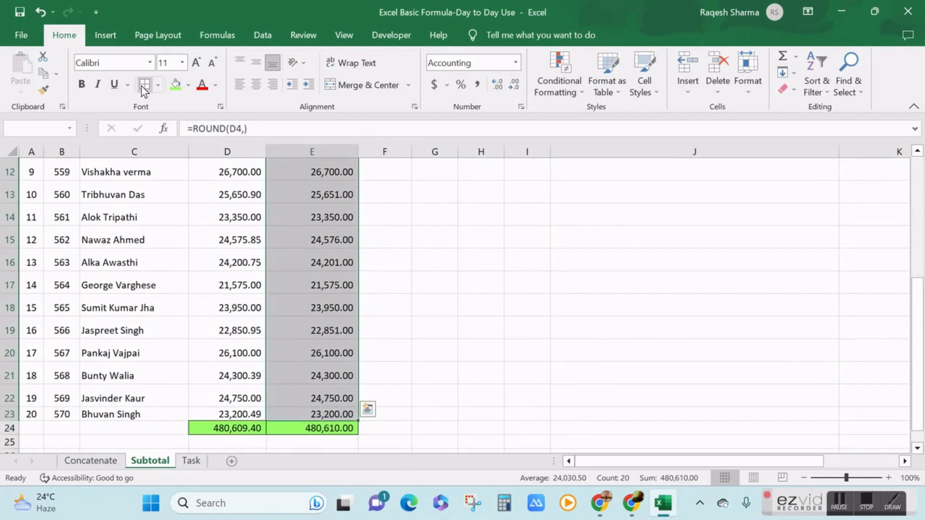
{"action": "key", "text": "ctrl+c"}
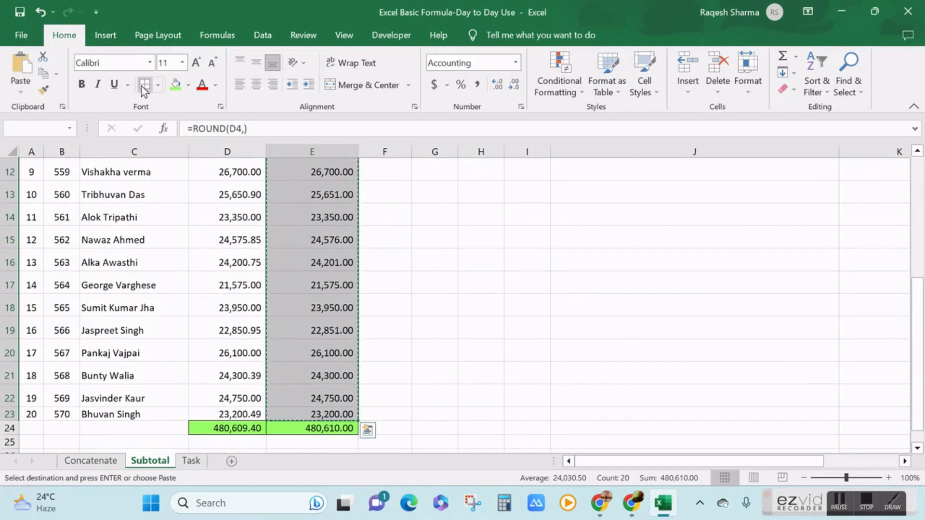
{"action": "key", "text": "alt+h"}
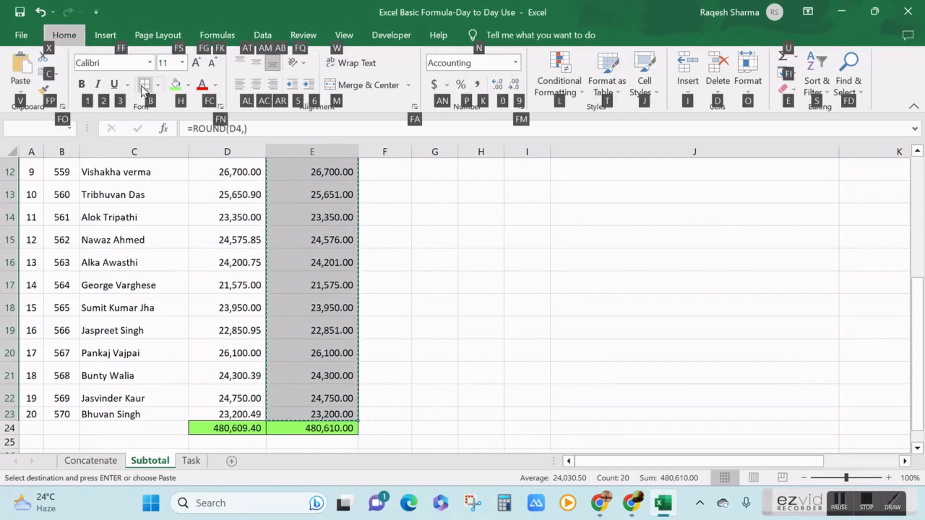
{"action": "key", "text": "v"}
{"action": "key", "text": "v"}
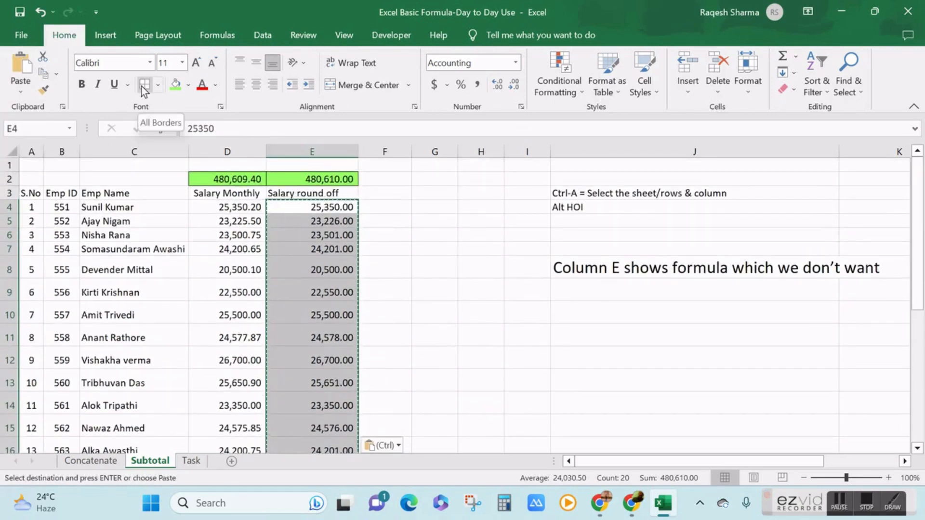
{"action": "key", "text": "Return"}
{"action": "key", "text": "Up"}
{"action": "key", "text": "Right"}
{"action": "key", "text": "Right"}
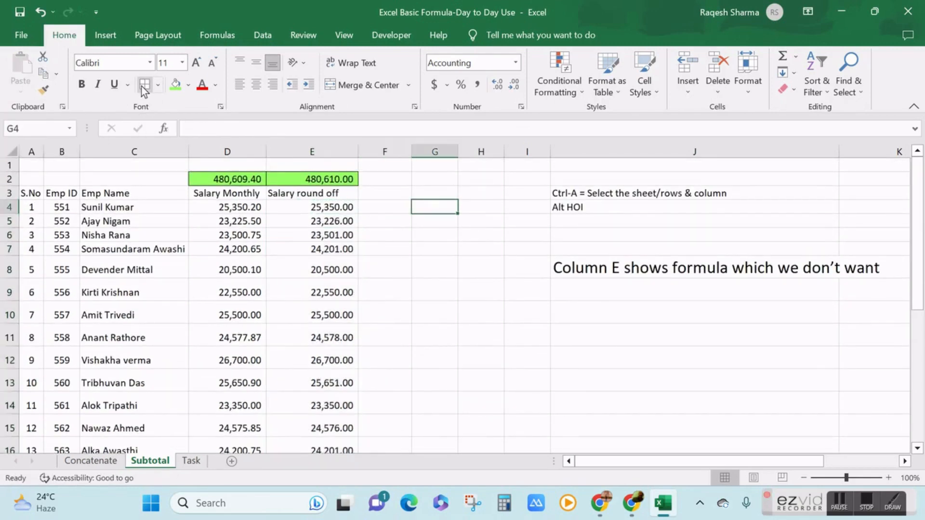
{"action": "key", "text": "Right"}
{"action": "key", "text": "Down"}
{"action": "key", "text": "Down"}
{"action": "key", "text": "Down"}
{"action": "key", "text": "Down"}
{"action": "key", "text": "Down"}
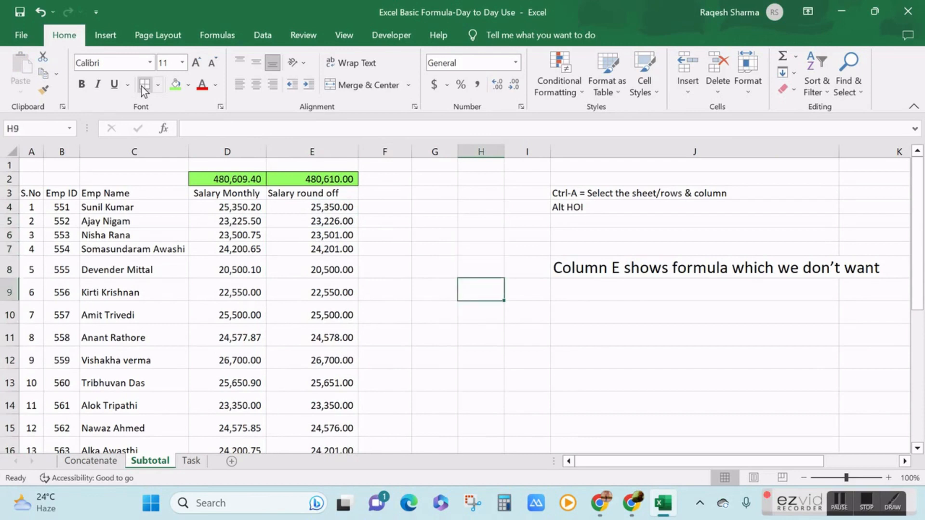
Select the rounded salaries in E4:E23, from the first to the last employee.
{"action": "key", "text": "Right"}
{"action": "key", "text": "Up"}
{"action": "key", "text": "Right"}
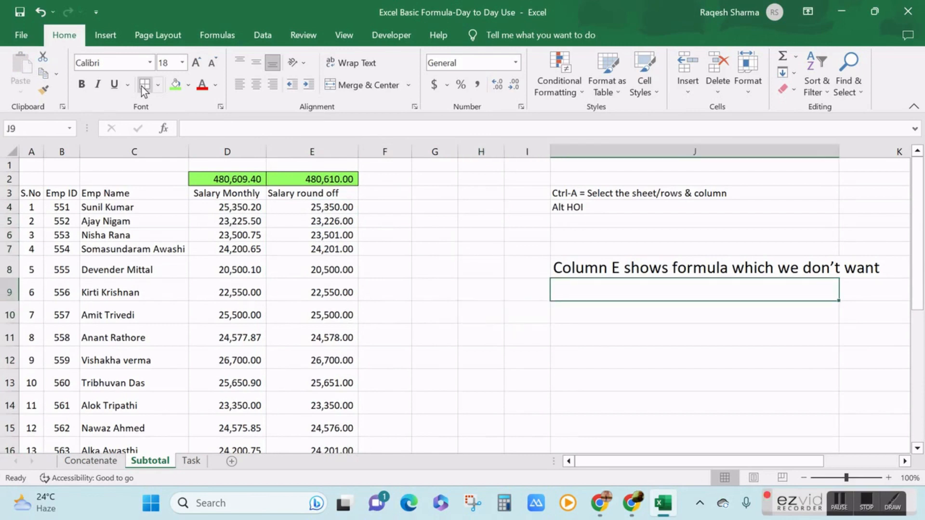
{"action": "key", "text": "Left"}
{"action": "key", "text": "Left"}
{"action": "key", "text": "Left"}
{"action": "key", "text": "Left"}
{"action": "key", "text": "Left"}
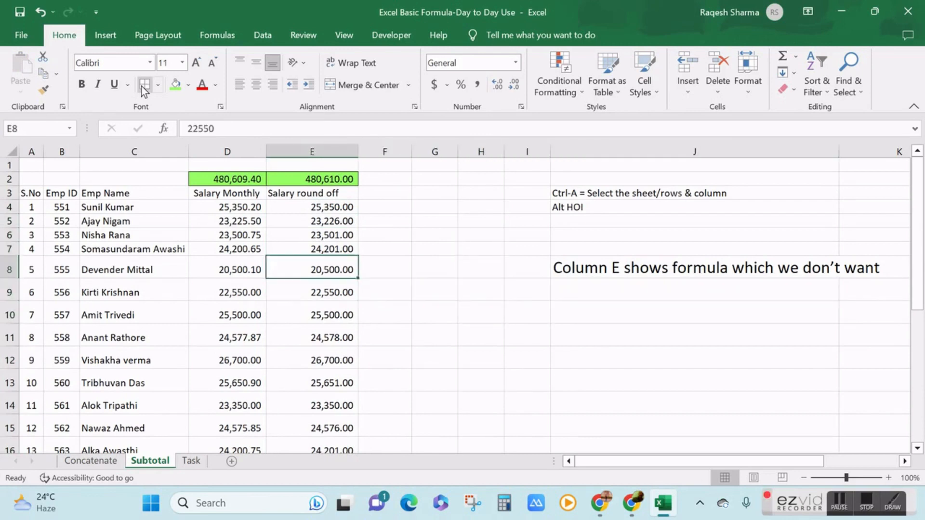
{"action": "key", "text": "Up"}
{"action": "key", "text": "Up"}
{"action": "key", "text": "Up"}
{"action": "key", "text": "Up"}
{"action": "key", "text": "Up"}
{"action": "key", "text": "shift+Down"}
{"action": "key", "text": "shift+Down"}
{"action": "key", "text": "shift+Down"}
{"action": "key", "text": "shift+Down"}
{"action": "key", "text": "shift+Down"}
{"action": "key", "text": "shift+Down"}
{"action": "key", "text": "shift+Down"}
{"action": "key", "text": "shift+Down"}
{"action": "key", "text": "shift+Down"}
{"action": "key", "text": "shift+Down"}
{"action": "key", "text": "shift+Down"}
{"action": "key", "text": "shift+Down"}
{"action": "key", "text": "shift+Down"}
{"action": "key", "text": "shift+Down"}
{"action": "key", "text": "shift+Down"}
{"action": "key", "text": "shift+Down"}
{"action": "key", "text": "shift+Down"}
{"action": "key", "text": "shift+Down"}
{"action": "key", "text": "shift+Down"}
{"action": "key", "text": "shift+Down"}
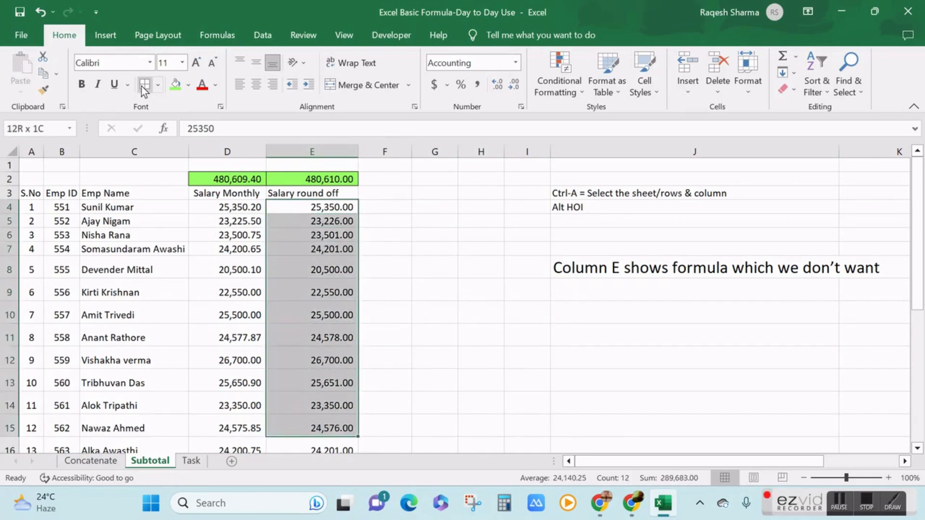
{"action": "key", "text": "shift+Up"}
{"action": "key", "text": "shift+Up"}
{"action": "key", "text": "shift+Up"}
{"action": "key", "text": "shift+Up"}
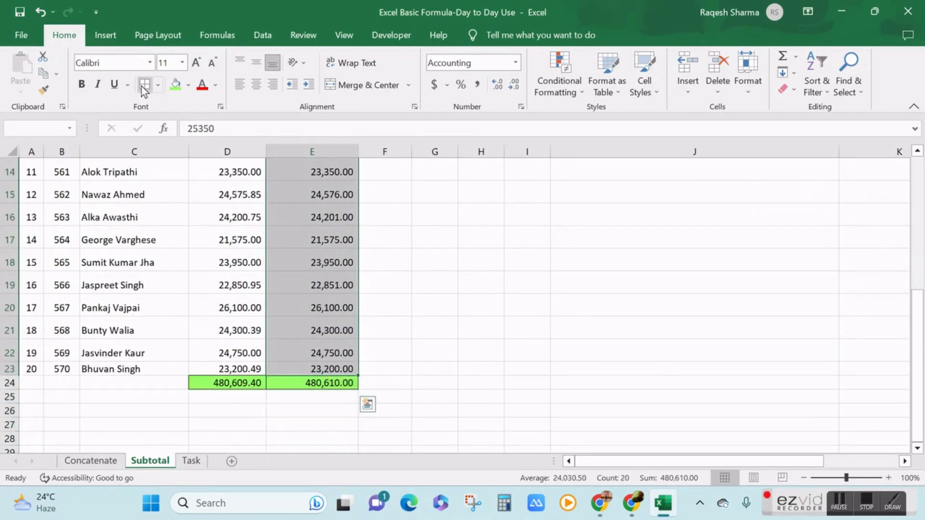
Enter the notes "Ctrl -Select Rows" in J9 and "then type" in J10.
{"action": "key", "text": "Up"}
{"action": "key", "text": "Right"}
{"action": "key", "text": "Right"}
{"action": "key", "text": "Right"}
{"action": "key", "text": "Right"}
{"action": "key", "text": "Down"}
{"action": "key", "text": "Down"}
{"action": "key", "text": "Down"}
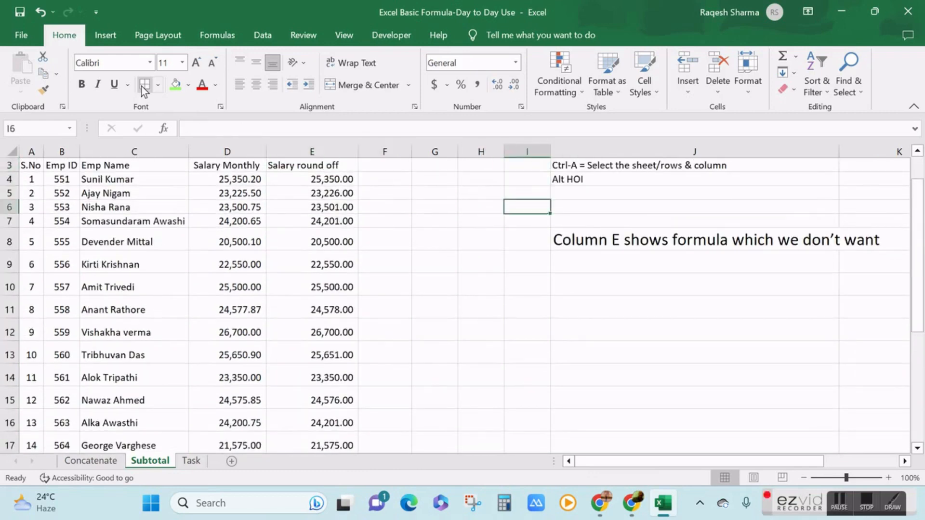
{"action": "key", "text": "Down"}
{"action": "key", "text": "Down"}
{"action": "key", "text": "Down"}
{"action": "key", "text": "Right"}
{"action": "type", "text": "C"}
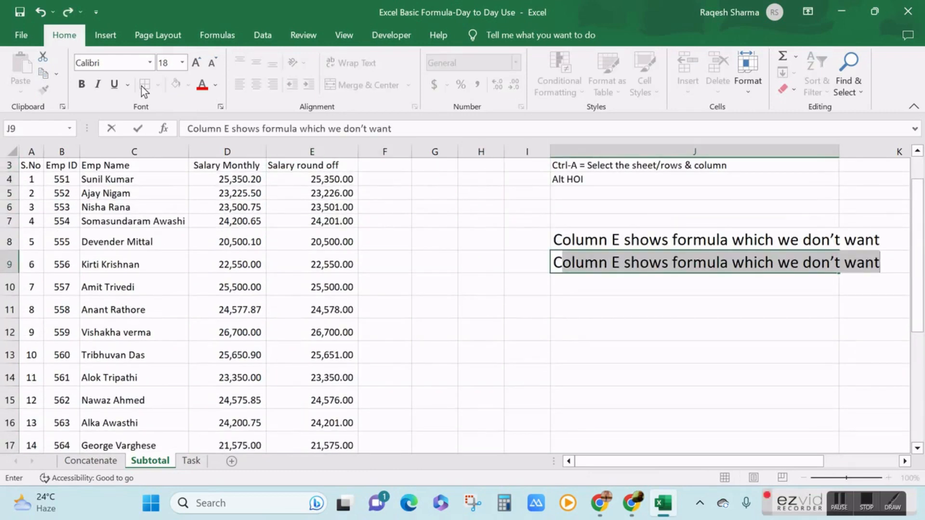
{"action": "type", "text": "trl"}
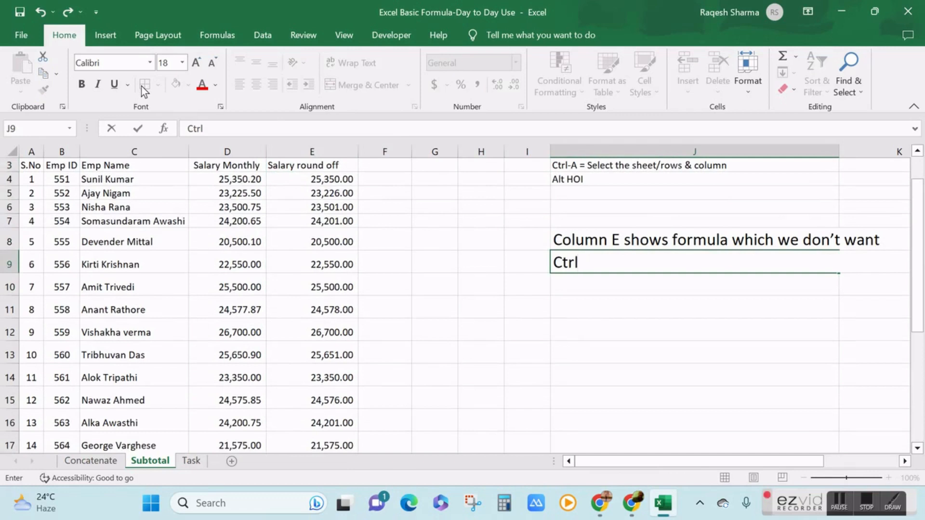
{"action": "type", "text": " -Select"}
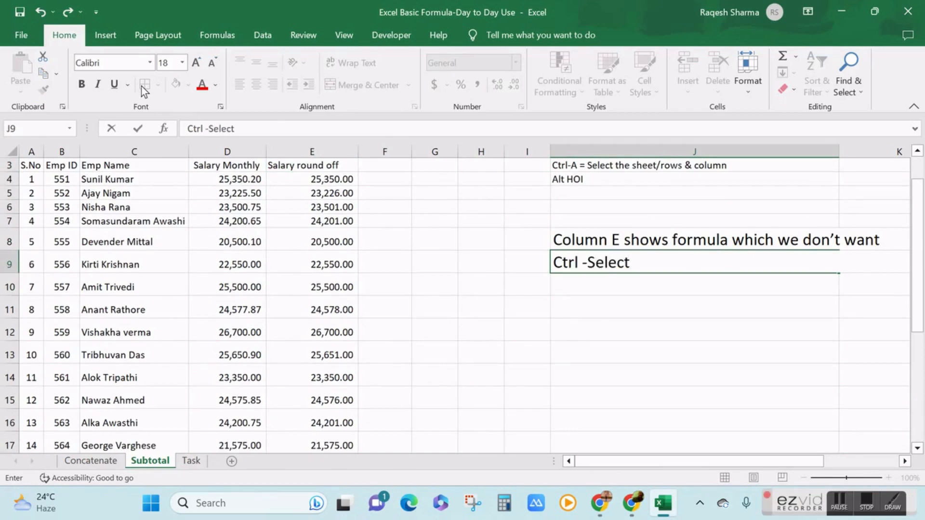
{"action": "type", "text": " Rows"}
{"action": "key", "text": "Return"}
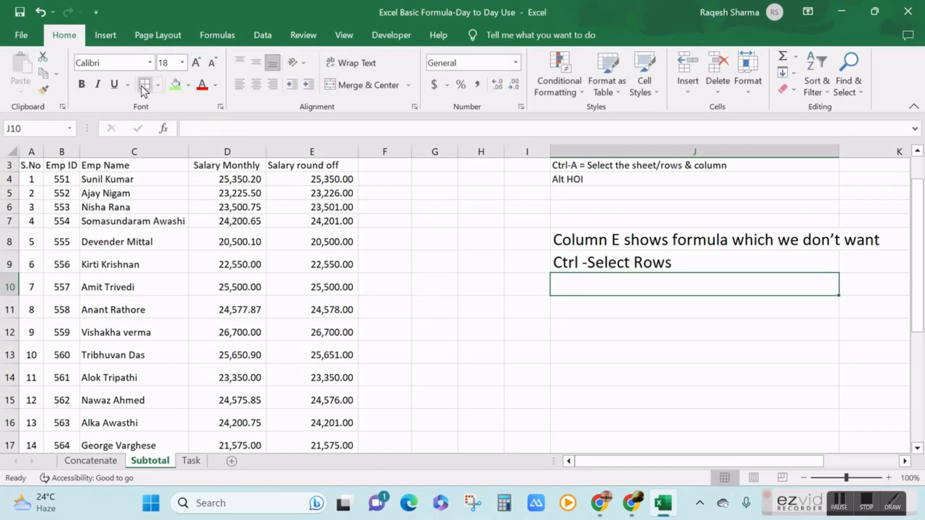
{"action": "type", "text": "then "}
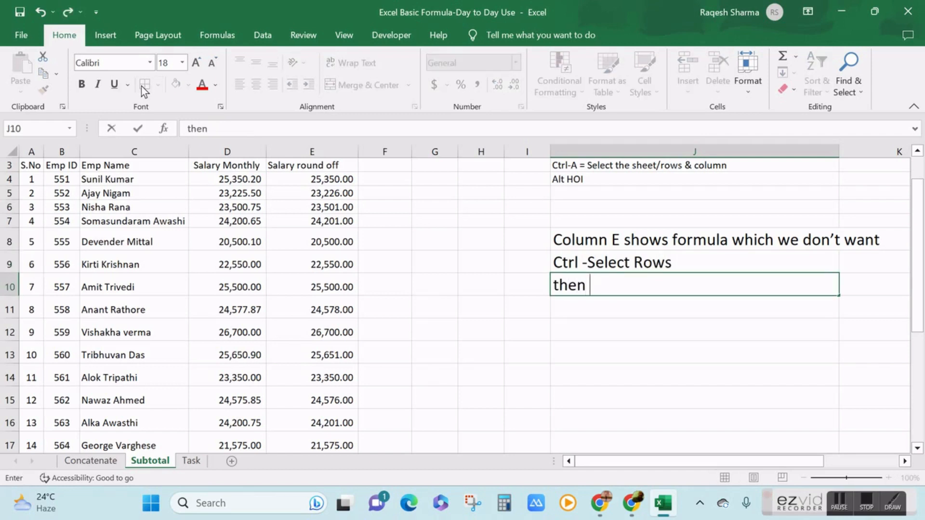
{"action": "type", "text": "type"}
{"action": "key", "text": "Return"}
{"action": "key", "text": "Left"}
{"action": "key", "text": "Left"}
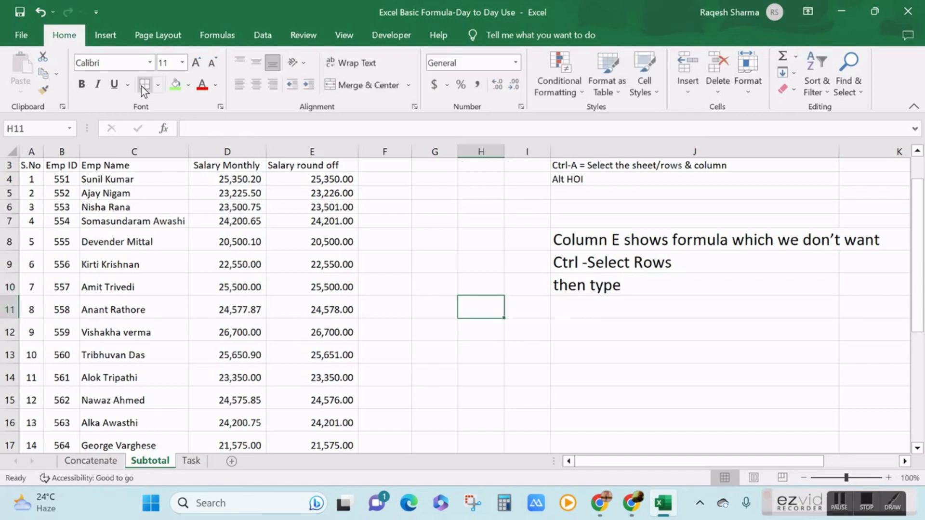
{"action": "key", "text": "Left"}
{"action": "key", "text": "Left"}
{"action": "key", "text": "Left"}
{"action": "key", "text": "Up"}
{"action": "key", "text": "Up"}
{"action": "key", "text": "Up"}
{"action": "key", "text": "Up"}
{"action": "key", "text": "Up"}
{"action": "key", "text": "Up"}
{"action": "key", "text": "Up"}
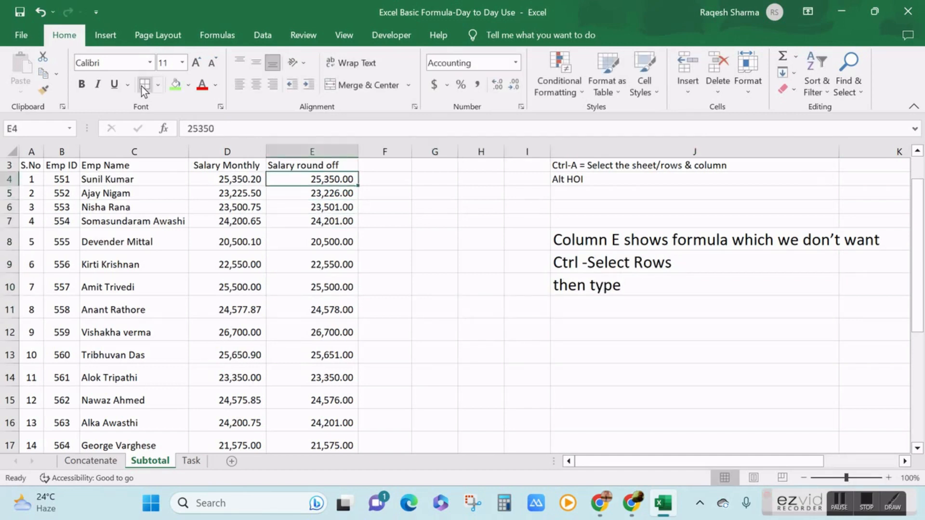
{"action": "key", "text": "shift+Down"}
{"action": "key", "text": "shift+Down"}
{"action": "key", "text": "shift+Down"}
{"action": "key", "text": "shift+Down"}
{"action": "key", "text": "shift+Down"}
{"action": "key", "text": "shift+Down"}
{"action": "key", "text": "shift+Down"}
{"action": "key", "text": "shift+Down"}
{"action": "key", "text": "shift+Down"}
{"action": "key", "text": "shift+Down"}
{"action": "key", "text": "shift+Down"}
{"action": "key", "text": "shift+Down"}
{"action": "key", "text": "shift+Down"}
{"action": "key", "text": "shift+Down"}
{"action": "key", "text": "shift+Down"}
{"action": "key", "text": "shift+Down"}
{"action": "key", "text": "shift+Down"}
{"action": "key", "text": "shift+Down"}
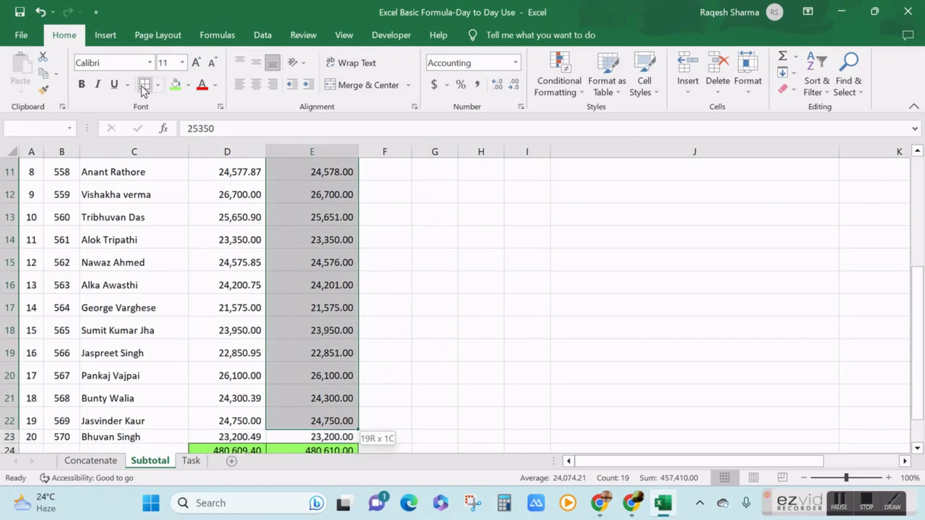
{"action": "key", "text": "shift+Down"}
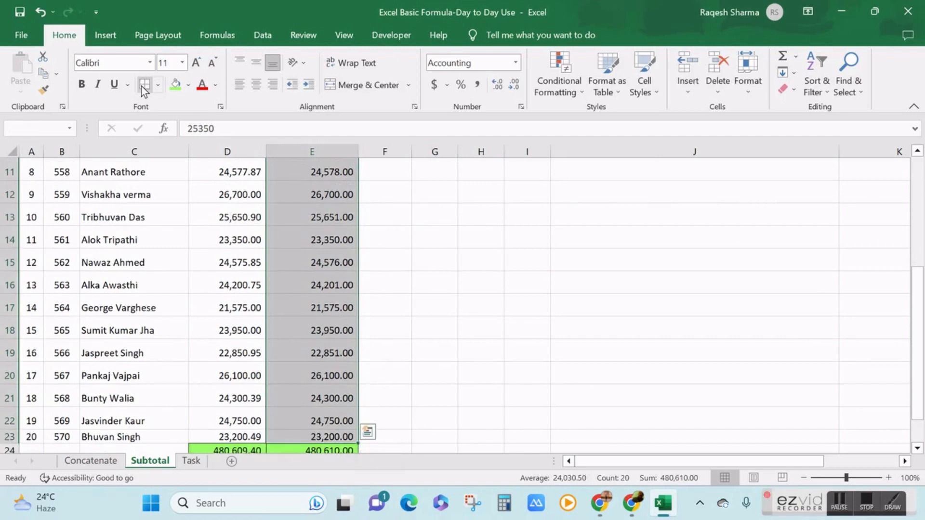
{"action": "key", "text": "alt+h"}
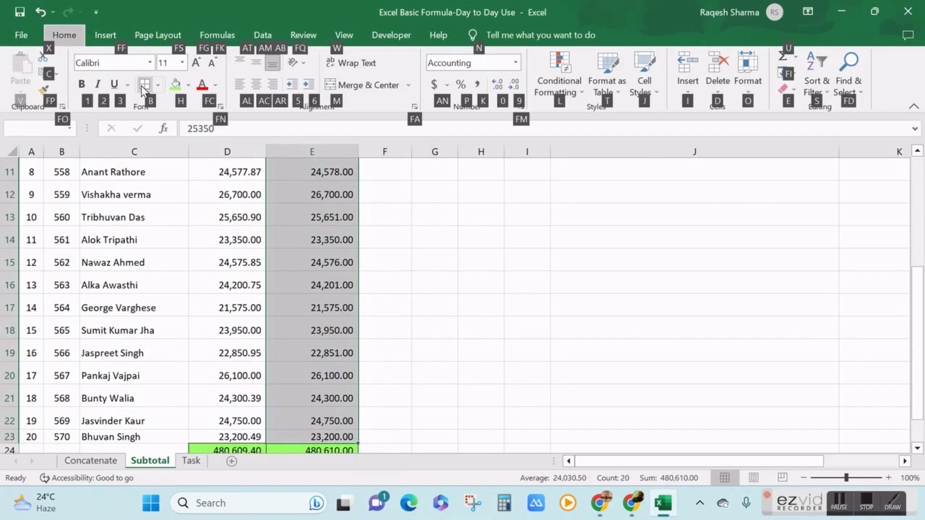
{"action": "key", "text": "alt"}
Extend the note in J10 to read "then type Alt HVV".
{"action": "key", "text": "Up"}
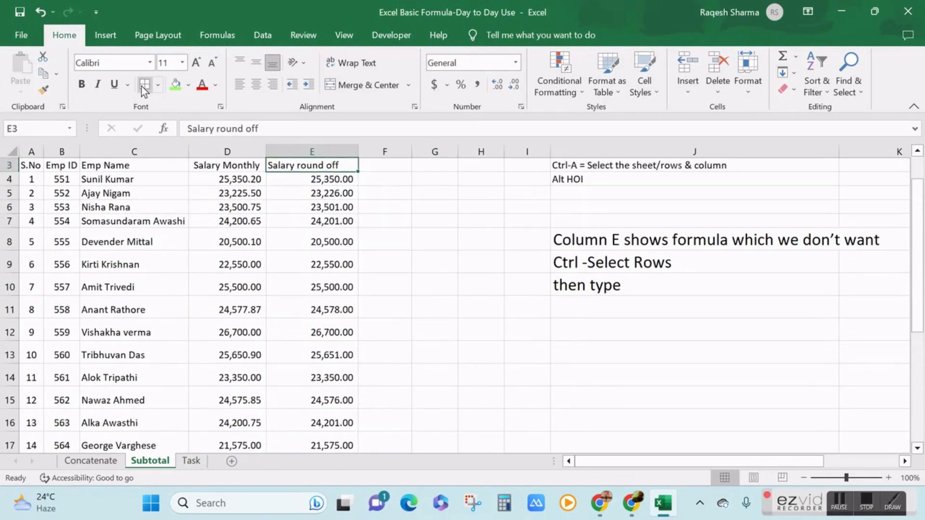
{"action": "key", "text": "Down"}
{"action": "key", "text": "Right"}
{"action": "key", "text": "Right"}
{"action": "key", "text": "Right"}
{"action": "key", "text": "Down"}
{"action": "key", "text": "Down"}
{"action": "key", "text": "Down"}
{"action": "key", "text": "Down"}
{"action": "key", "text": "Down"}
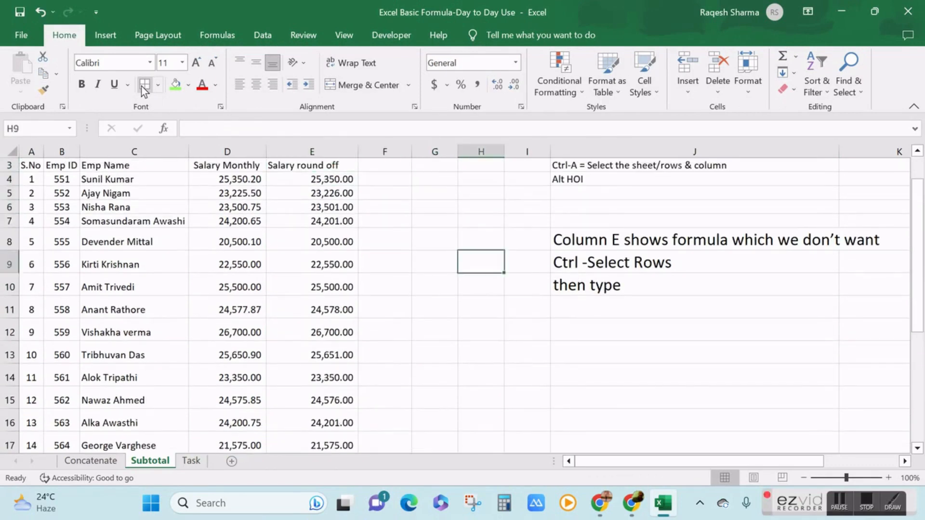
{"action": "key", "text": "Down"}
{"action": "key", "text": "Down"}
{"action": "key", "text": "Up"}
{"action": "key", "text": "Right"}
{"action": "key", "text": "Right"}
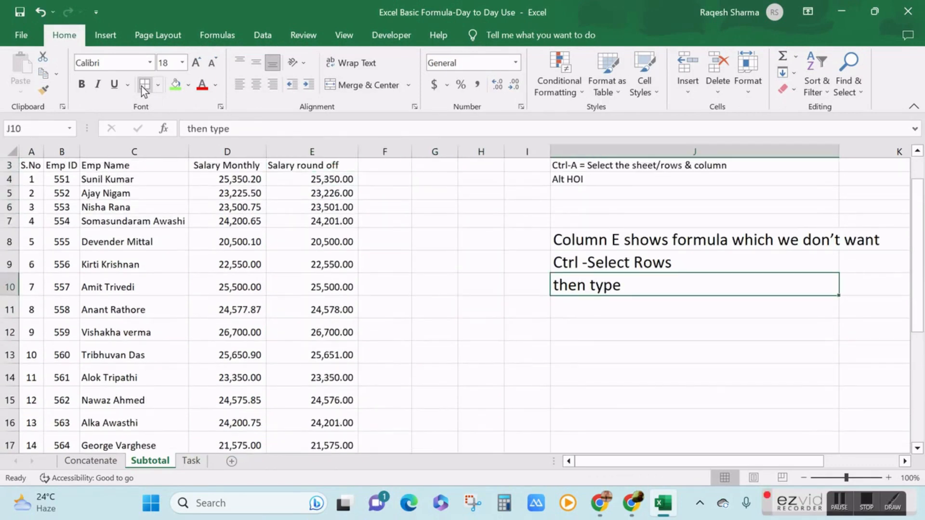
{"action": "key", "text": "F2"}
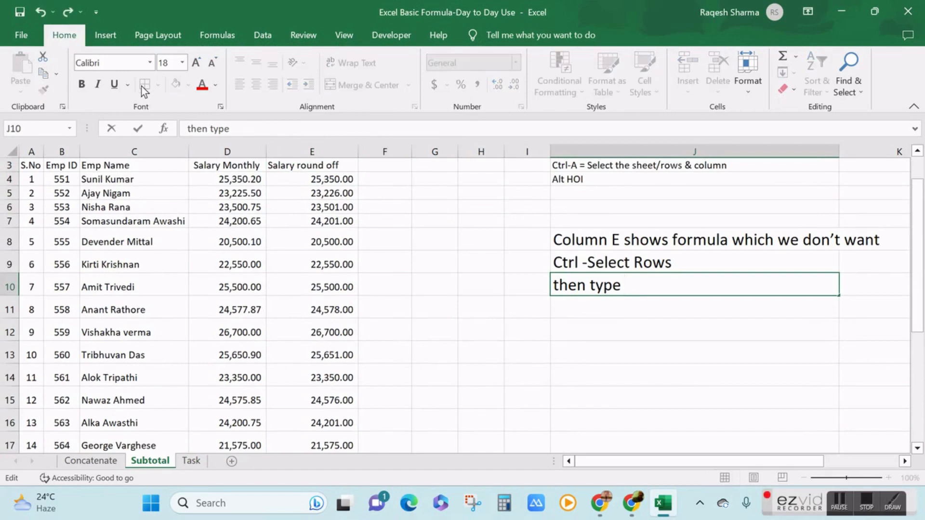
{"action": "type", "text": "Alt HVV"}
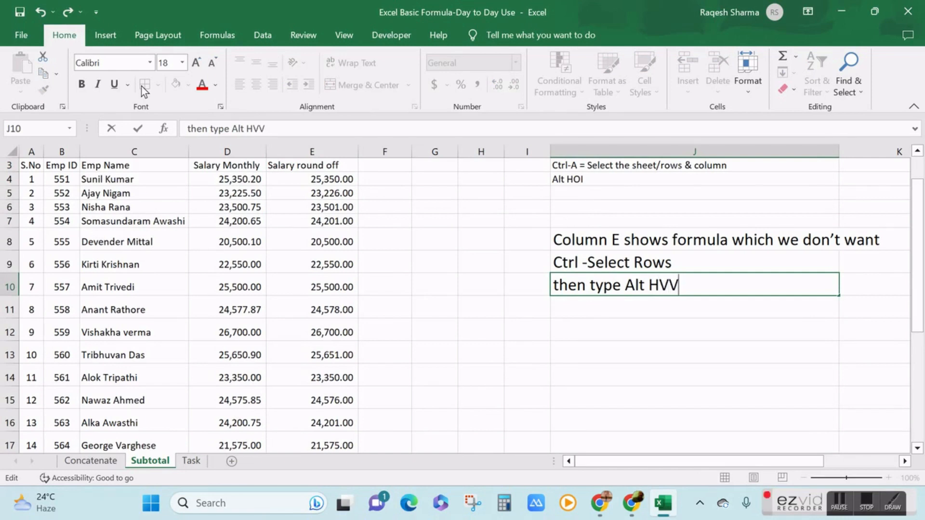
{"action": "key", "text": "Return"}
Enter the formula =ROUND(D4,) in E4 and fill it down the round-off column to the last employee in E23.
{"action": "key", "text": "Left"}
{"action": "key", "text": "Left"}
{"action": "key", "text": "Left"}
{"action": "key", "text": "Left"}
{"action": "key", "text": "Left"}
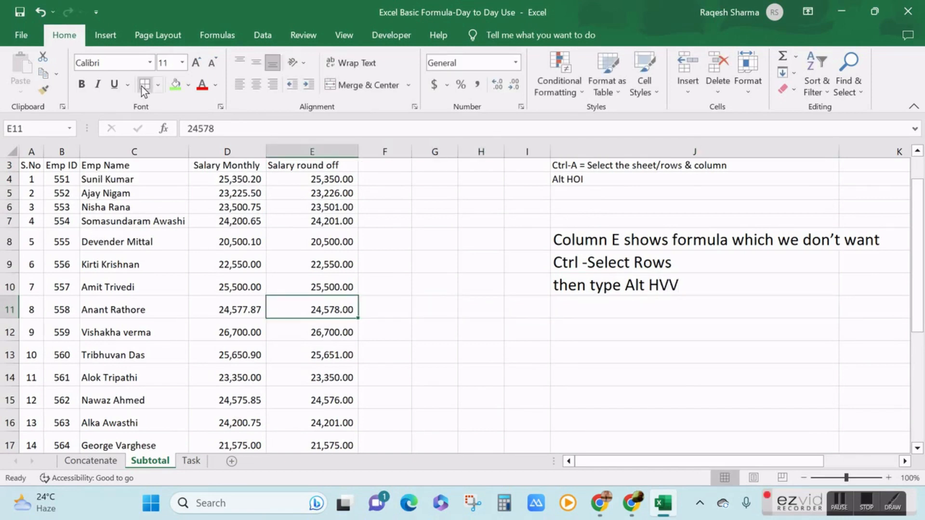
{"action": "key", "text": "Up"}
{"action": "key", "text": "Up"}
{"action": "key", "text": "Up"}
{"action": "key", "text": "Up"}
{"action": "key", "text": "Up"}
{"action": "key", "text": "Up"}
{"action": "key", "text": "Up"}
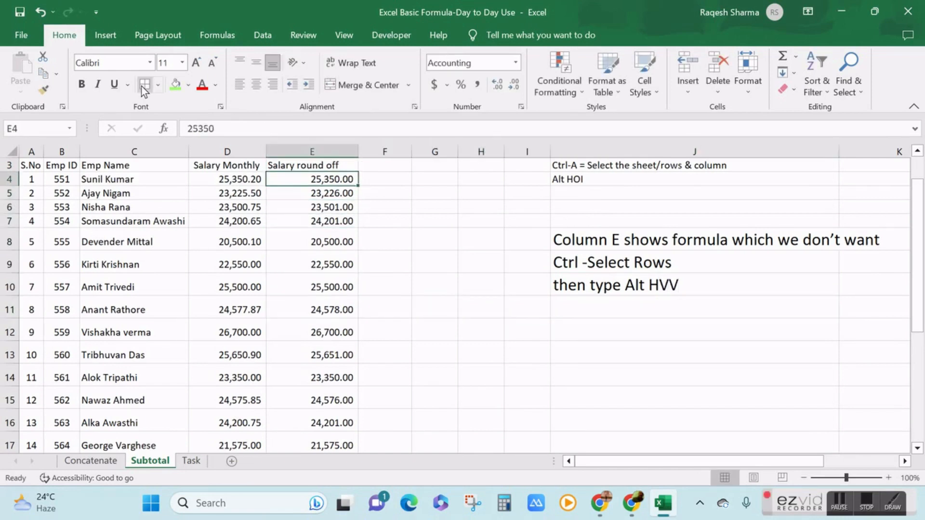
{"action": "key", "text": "Left"}
{"action": "key", "text": "Right"}
{"action": "type", "text": "=round("}
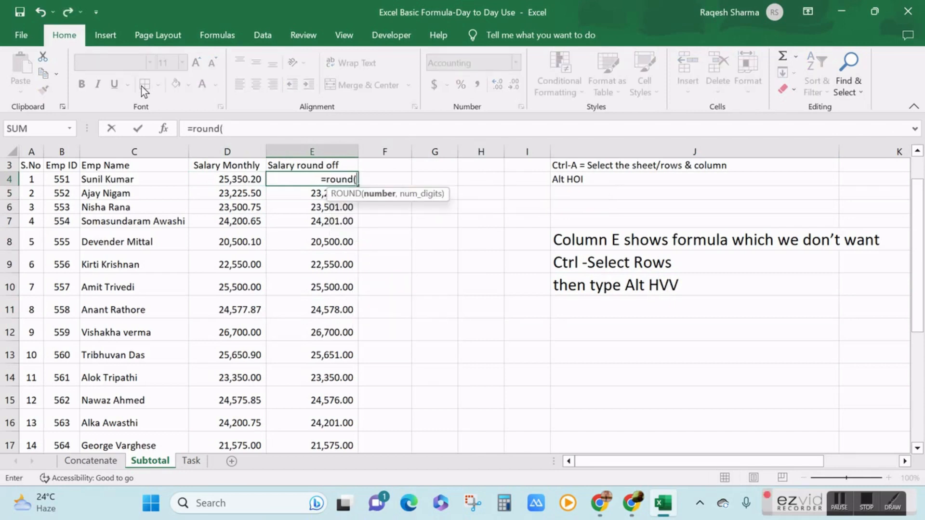
{"action": "key", "text": "Left"}
{"action": "type", "text": ","}
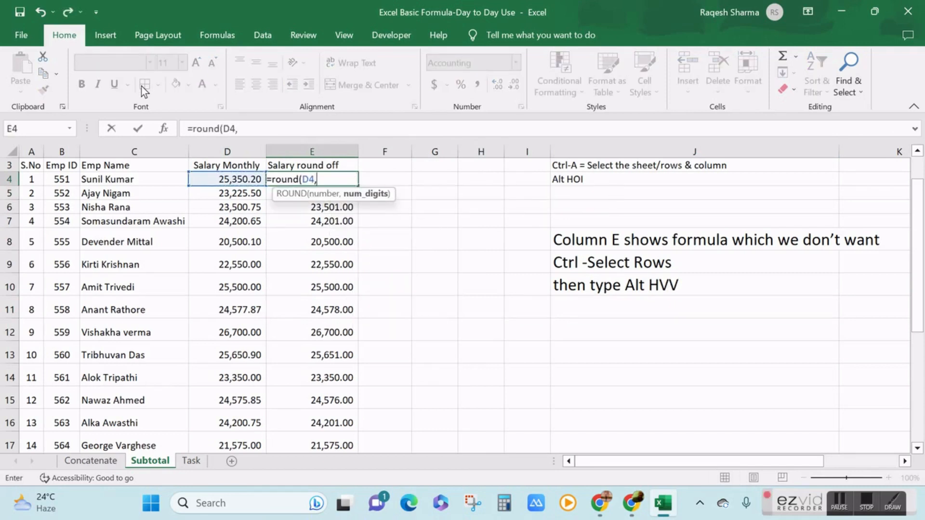
{"action": "key", "text": "ctrl+Return"}
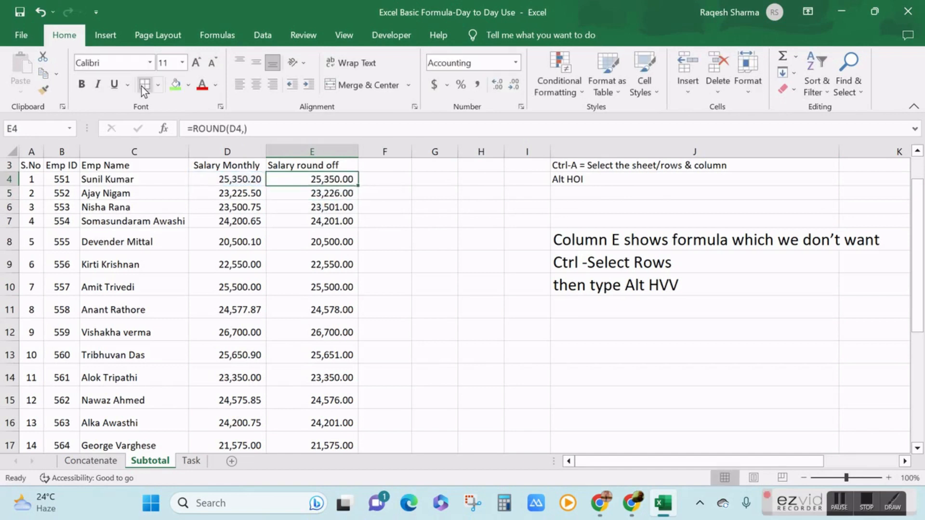
{"action": "double_click", "coordinate": [355, 183]}
Examine the formulas in the Salary round off column from E5 down to the total in E24.
{"action": "key", "text": "Down"}
{"action": "key", "text": "Down"}
{"action": "key", "text": "Down"}
{"action": "key", "text": "Down"}
{"action": "key", "text": "Down"}
{"action": "key", "text": "Down"}
{"action": "key", "text": "Down"}
{"action": "key", "text": "Down"}
{"action": "key", "text": "Down"}
{"action": "key", "text": "Down"}
{"action": "key", "text": "Down"}
{"action": "key", "text": "Down"}
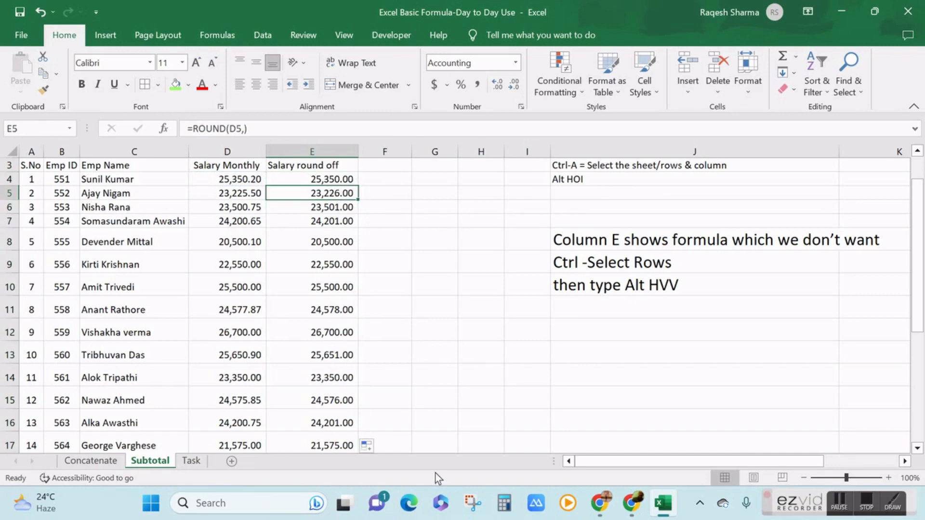
{"action": "key", "text": "Down"}
{"action": "key", "text": "Down"}
{"action": "key", "text": "Down"}
{"action": "key", "text": "Down"}
{"action": "key", "text": "Down"}
{"action": "key", "text": "Down"}
{"action": "key", "text": "Down"}
{"action": "key", "text": "Down"}
{"action": "key", "text": "Down"}
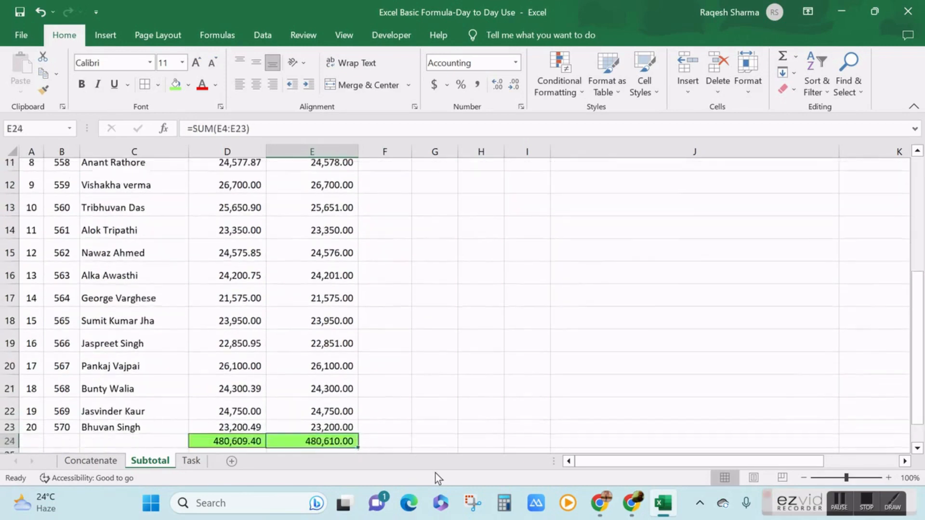
{"action": "key", "text": "Up"}
{"action": "key", "text": "Up"}
{"action": "key", "text": "shift+Up"}
{"action": "key", "text": "shift+Up"}
{"action": "key", "text": "shift+Up"}
{"action": "key", "text": "shift+Up"}
{"action": "key", "text": "shift+Up"}
{"action": "key", "text": "shift+Up"}
{"action": "key", "text": "shift+Up"}
{"action": "key", "text": "shift+Up"}
{"action": "key", "text": "shift+Up"}
{"action": "key", "text": "shift+Up"}
{"action": "key", "text": "shift+Up"}
{"action": "key", "text": "shift+Up"}
{"action": "key", "text": "shift+Up"}
{"action": "key", "text": "shift+Up"}
{"action": "key", "text": "shift+Up"}
{"action": "key", "text": "shift+Up"}
{"action": "key", "text": "shift+Up"}
{"action": "key", "text": "shift+Up"}
{"action": "key", "text": "shift+Up"}
{"action": "key", "text": "shift+Up"}
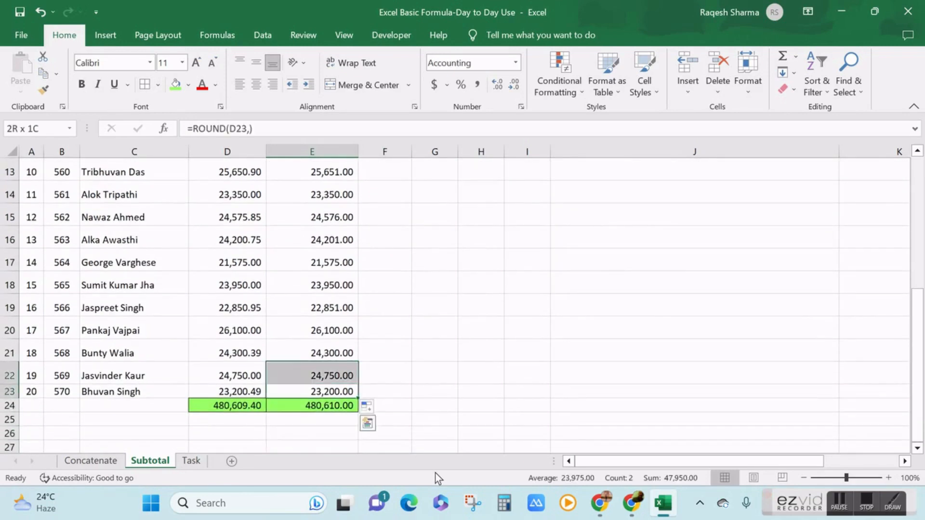
{"action": "key", "text": "shift+Down"}
{"action": "key", "text": "shift+Down"}
{"action": "key", "text": "shift+Down"}
{"action": "key", "text": "shift+Down"}
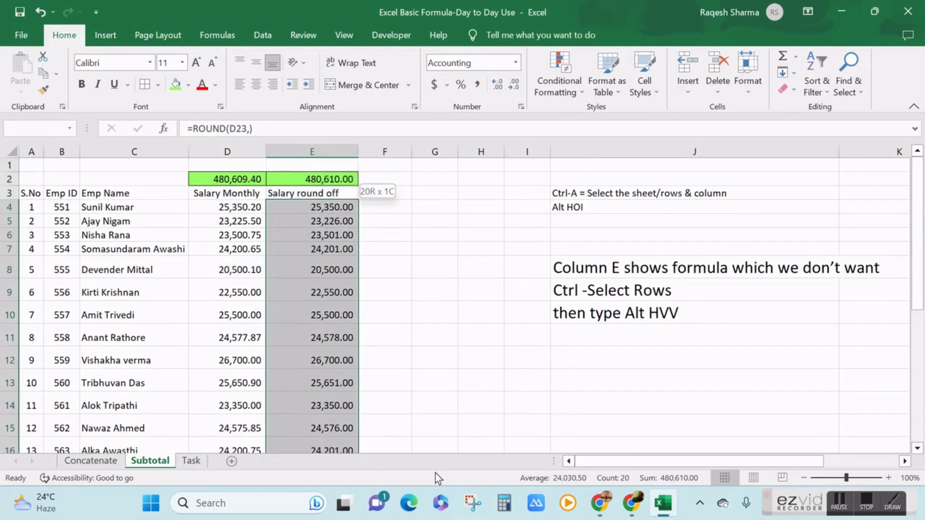
{"action": "key", "text": "shift+Up"}
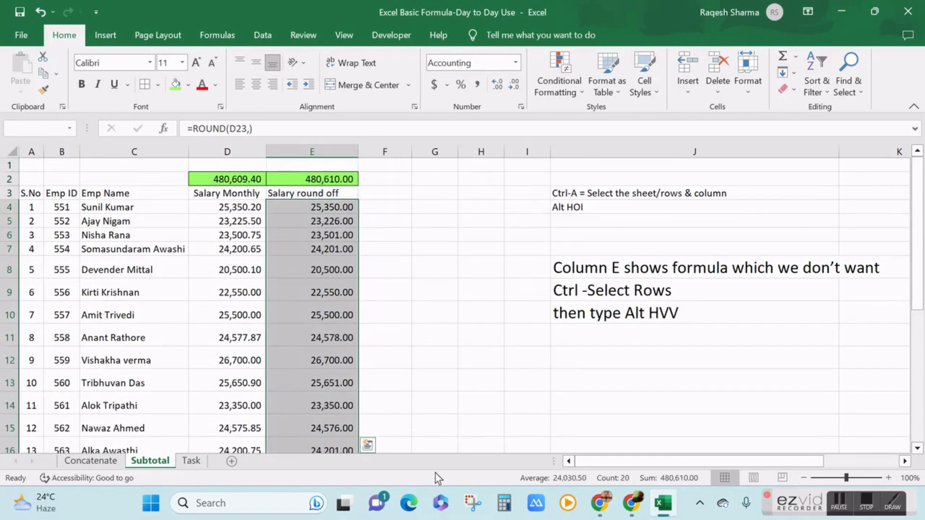
{"action": "key", "text": "alt"}
{"action": "key", "text": "h"}
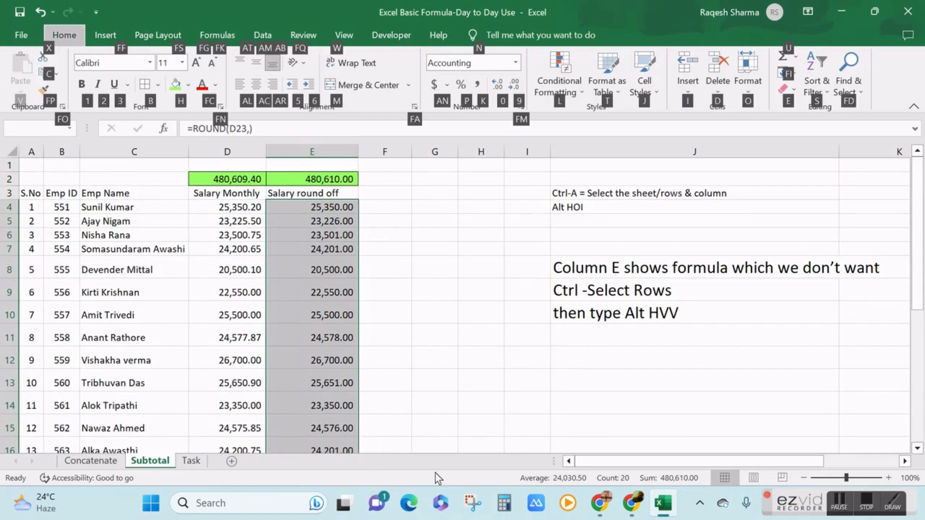
{"action": "key", "text": "Down"}
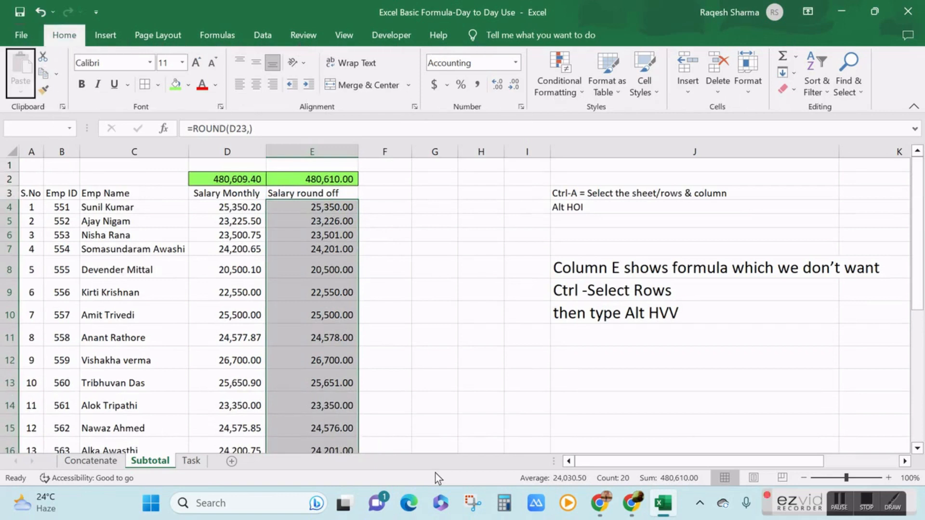
{"action": "key", "text": "Up"}
{"action": "key", "text": "Up"}
{"action": "key", "text": "Escape"}
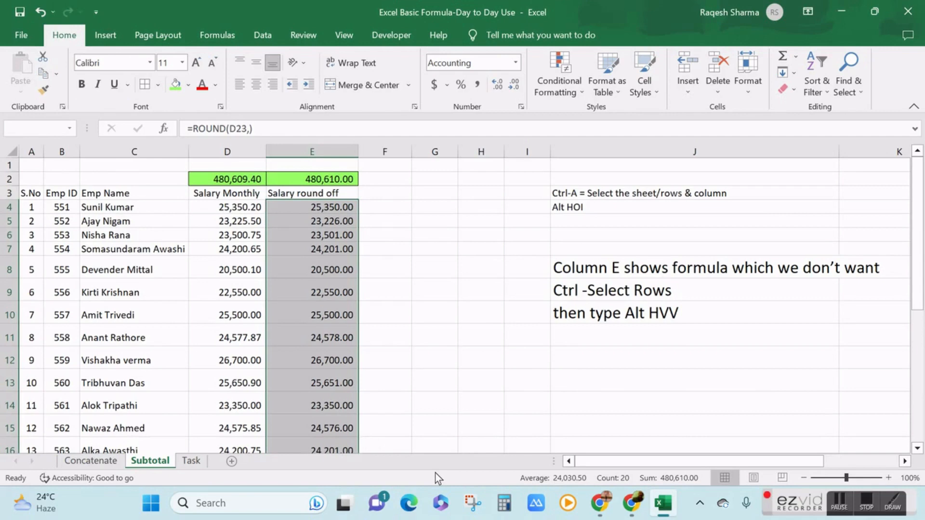
{"action": "key", "text": "Left"}
{"action": "key", "text": "Right"}
{"action": "key", "text": "ctrl+Up"}
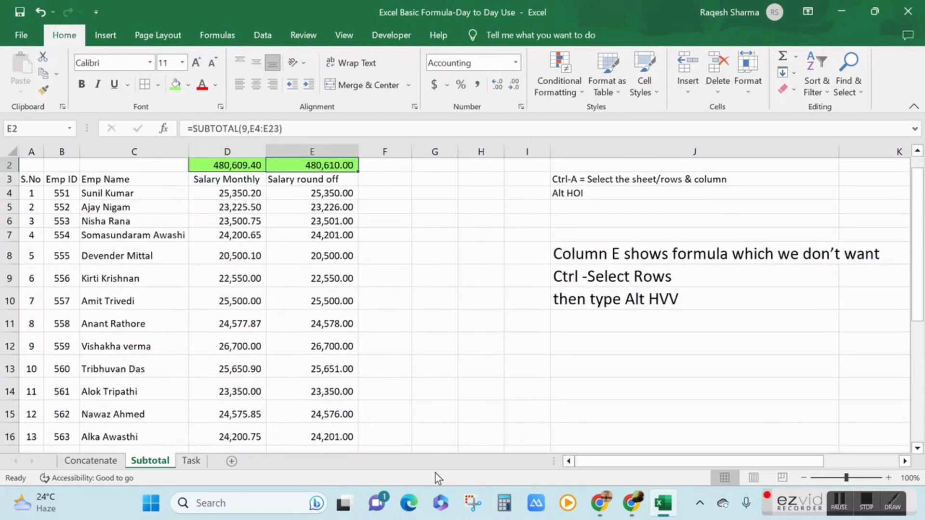
{"action": "key", "text": "Right"}
{"action": "key", "text": "Left"}
{"action": "key", "text": "Down"}
{"action": "key", "text": "Down"}
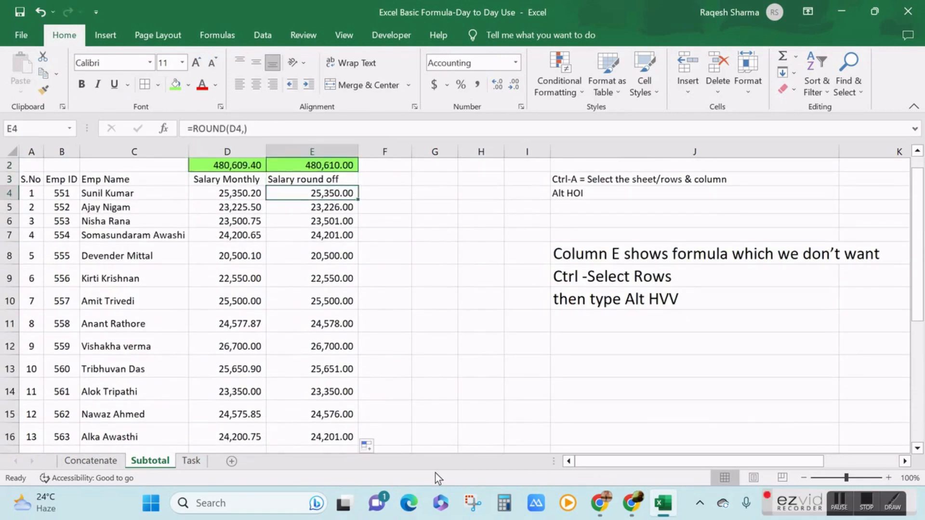
{"action": "key", "text": "ctrl+shift+Down"}
{"action": "key", "text": "shift+Up"}
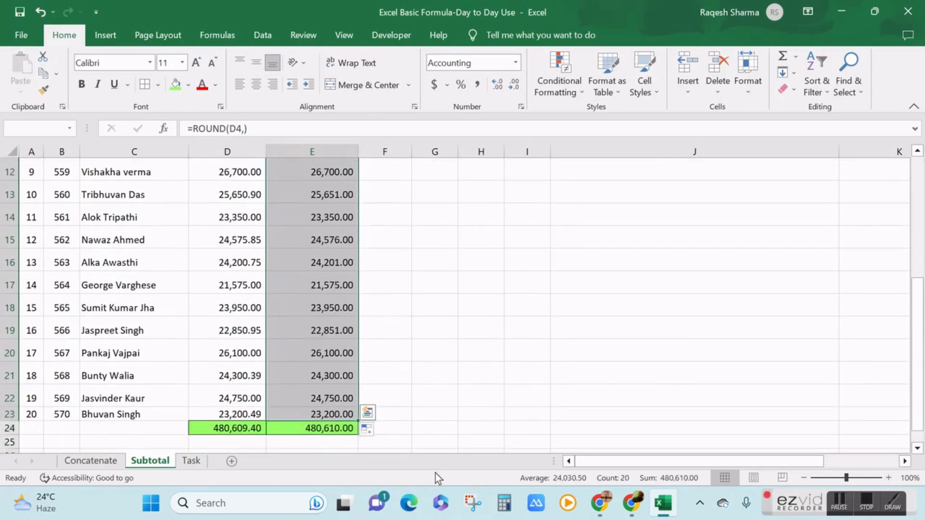
{"action": "key", "text": "alt"}
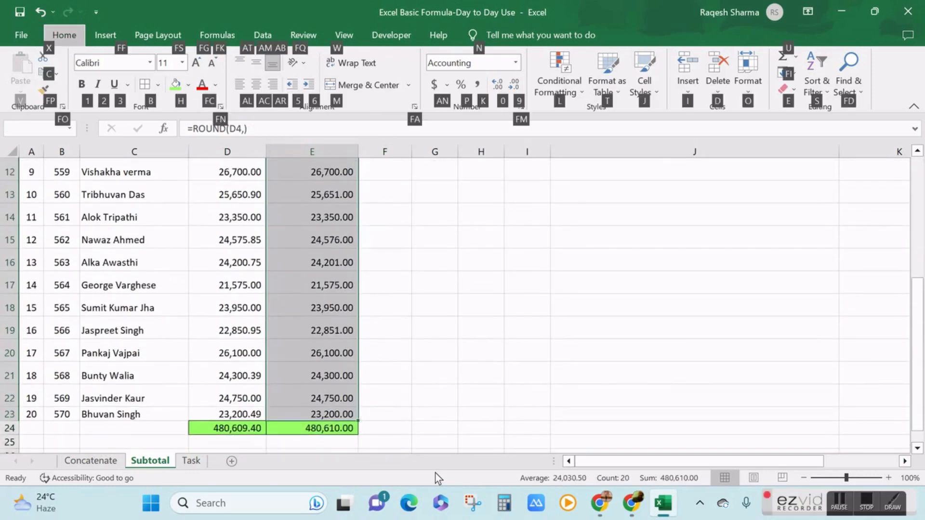
{"action": "key", "text": "Up"}
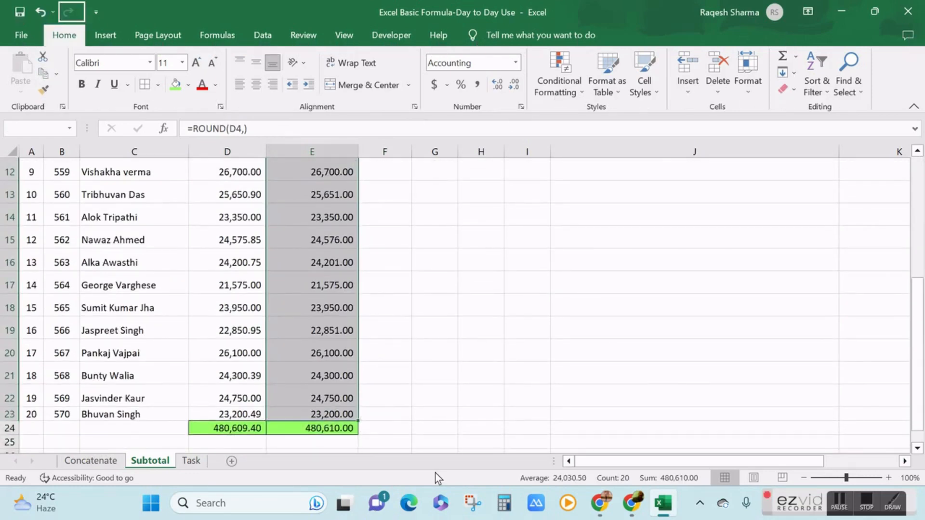
{"action": "left_click", "coordinate": [470, 353]}
{"action": "key", "text": "Left"}
{"action": "key", "text": "Left"}
{"action": "key", "text": "Left"}
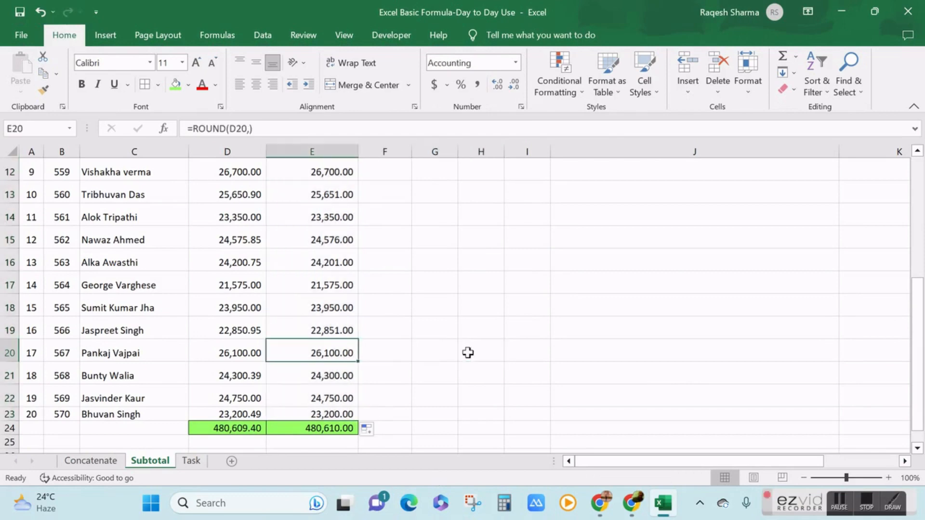
{"action": "key", "text": "ctrl+Up"}
{"action": "key", "text": "Down"}
{"action": "key", "text": "Down"}
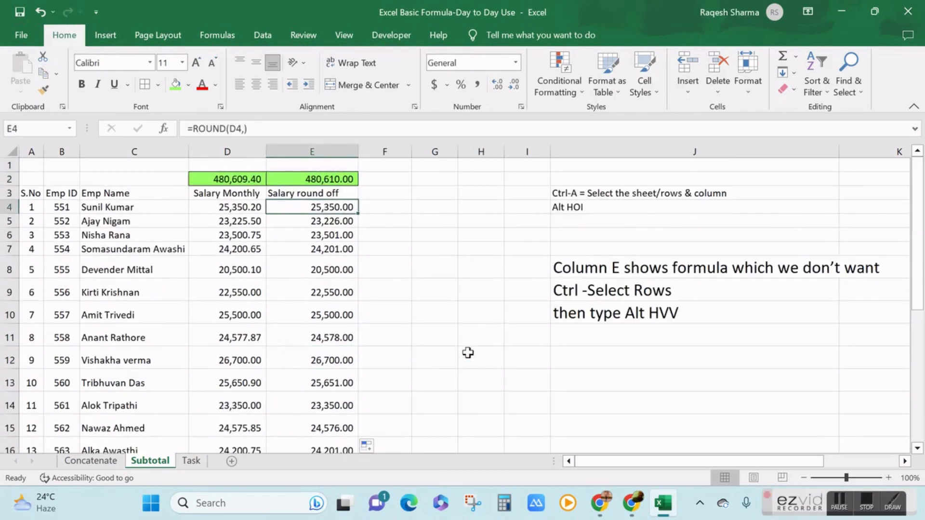
{"action": "key", "text": "shift+Down"}
{"action": "key", "text": "shift+Down"}
{"action": "key", "text": "shift+Down"}
{"action": "key", "text": "shift+Down"}
{"action": "key", "text": "shift+Down"}
{"action": "key", "text": "shift+Down"}
{"action": "key", "text": "shift+Down"}
{"action": "key", "text": "shift+Down"}
{"action": "key", "text": "shift+Down"}
{"action": "key", "text": "shift+Down"}
{"action": "key", "text": "shift+Down"}
{"action": "key", "text": "shift+Down"}
{"action": "key", "text": "shift+Down"}
{"action": "key", "text": "shift+Down"}
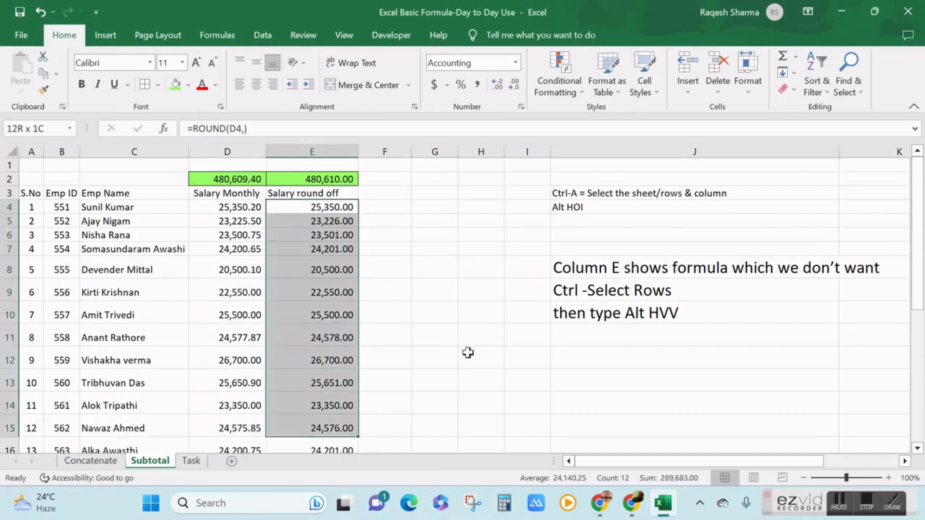
{"action": "key", "text": "shift+Down"}
{"action": "key", "text": "shift+Down"}
{"action": "key", "text": "shift+Down"}
{"action": "key", "text": "shift+Down"}
{"action": "key", "text": "shift+Down"}
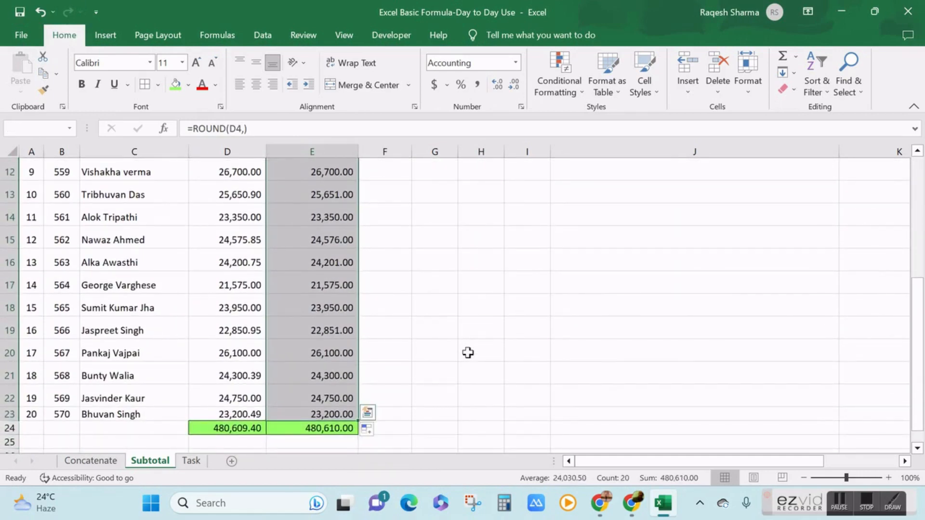
{"action": "key", "text": "alt"}
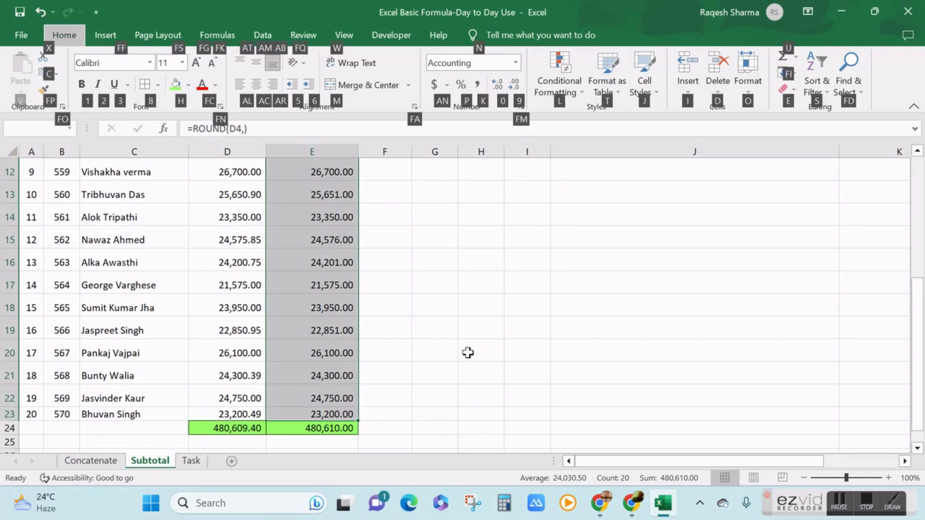
{"action": "key", "text": "Escape"}
{"action": "key", "text": "Escape"}
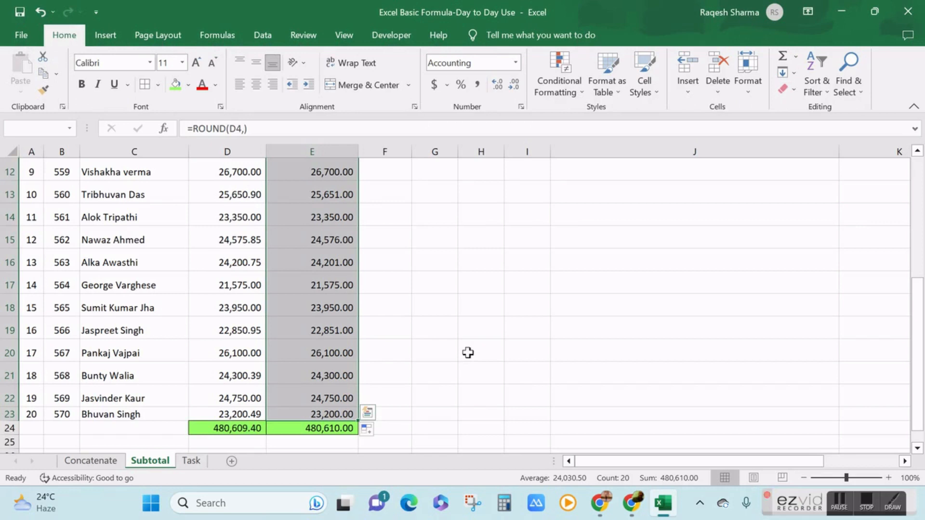
{"action": "key", "text": "alt+h"}
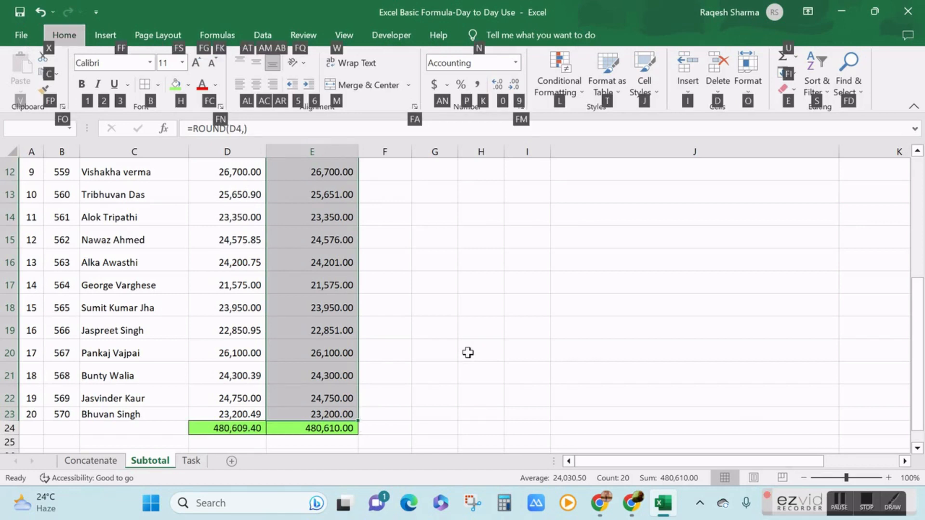
{"action": "left_click", "coordinate": [467, 352], "text": "alt"}
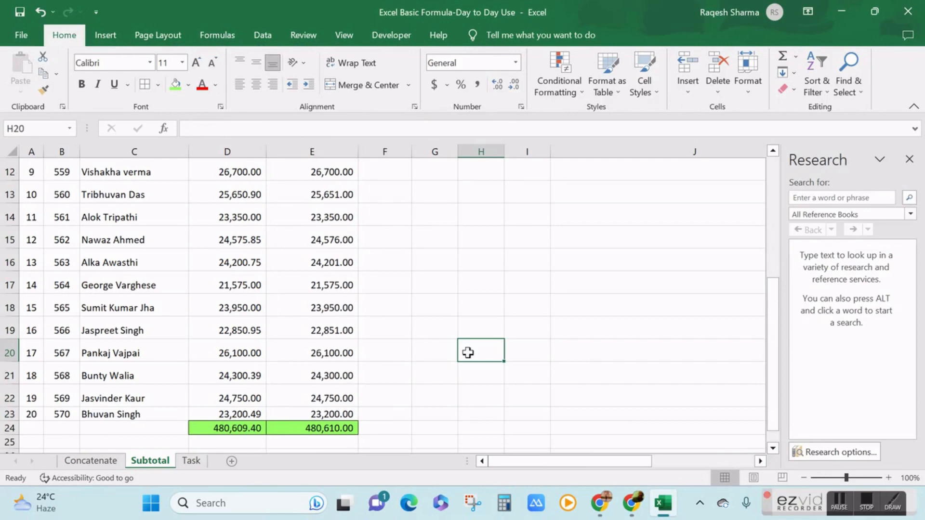
{"action": "key", "text": "alt+v"}
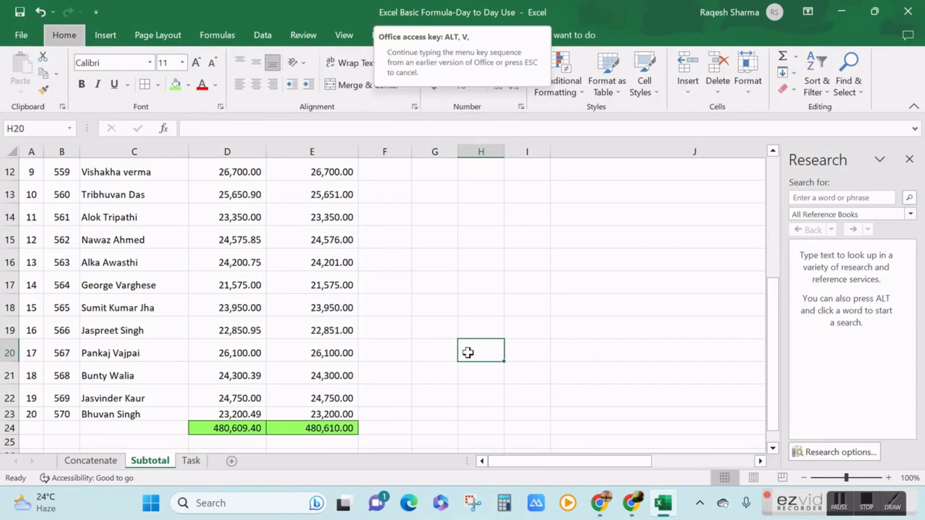
{"action": "key", "text": "Escape"}
{"action": "key", "text": "Left"}
{"action": "key", "text": "Left"}
{"action": "key", "text": "Left"}
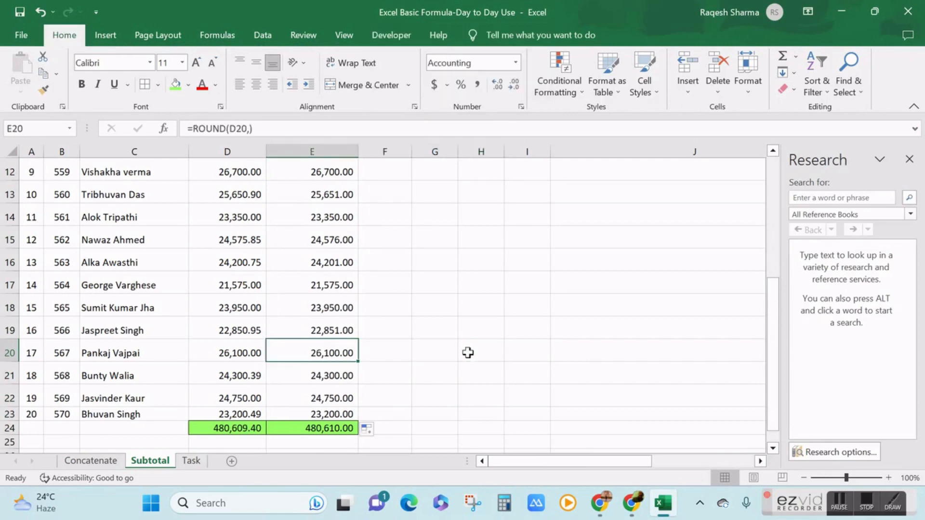
{"action": "key", "text": "Up"}
{"action": "key", "text": "ctrl+Up"}
{"action": "key", "text": "ctrl+Up"}
{"action": "key", "text": "Down"}
{"action": "key", "text": "Down"}
{"action": "key", "text": "Down"}
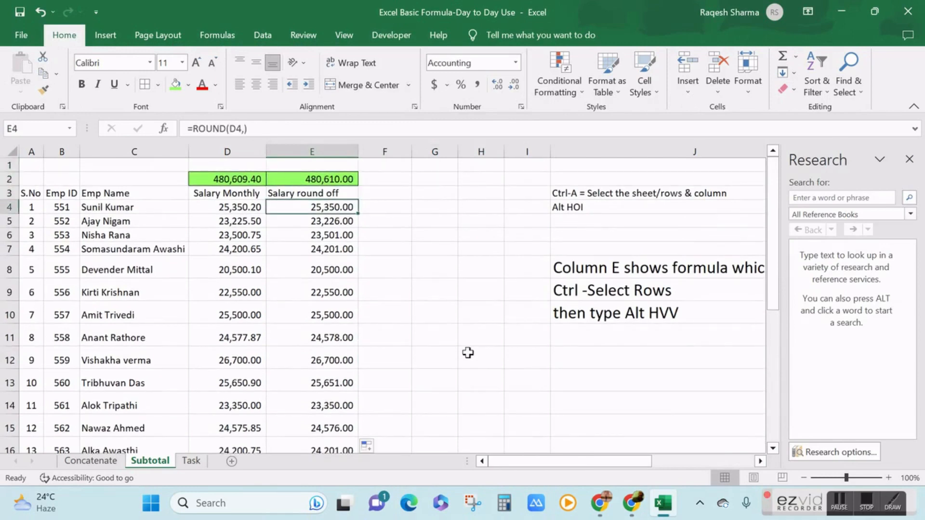
{"action": "key", "text": "ctrl+shift+Down"}
{"action": "key", "text": "shift+Up"}
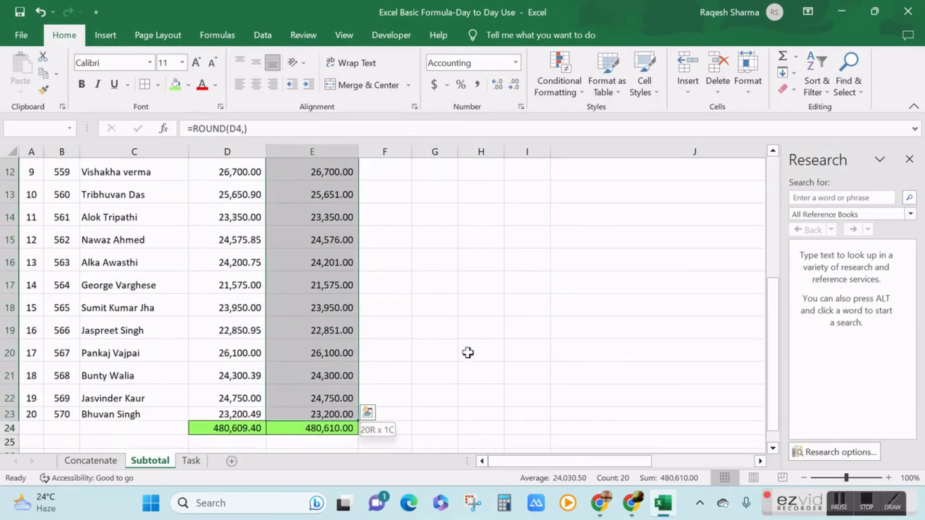
{"action": "key", "text": "alt"}
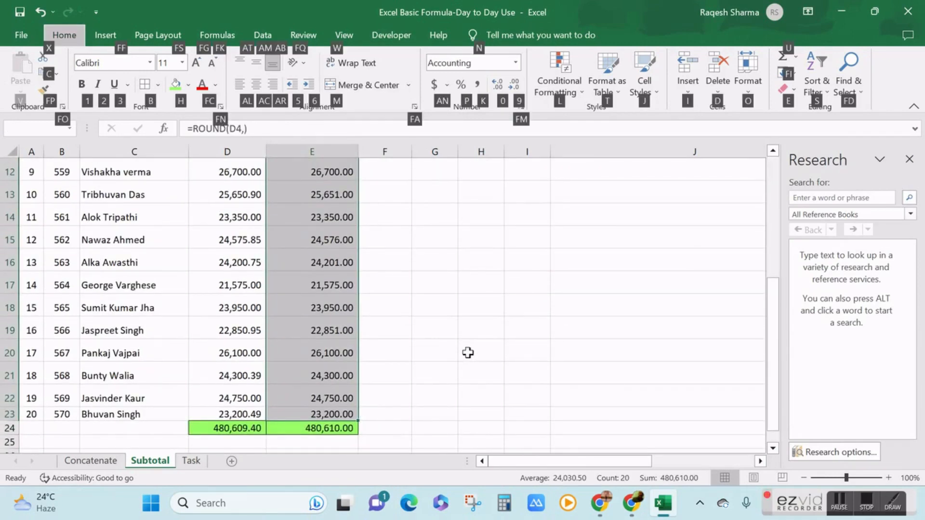
{"action": "key", "text": "Escape"}
Copy the rounded salaries in E4:E23 and paste them back in place as values only, replacing the ROUND formulas.
{"action": "key", "text": "ctrl+Up"}
{"action": "key", "text": "Down"}
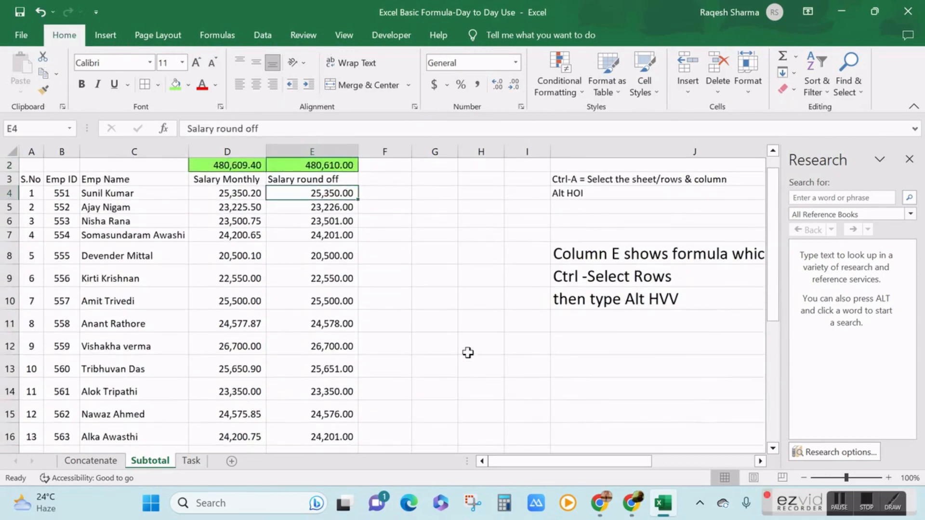
{"action": "key", "text": "Down"}
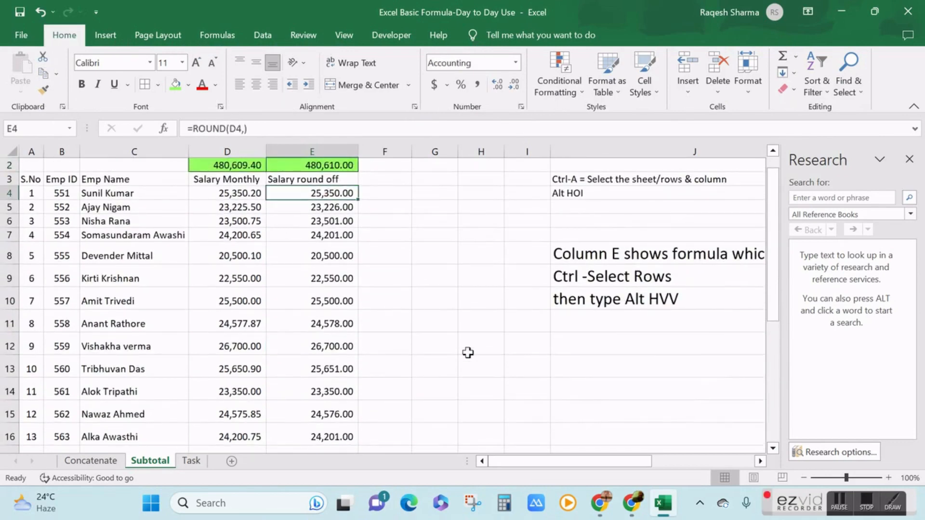
{"action": "key", "text": "ctrl+shift+Down"}
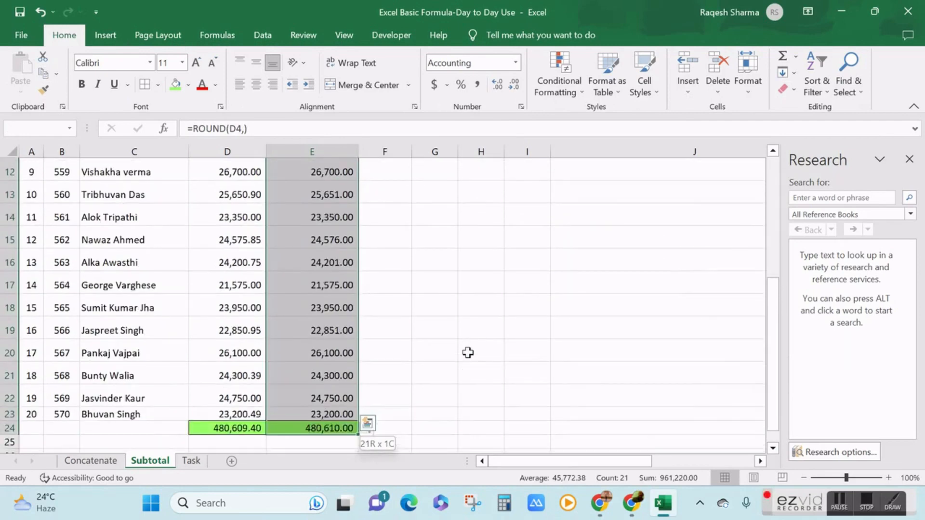
{"action": "key", "text": "shift+Up"}
{"action": "key", "text": "ctrl+c"}
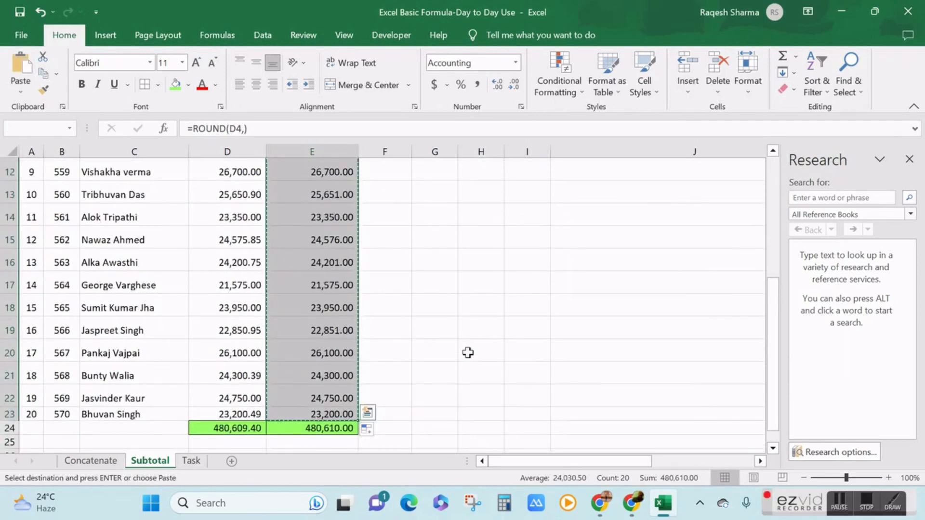
{"action": "key", "text": "alt+h"}
{"action": "key", "text": "v"}
{"action": "key", "text": "v"}
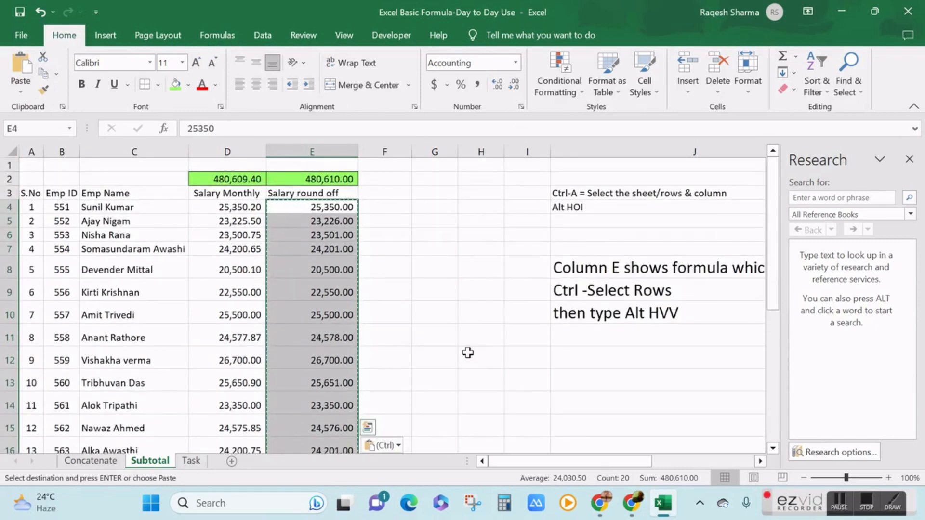
{"action": "key", "text": "Escape"}
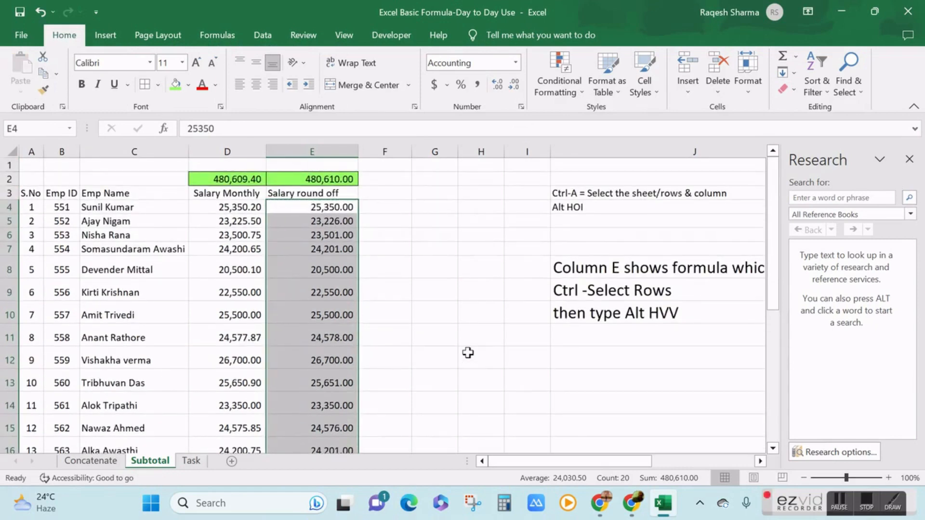
{"action": "key", "text": "Up"}
{"action": "key", "text": "Down"}
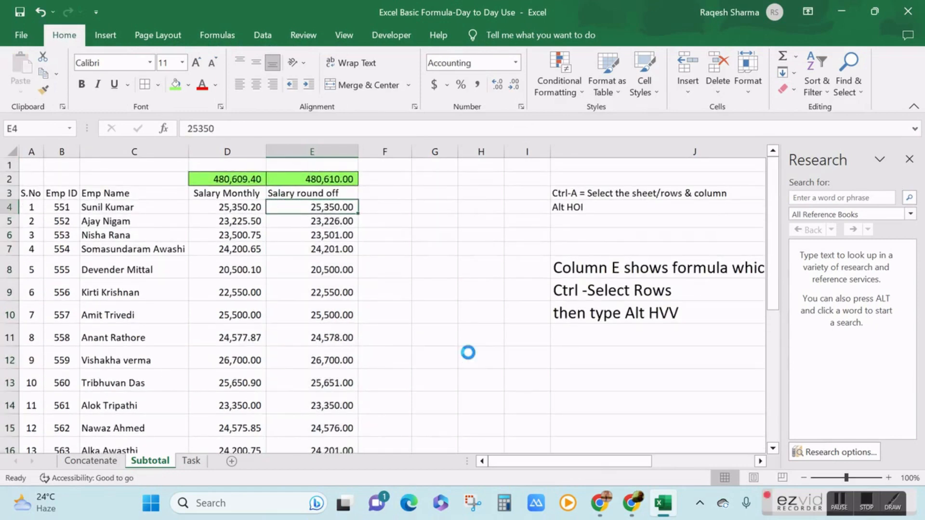
Undo the values-only paste in E4:E23 and return to cell E4.
{"action": "key", "text": "ctrl+shift+Down"}
{"action": "key", "text": "ctrl+c"}
{"action": "key", "text": "Up"}
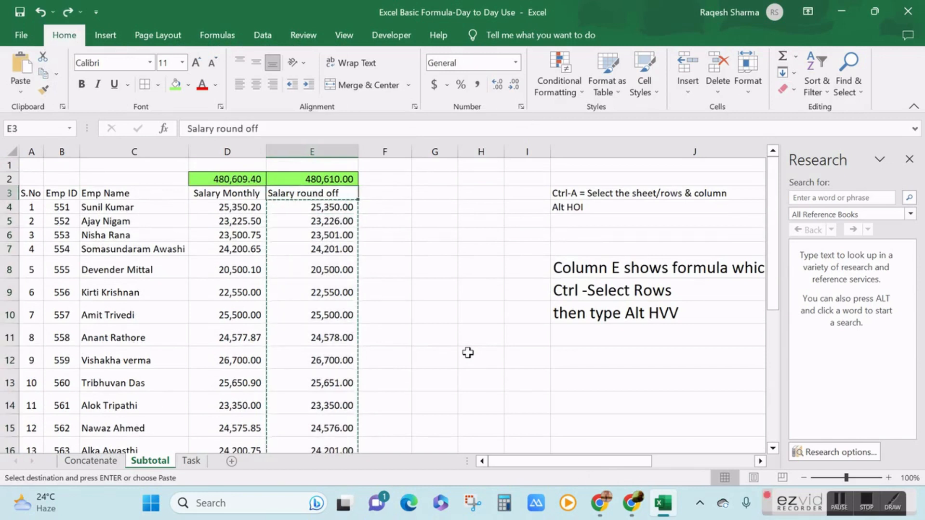
{"action": "key", "text": "Down"}
{"action": "key", "text": "Up"}
{"action": "key", "text": "Down"}
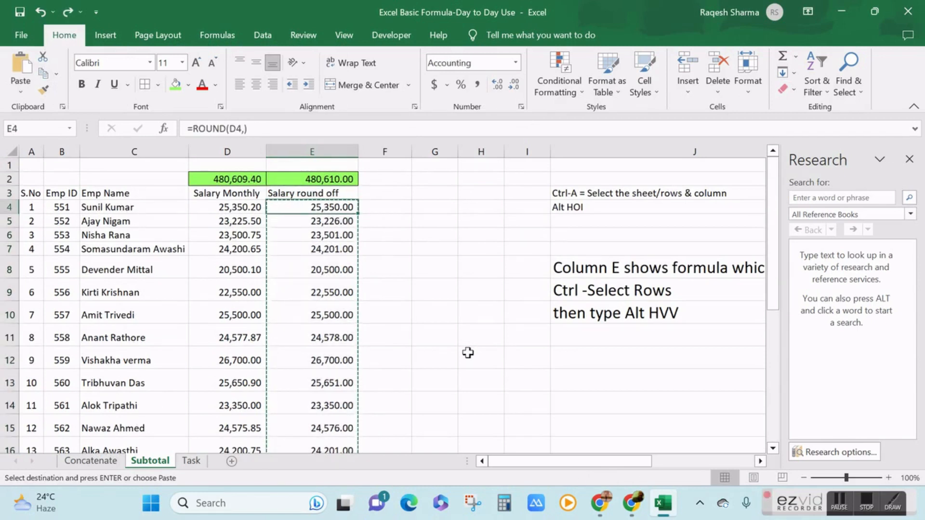
Paste the copied rounded salaries back over E4:E23 as values only, replacing the ROUND formulas, and clear the copy selection.
{"action": "key", "text": "shift+Down"}
{"action": "key", "text": "shift+Down"}
{"action": "key", "text": "shift+Down"}
{"action": "key", "text": "shift+Down"}
{"action": "key", "text": "shift+Down"}
{"action": "key", "text": "shift+Down"}
{"action": "key", "text": "shift+Down"}
{"action": "key", "text": "shift+Down"}
{"action": "key", "text": "shift+Down"}
{"action": "key", "text": "shift+Down"}
{"action": "key", "text": "shift+Down"}
{"action": "key", "text": "shift+Down"}
{"action": "key", "text": "shift+Down"}
{"action": "key", "text": "shift+Down"}
{"action": "key", "text": "shift+Down"}
{"action": "key", "text": "shift+Down"}
{"action": "key", "text": "shift+Down"}
{"action": "key", "text": "shift+Down"}
{"action": "key", "text": "shift+Down"}
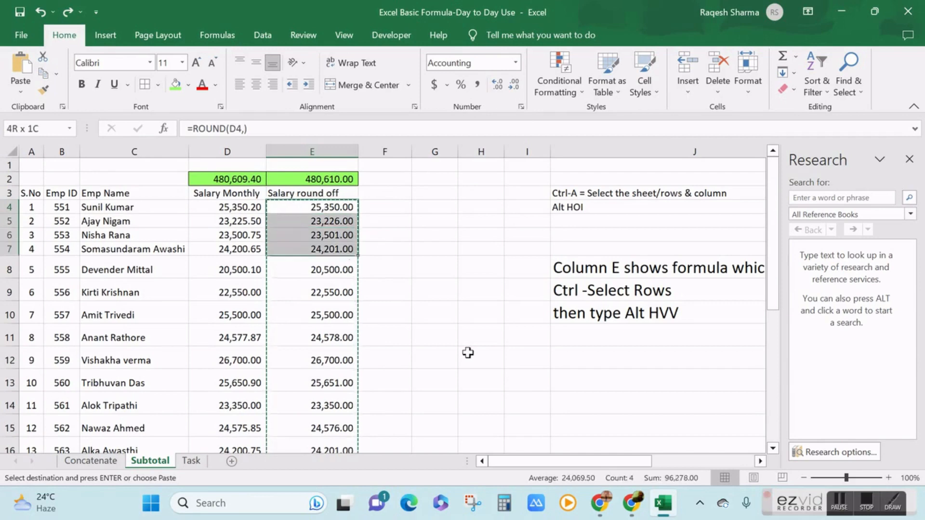
{"action": "key", "text": "ctrl+v"}
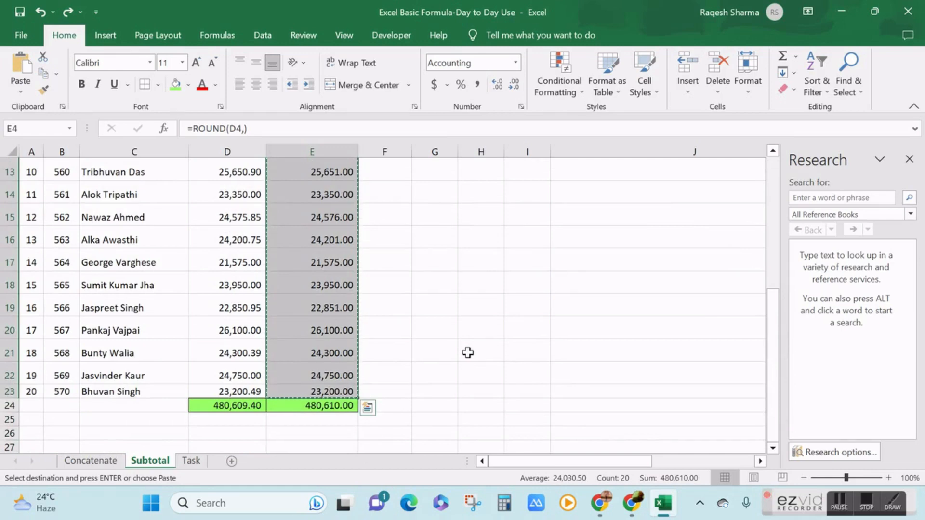
{"action": "key", "text": "alt+h"}
{"action": "key", "text": "v"}
{"action": "key", "text": "v"}
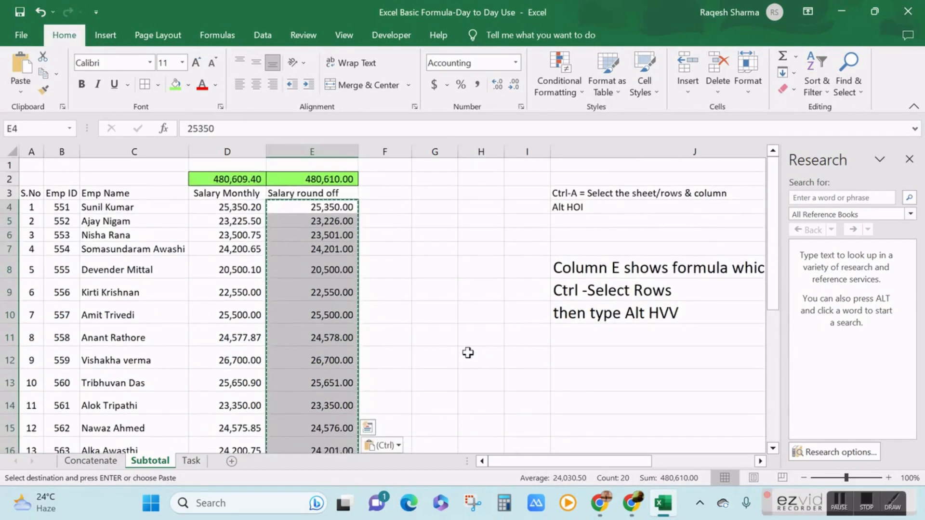
{"action": "key", "text": "Return"}
{"action": "key", "text": "Up"}
{"action": "key", "text": "Right"}
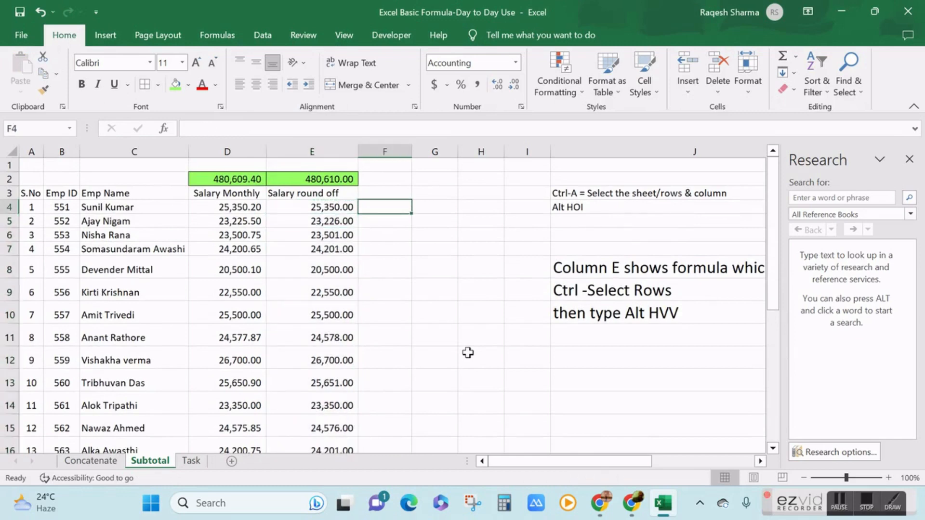
On the Task sheet, fill the Subtotal formula task row A7:C7 with the same green as the rows above.
{"action": "left_click", "coordinate": [193, 461]}
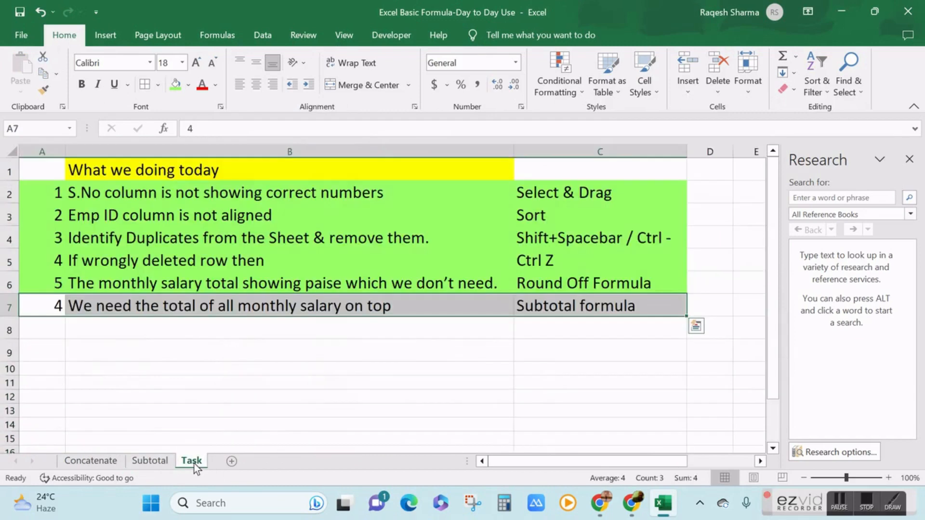
{"action": "key", "text": "Left"}
{"action": "key", "text": "shift+Right"}
{"action": "key", "text": "shift+Right"}
{"action": "left_click", "coordinate": [155, 332]}
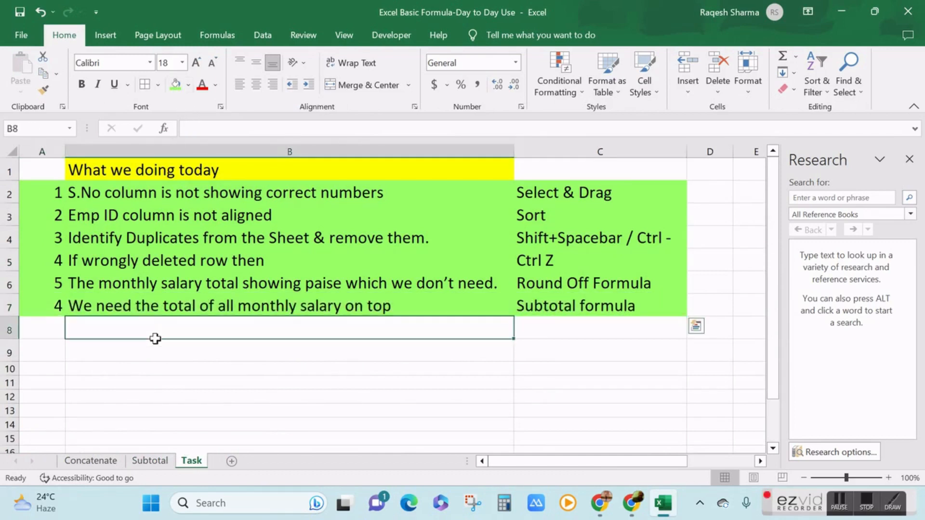
Return to the Subtotal sheet and close the Research pane.
{"action": "left_click", "coordinate": [149, 464]}
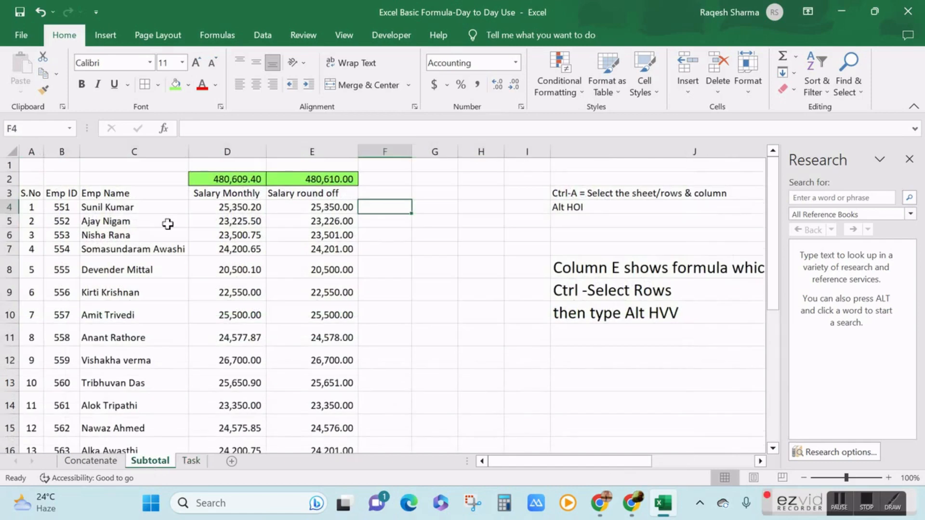
{"action": "left_click", "coordinate": [168, 224]}
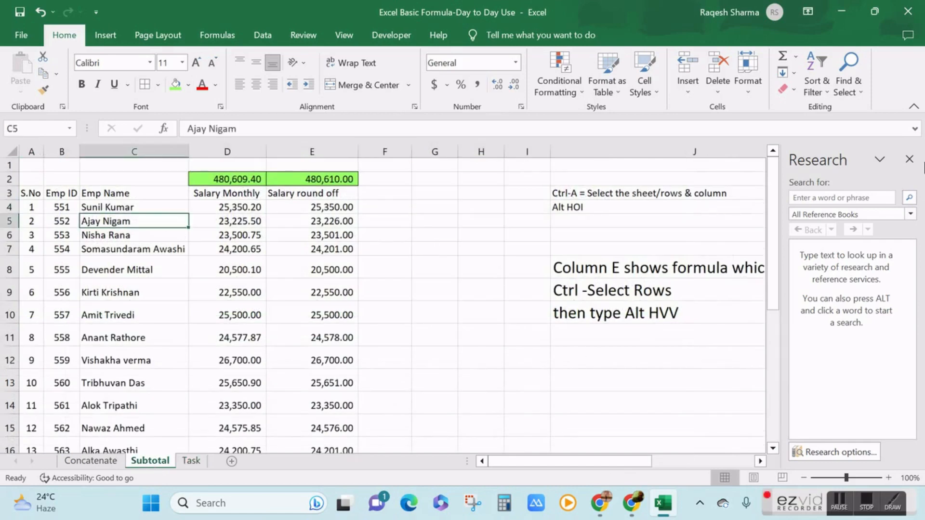
{"action": "left_click", "coordinate": [909, 159]}
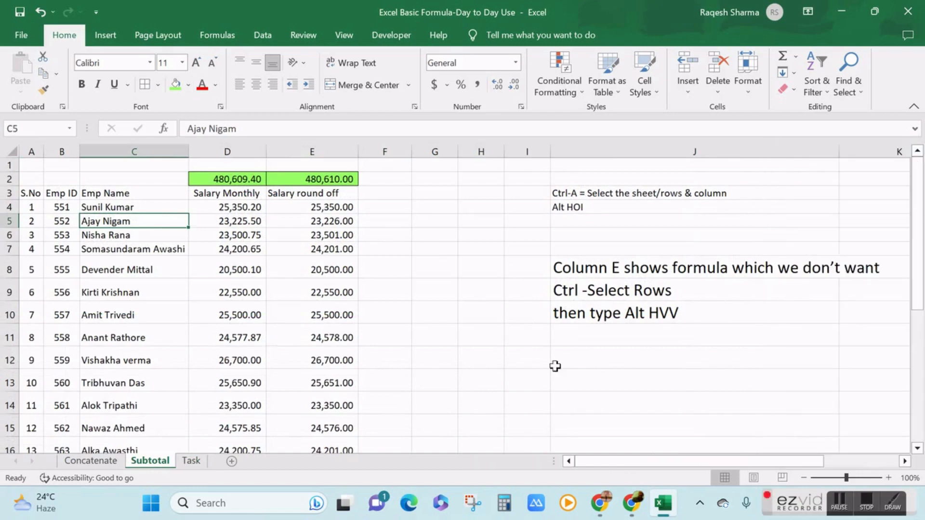
{"action": "left_click", "coordinate": [575, 353]}
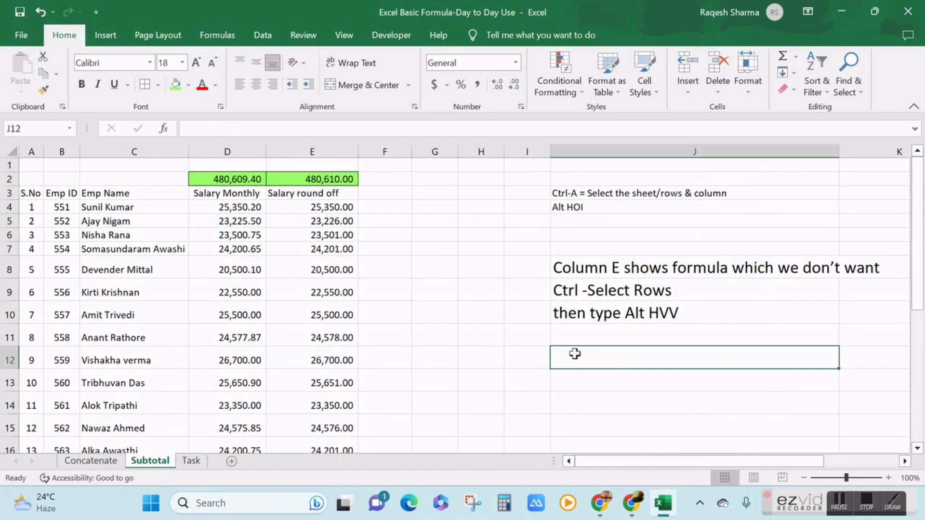
{"action": "left_click", "coordinate": [861, 509]}
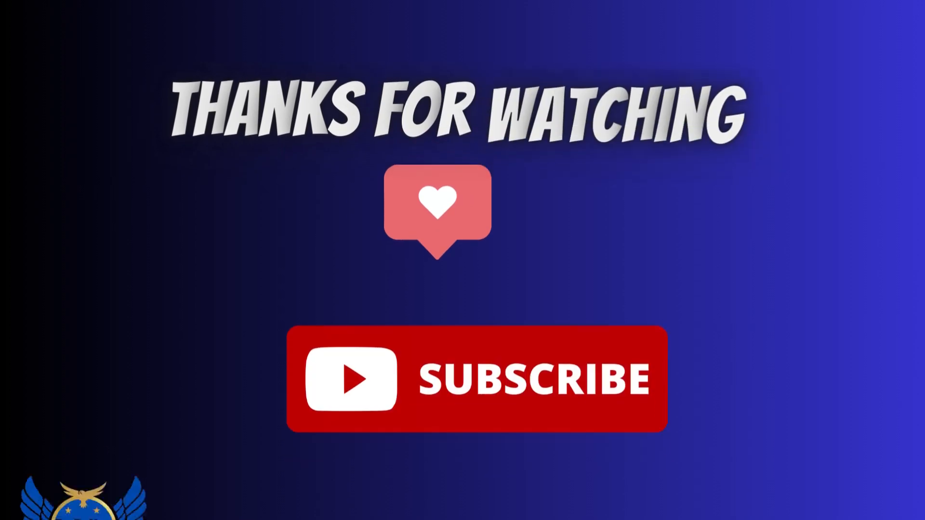